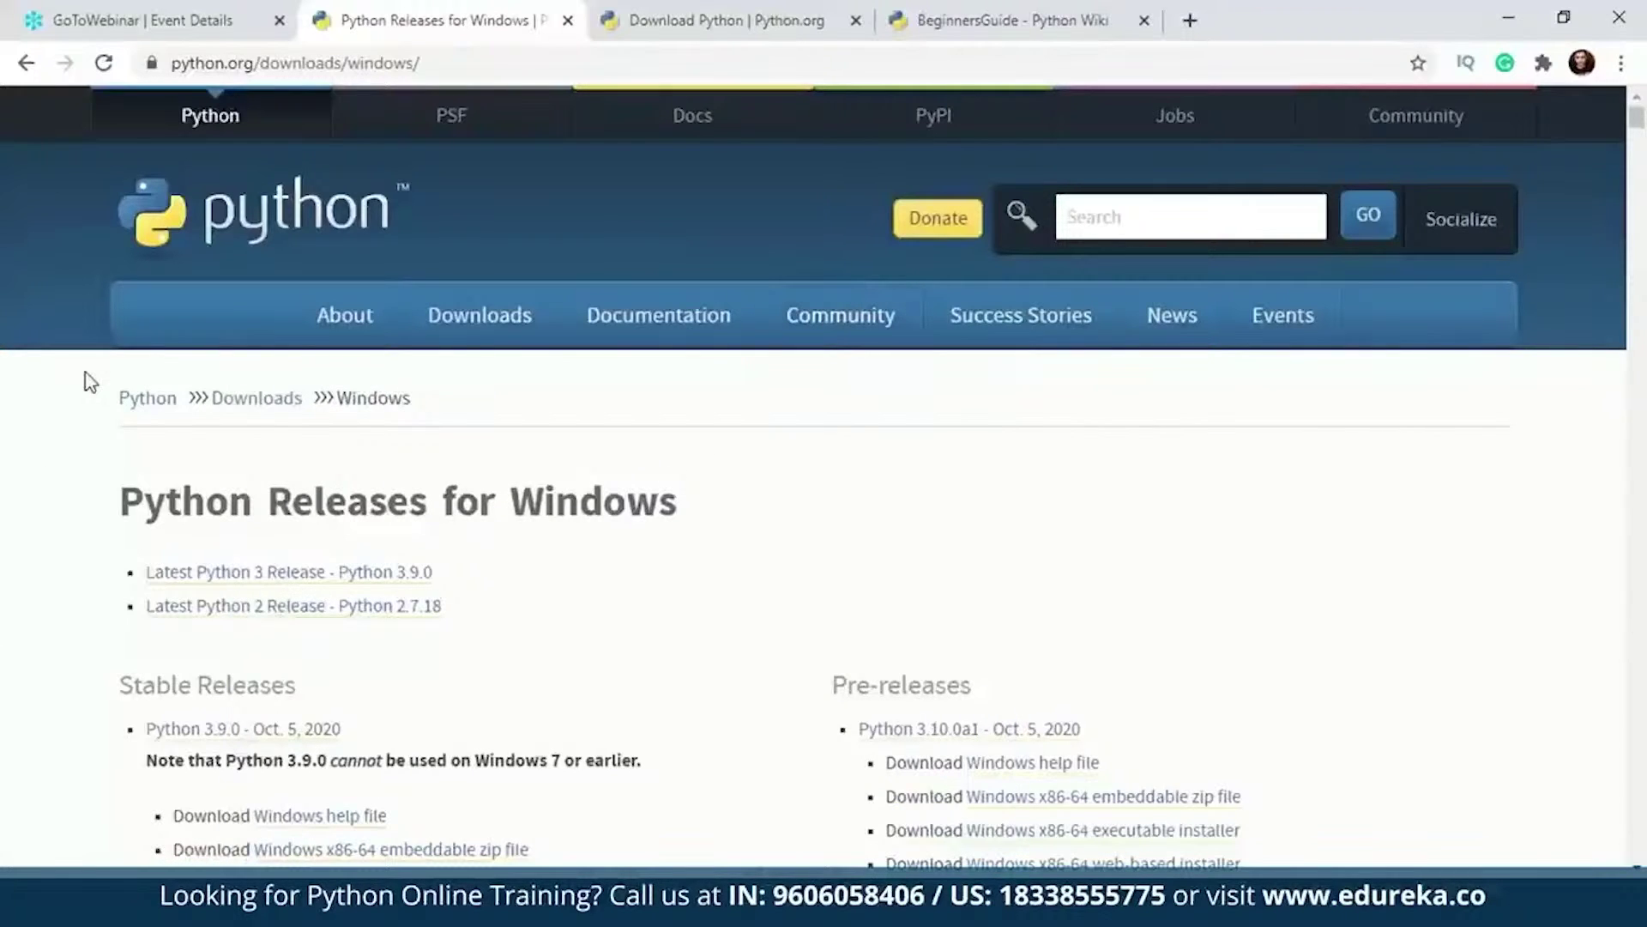
click(727, 19)
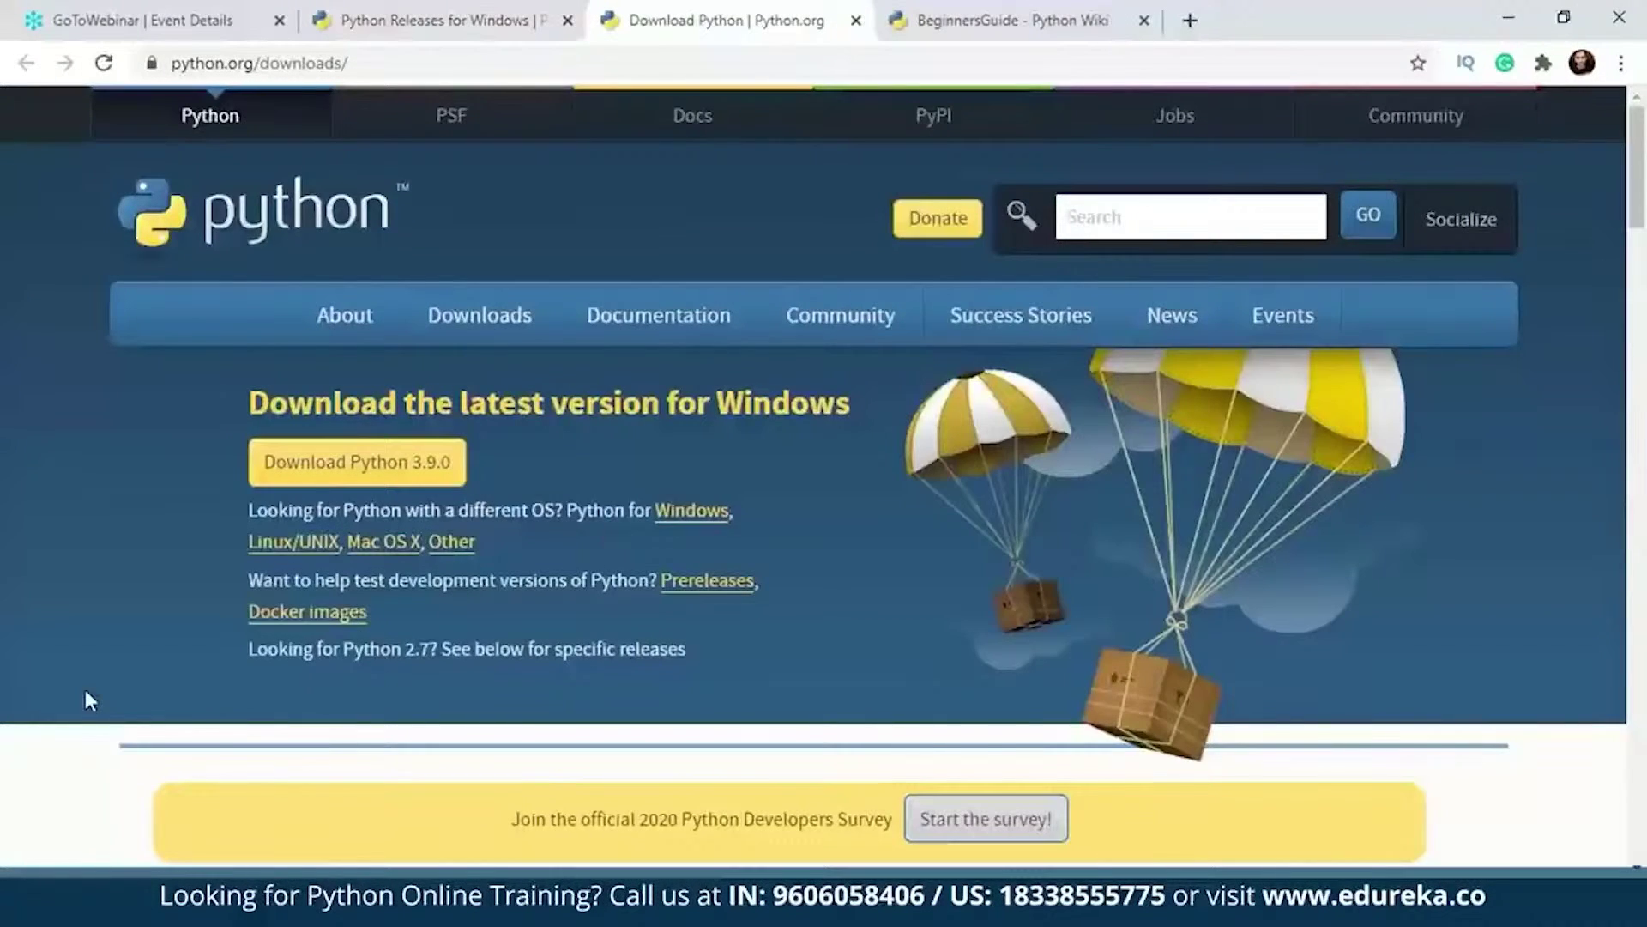
scroll(85, 691, down, 2)
scroll(85, 690, down, 1)
scroll(85, 690, down, 1)
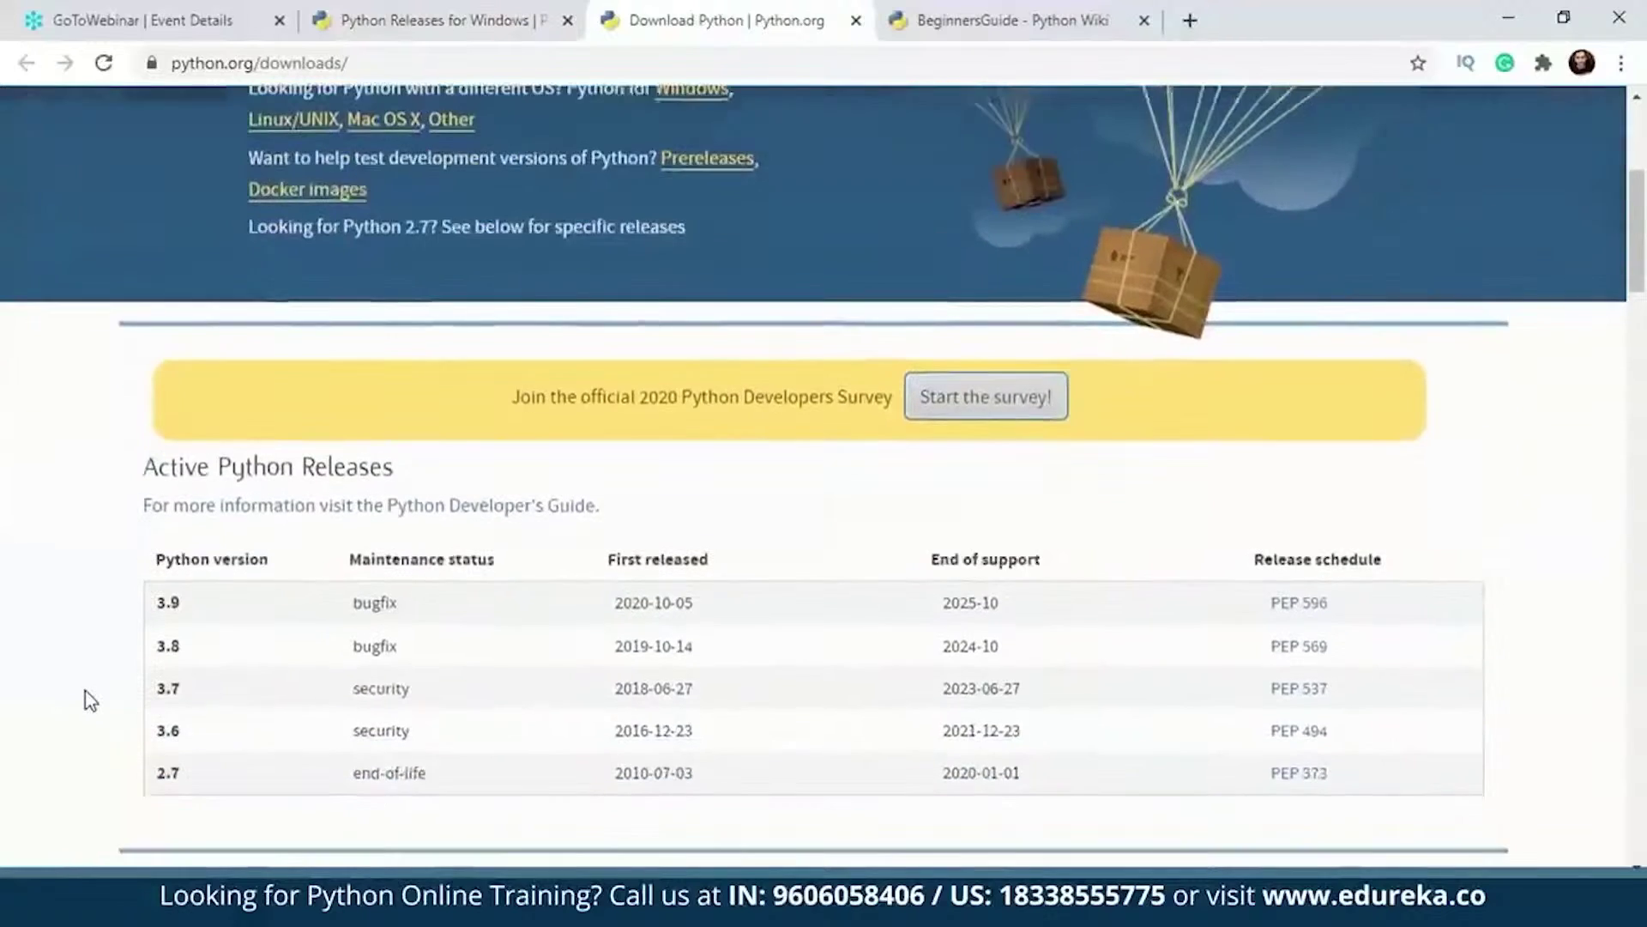
scroll(85, 691, down, 1)
scroll(85, 691, down, 1)
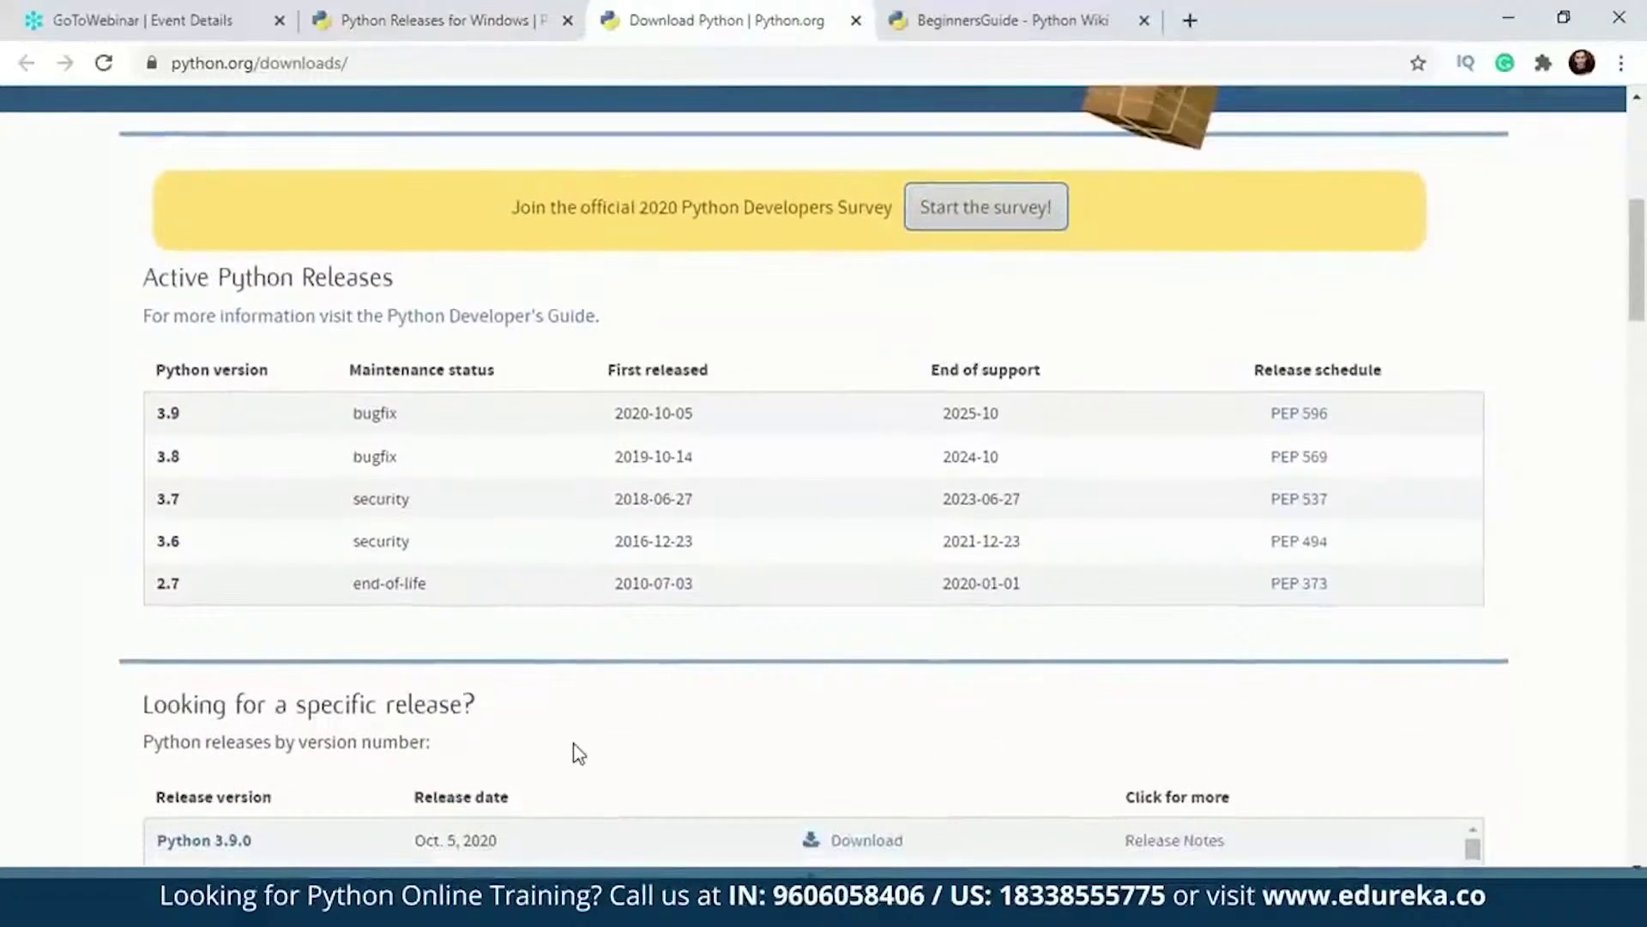
scroll(575, 753, down, 2)
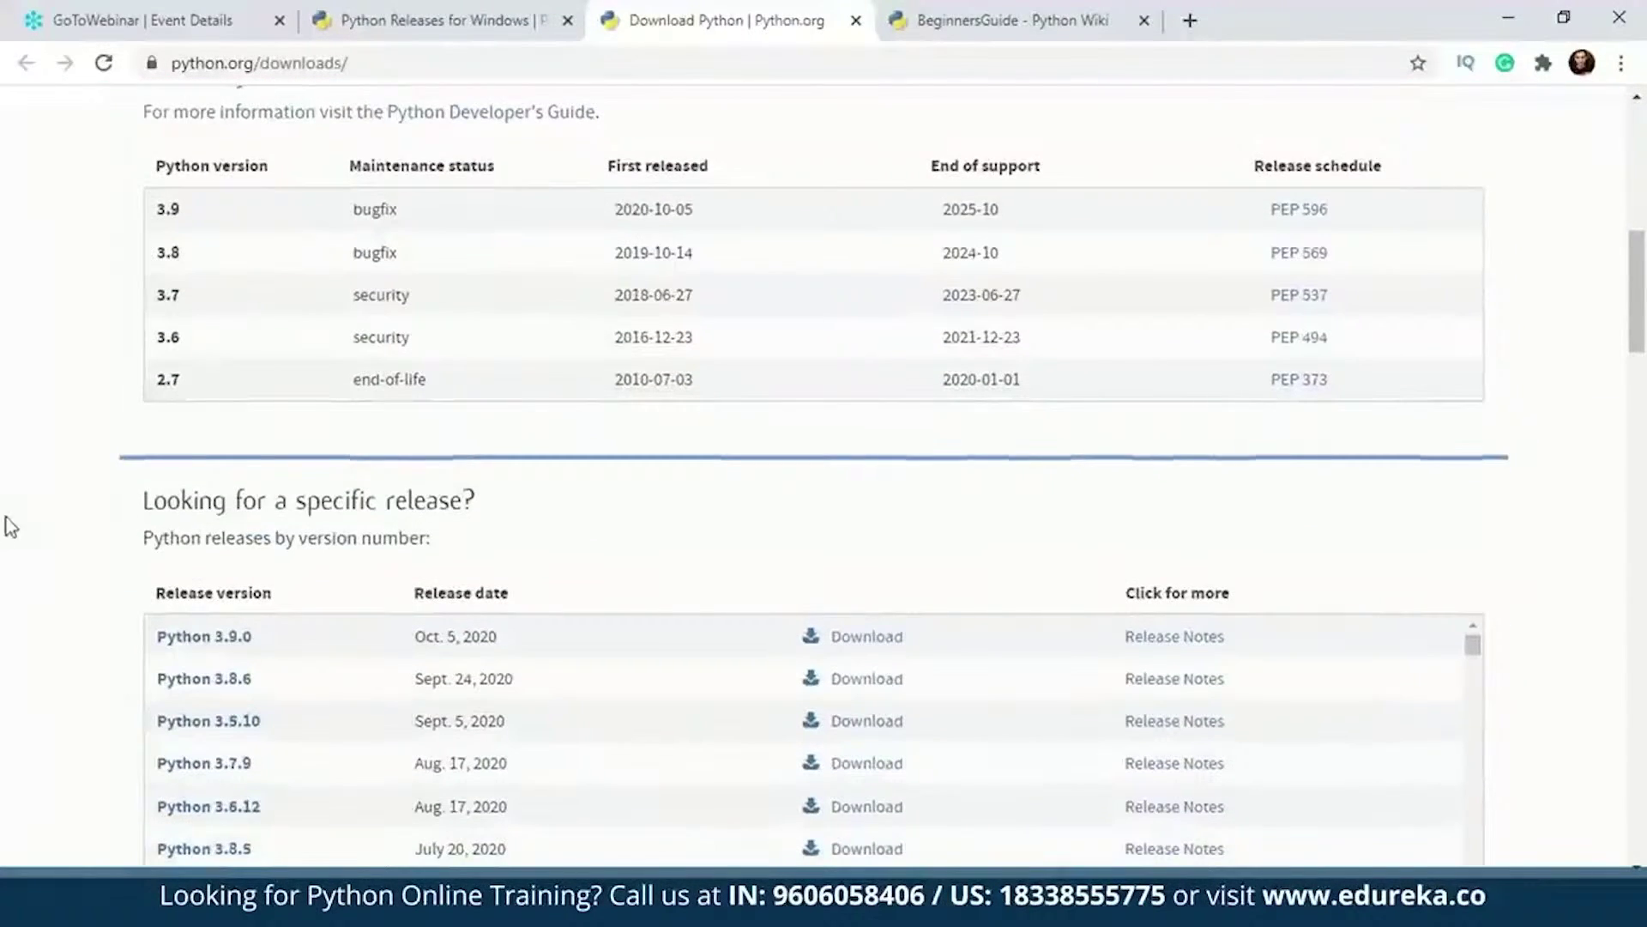
click(476, 20)
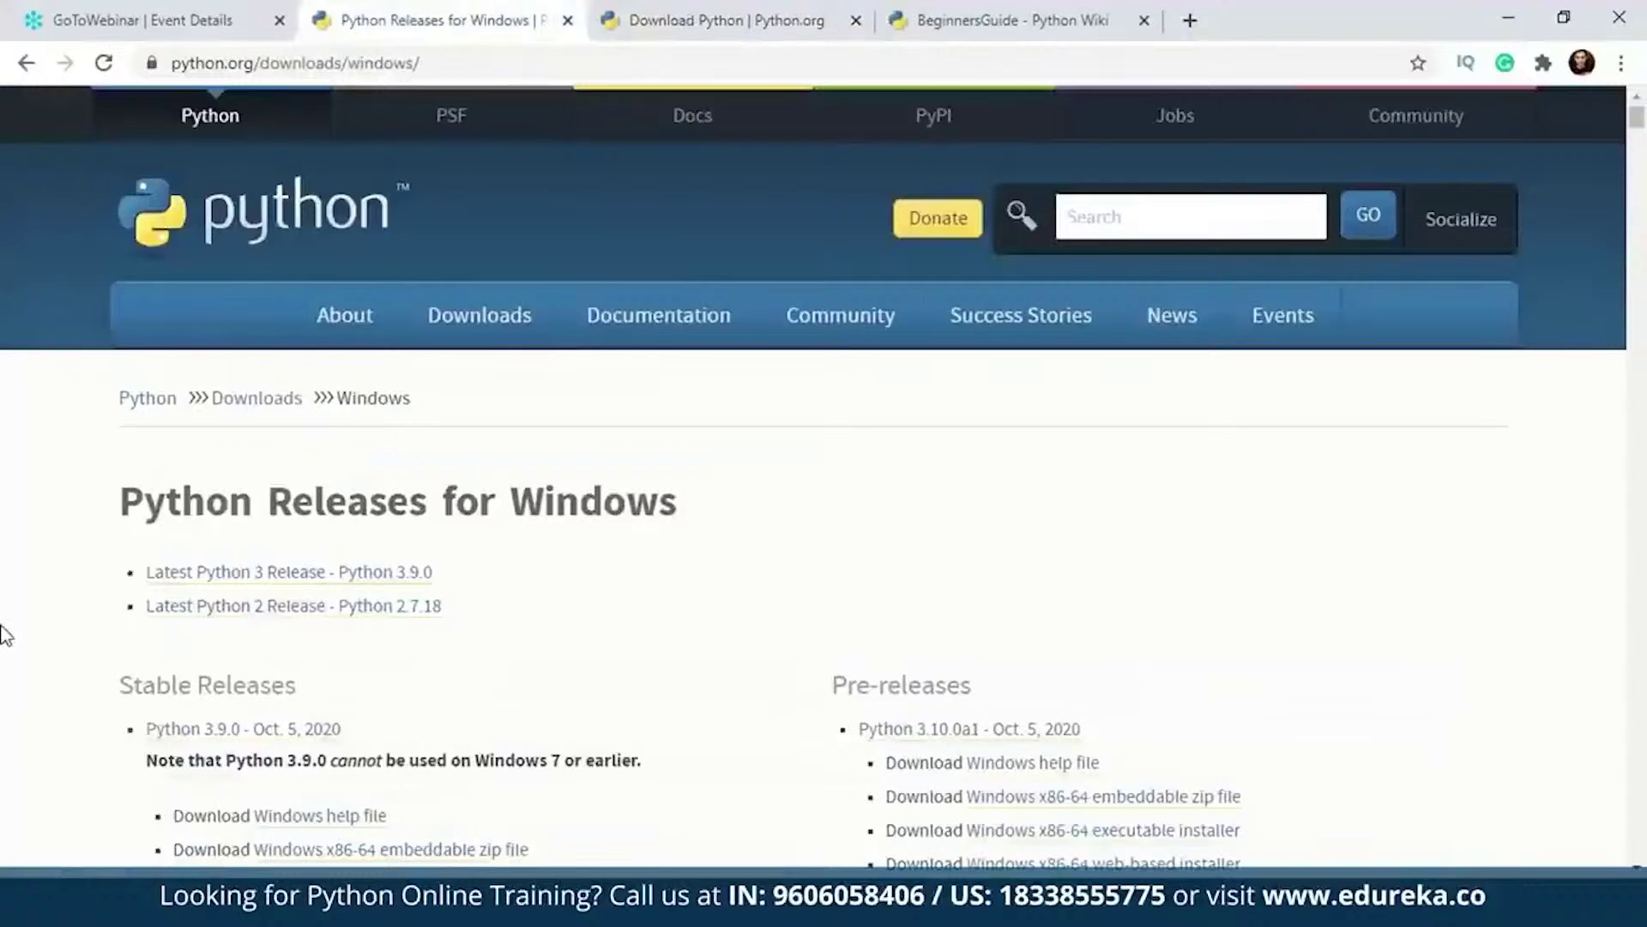
scroll(4, 633, down, 1)
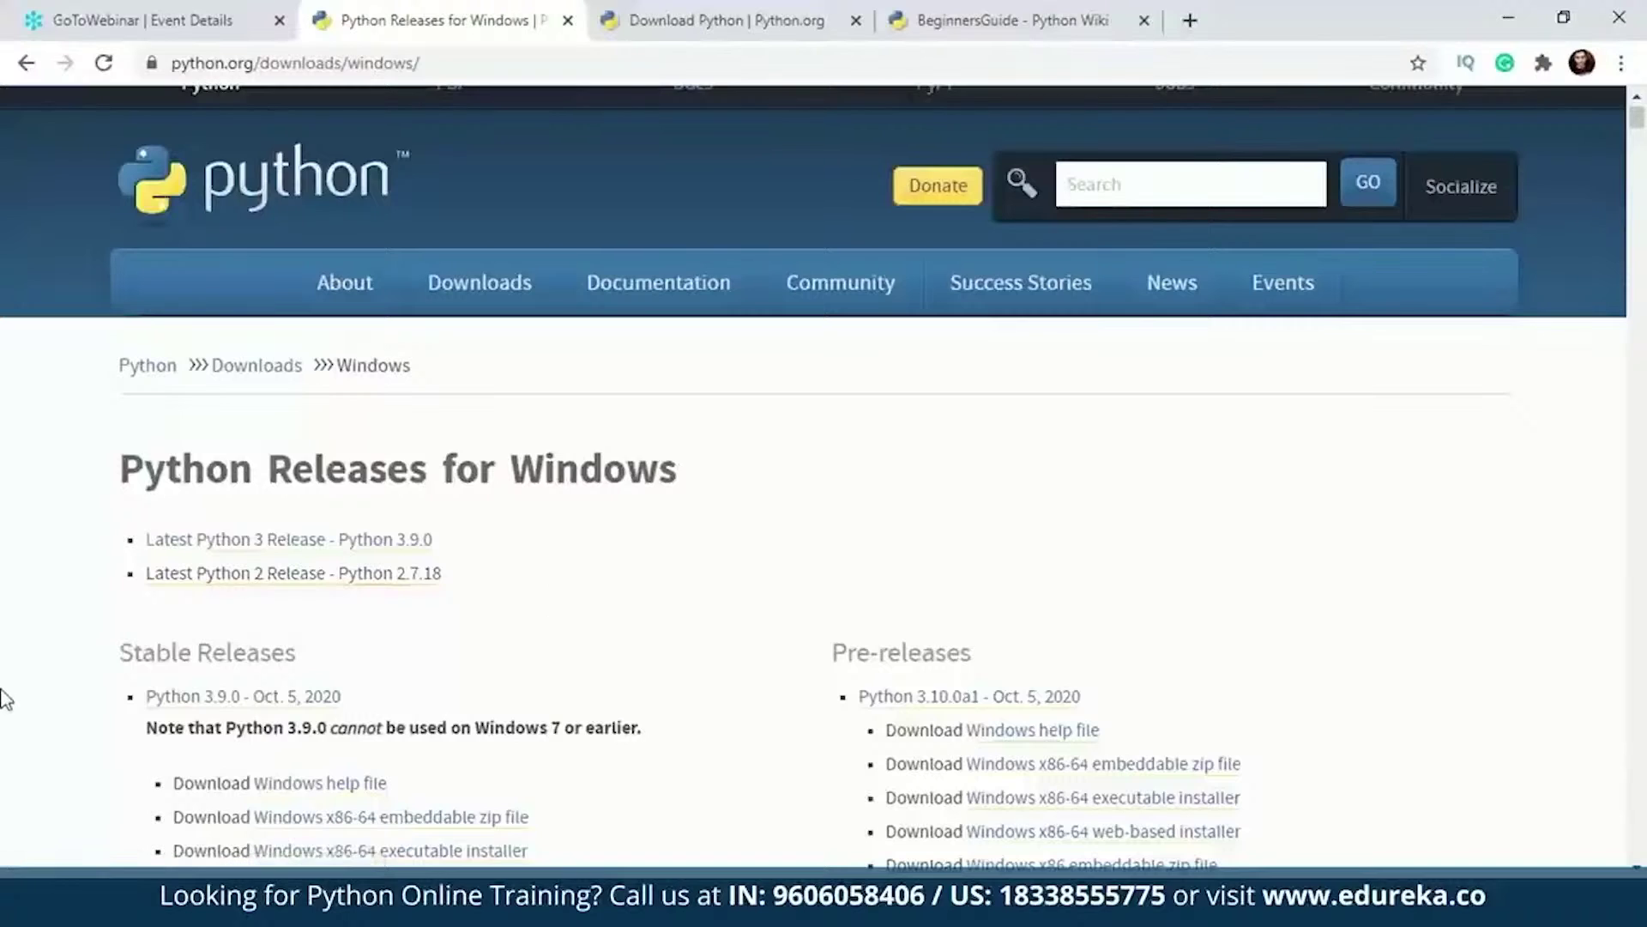
scroll(6, 699, down, 1)
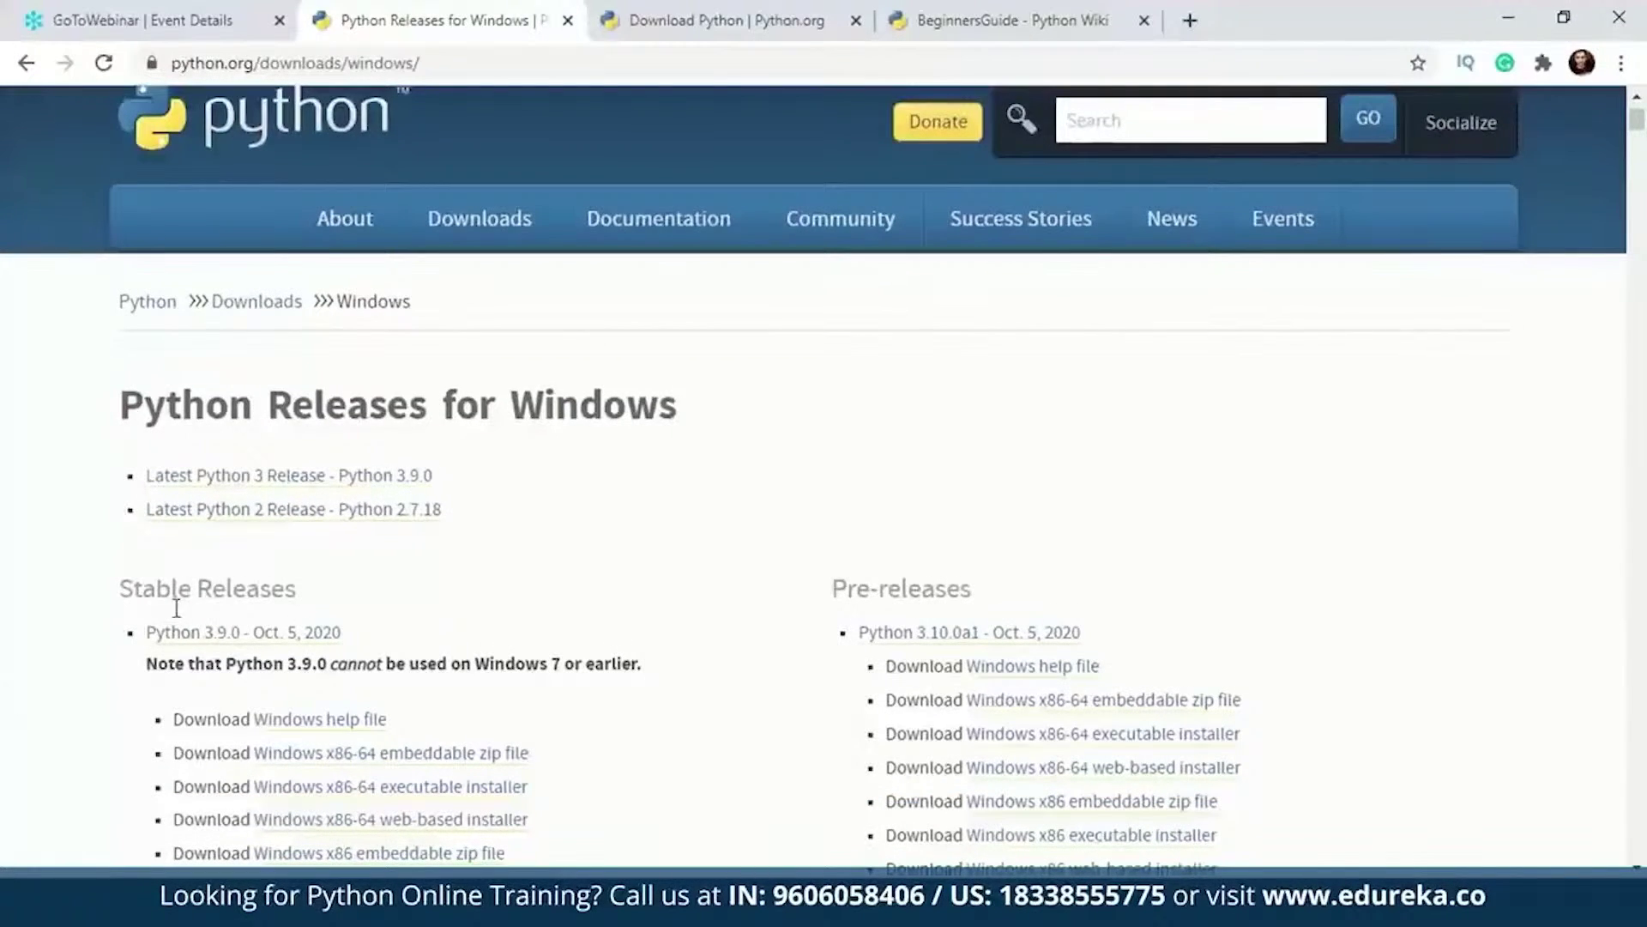
scroll(354, 630, down, 2)
scroll(354, 628, down, 2)
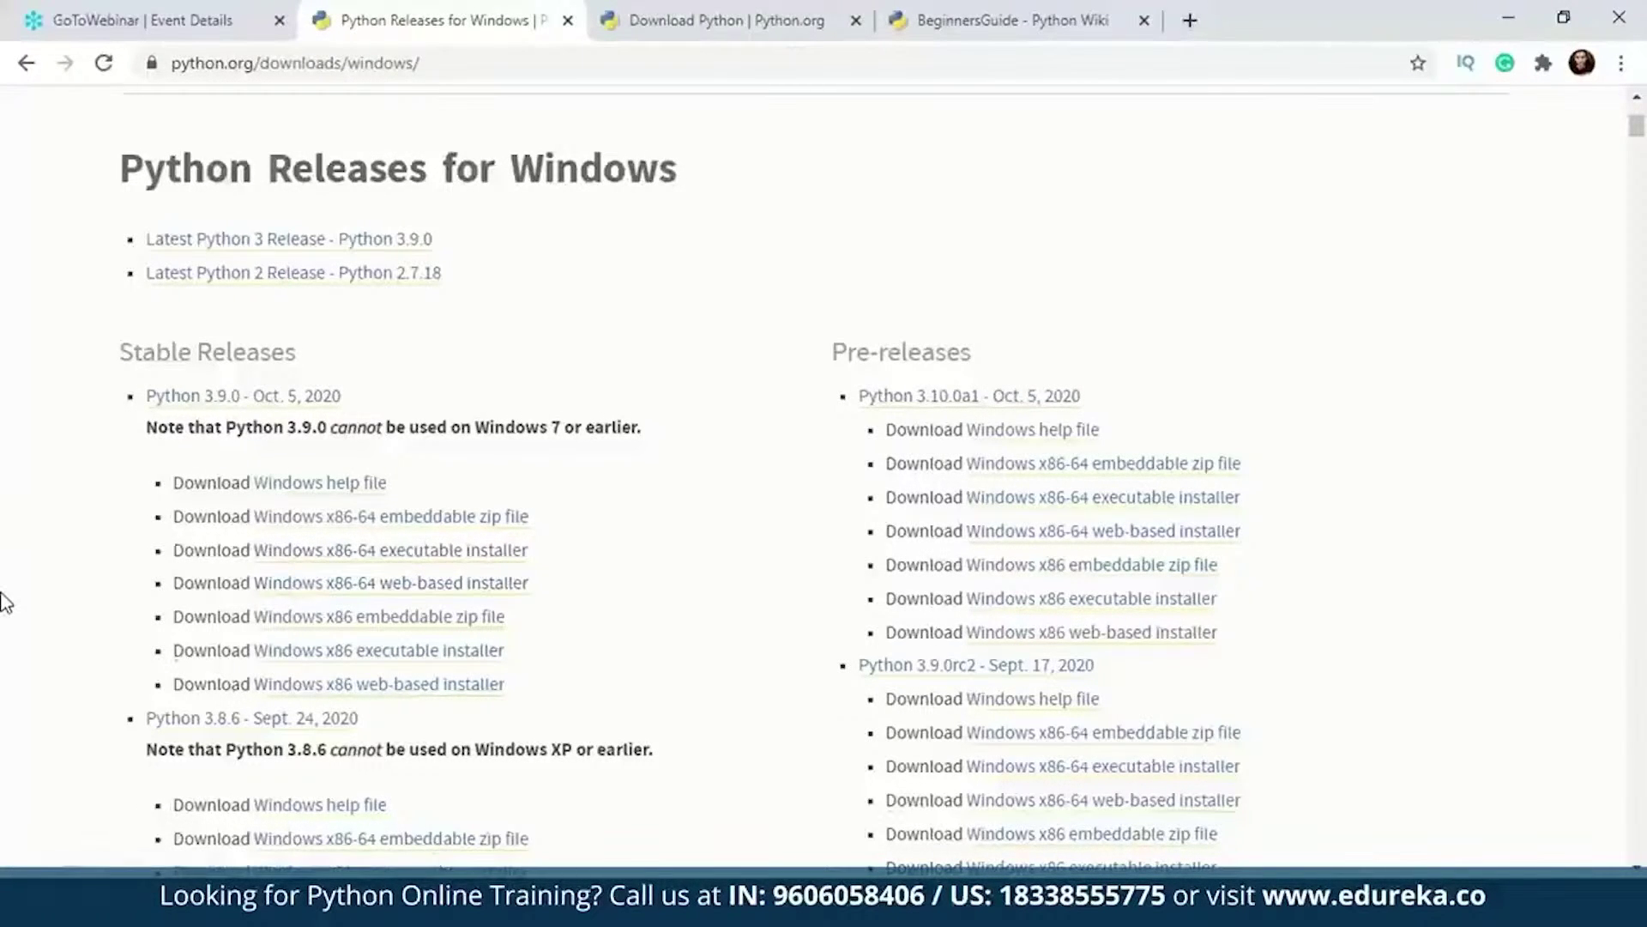
scroll(4, 601, up, 2)
scroll(3, 601, up, 1)
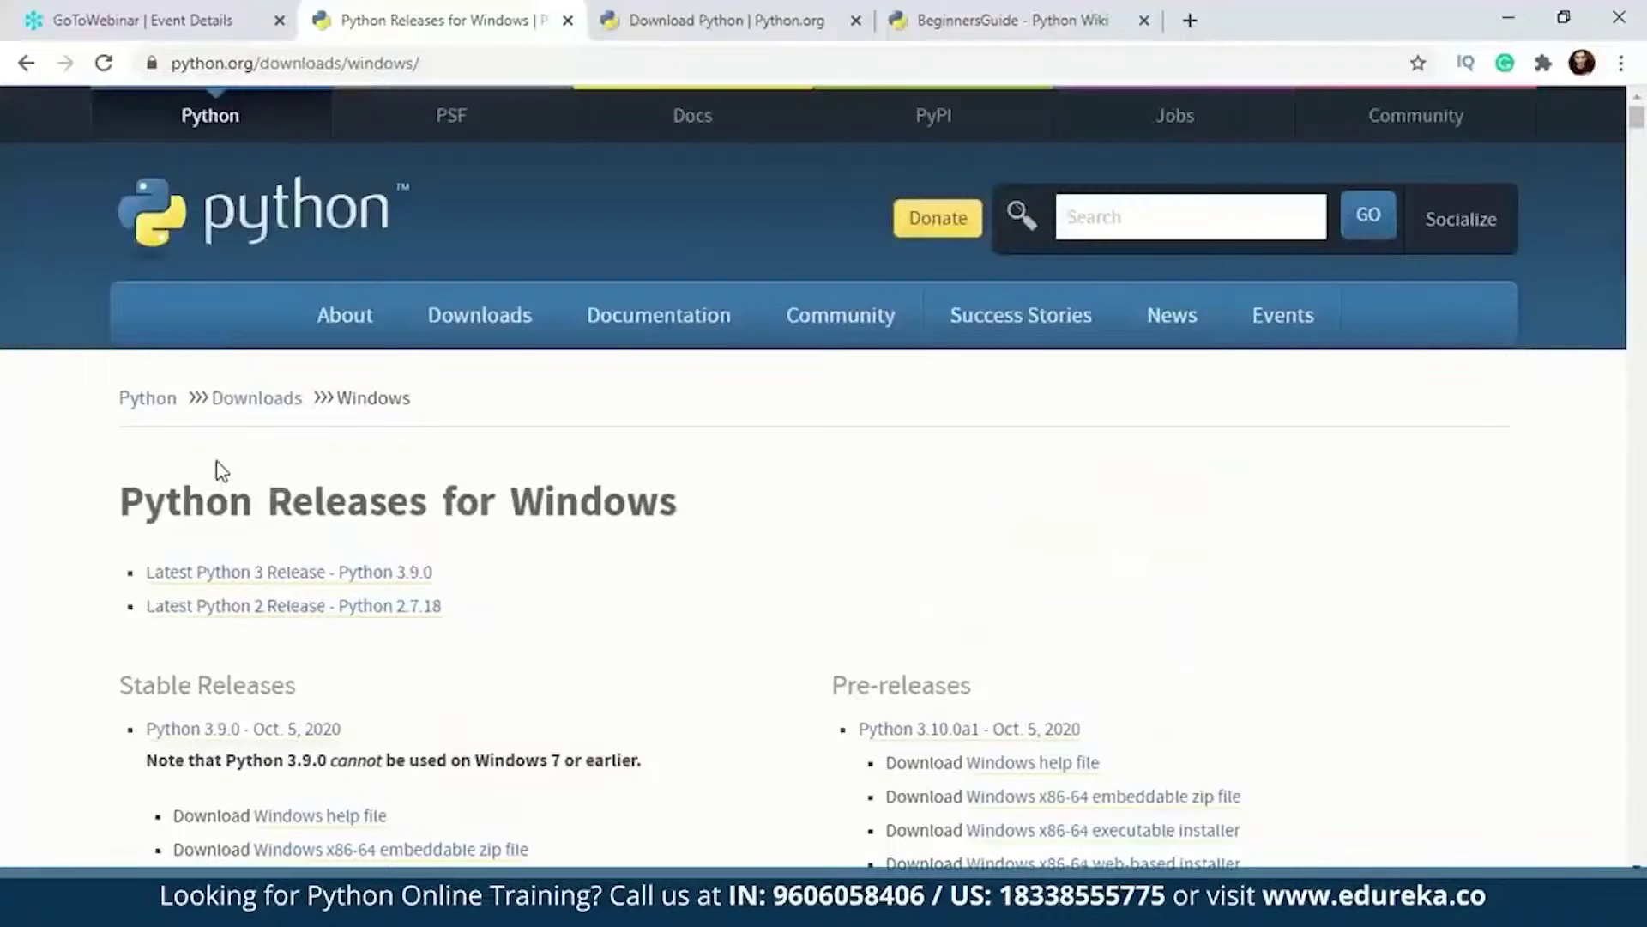
scroll(546, 471, down, 2)
scroll(548, 472, down, 3)
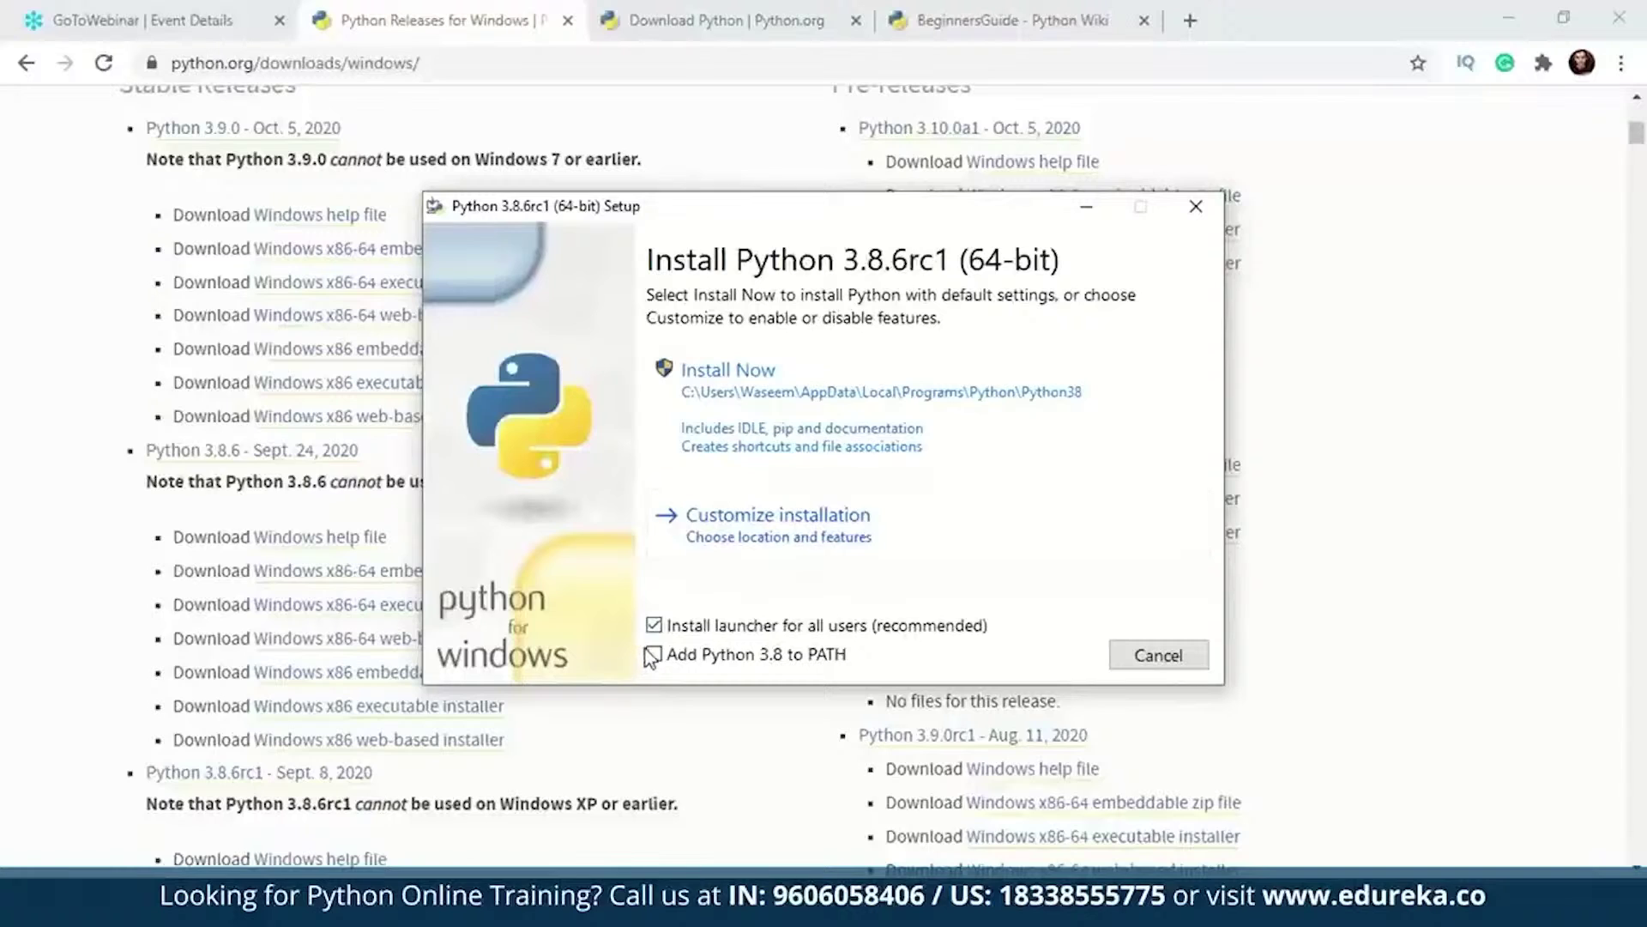
Toggle the Add Python 3.8 to PATH checkbox, leaving it unchecked
click(693, 659)
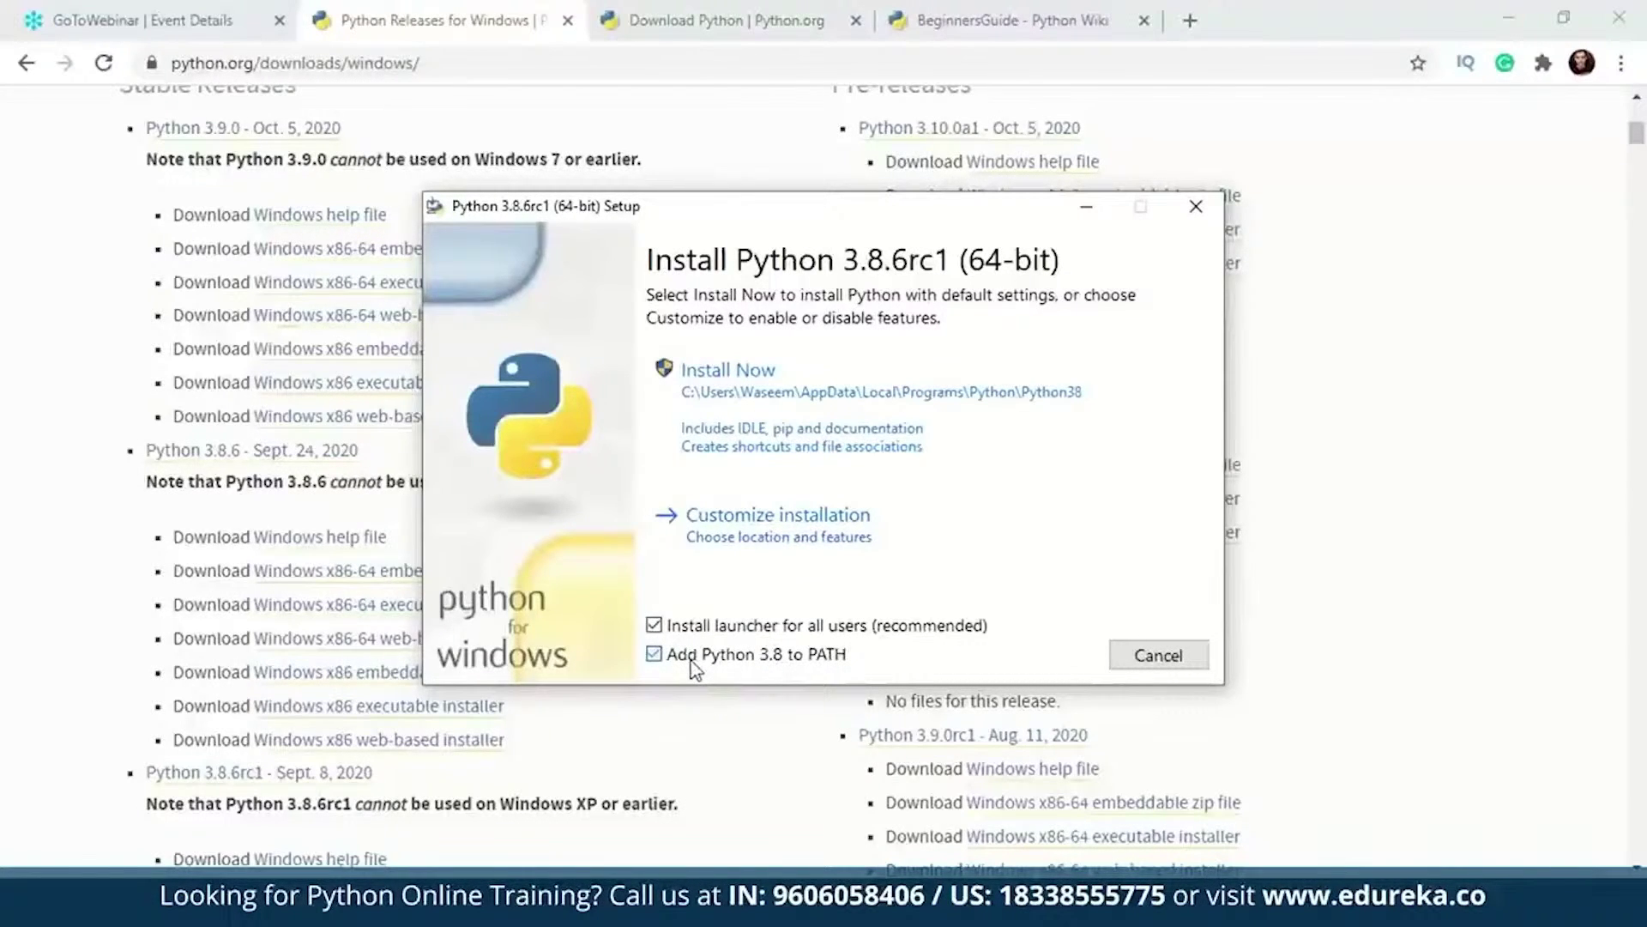
click(655, 656)
click(656, 655)
click(656, 655)
Cancel the Python 3.8.6rc1 setup and return to the Download Python tab
click(1128, 663)
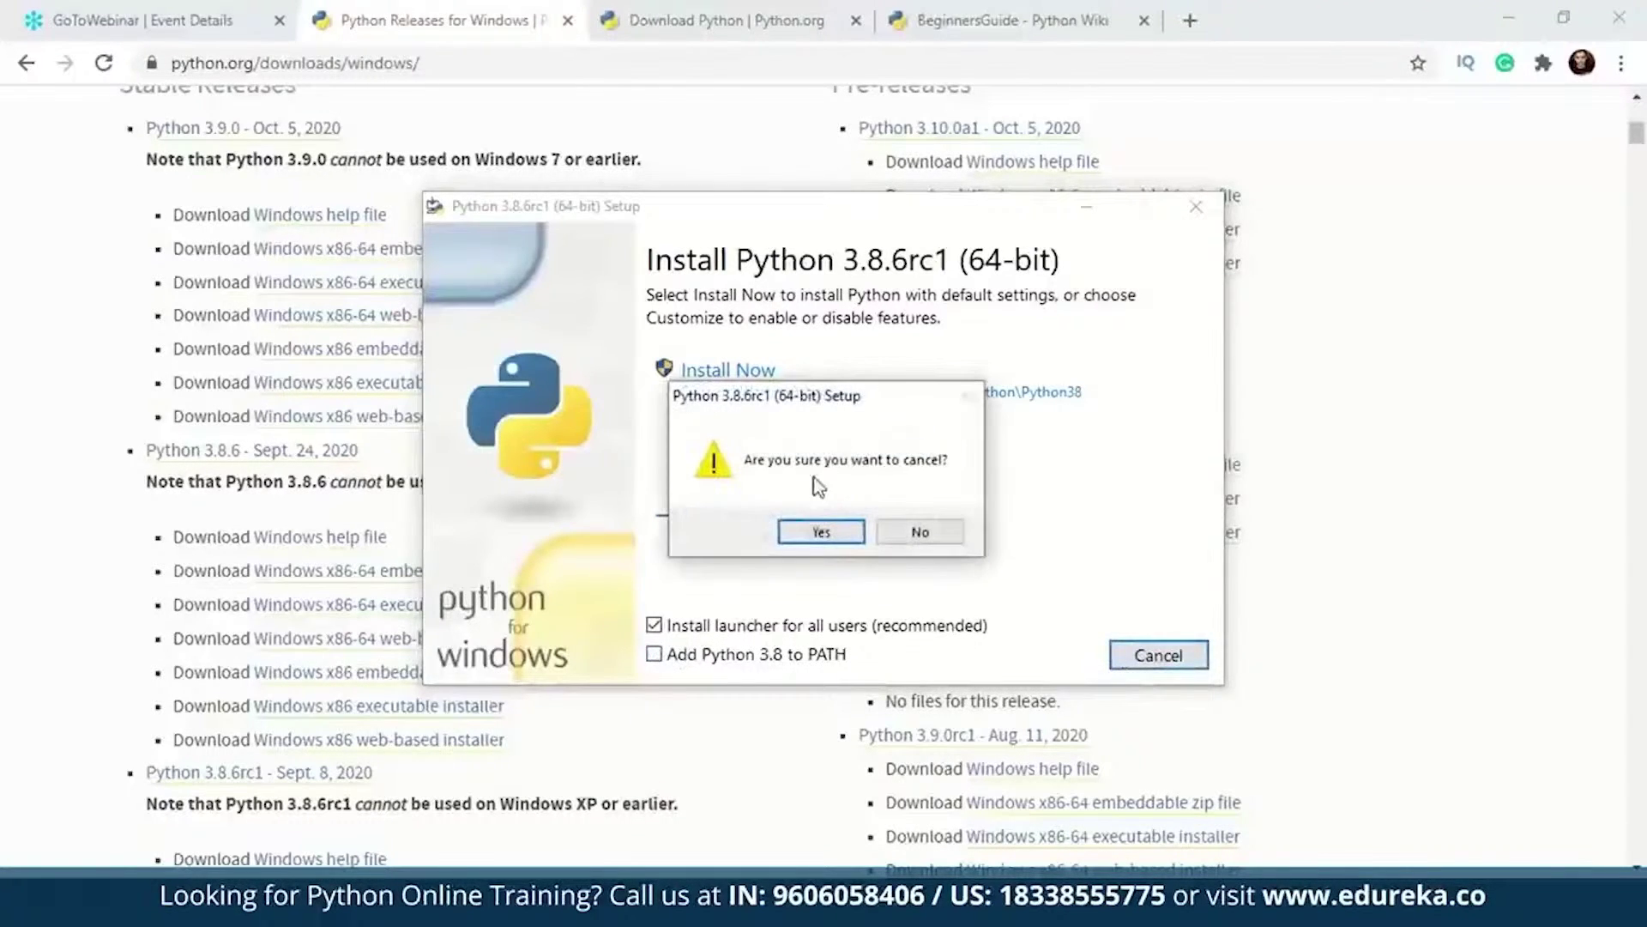
click(820, 527)
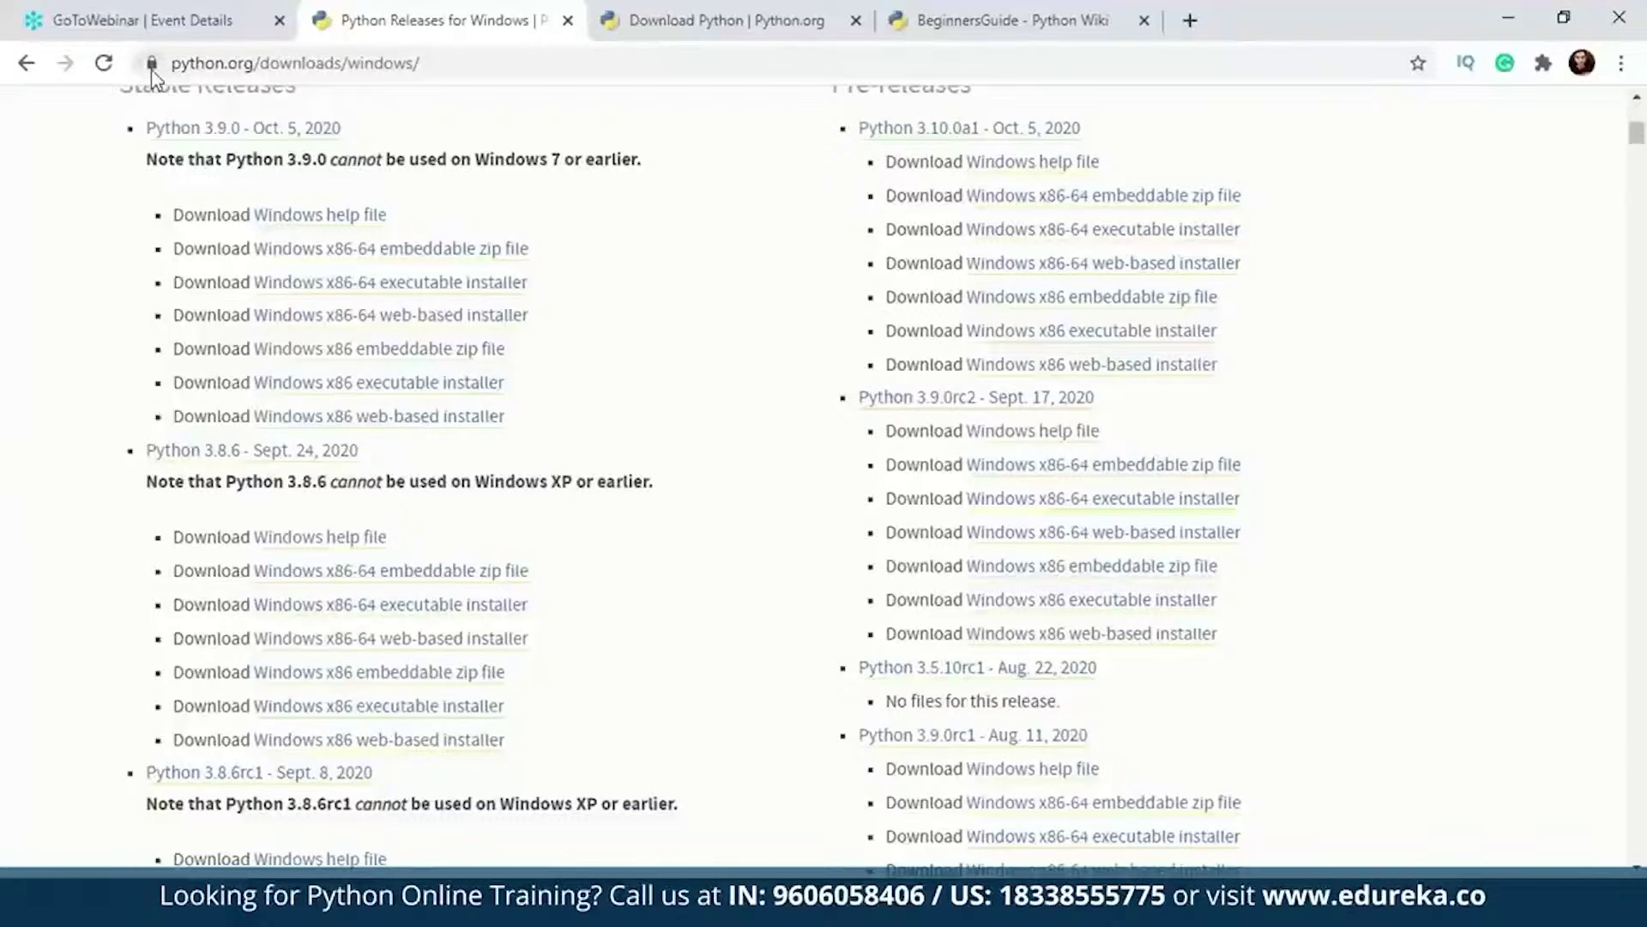
click(755, 18)
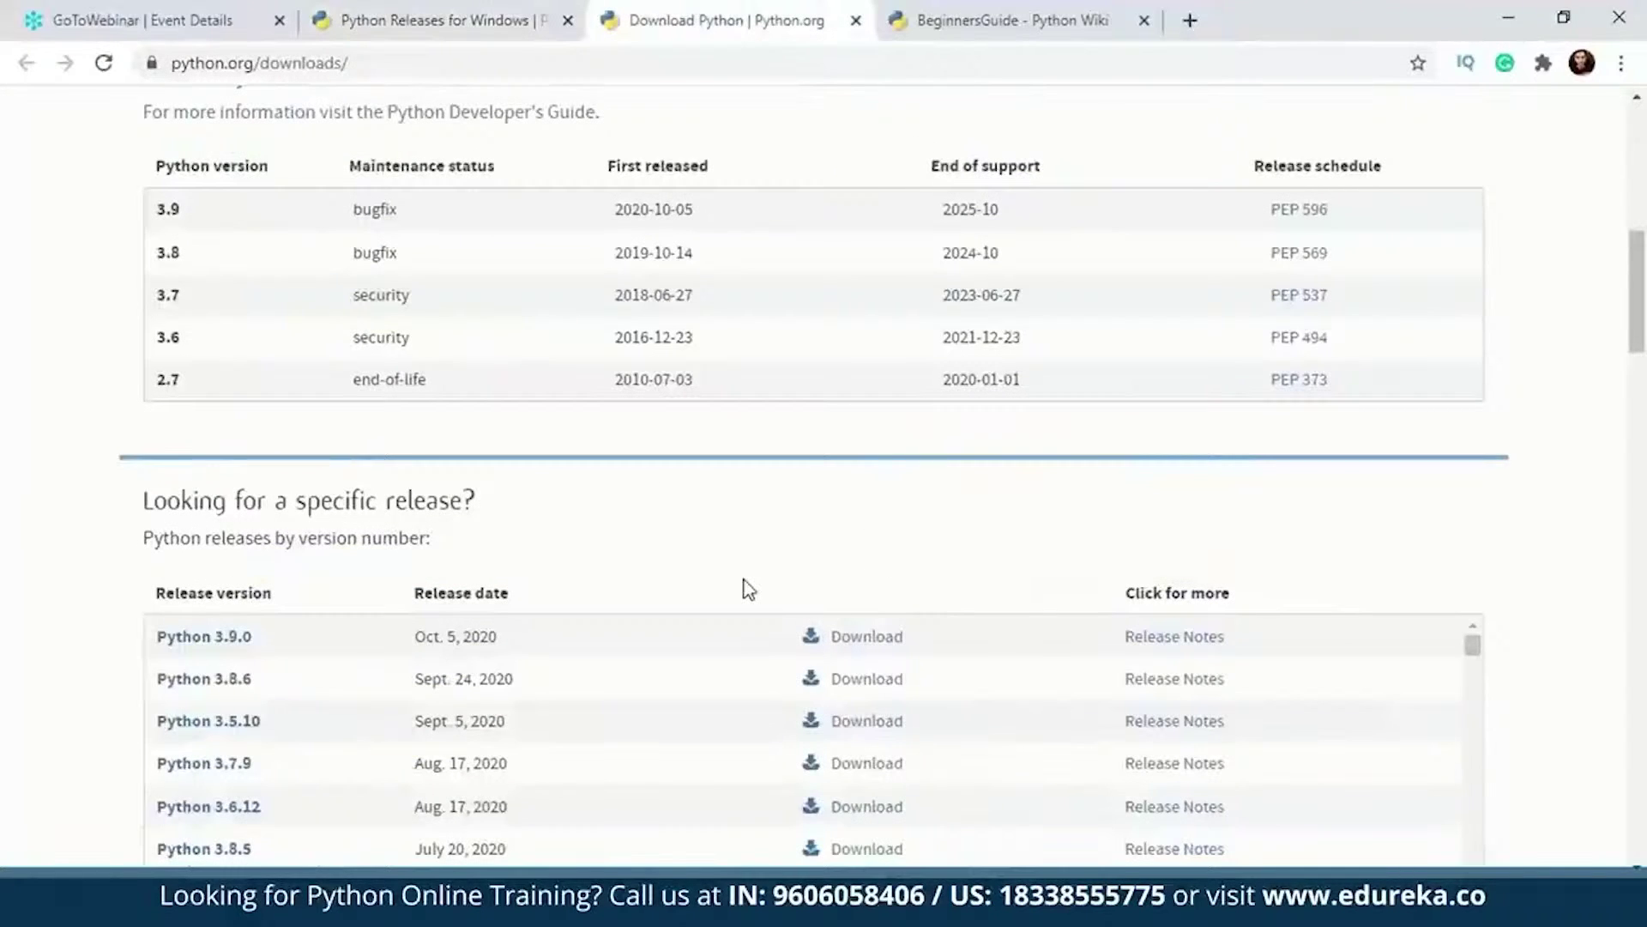
scroll(743, 588, down, 10)
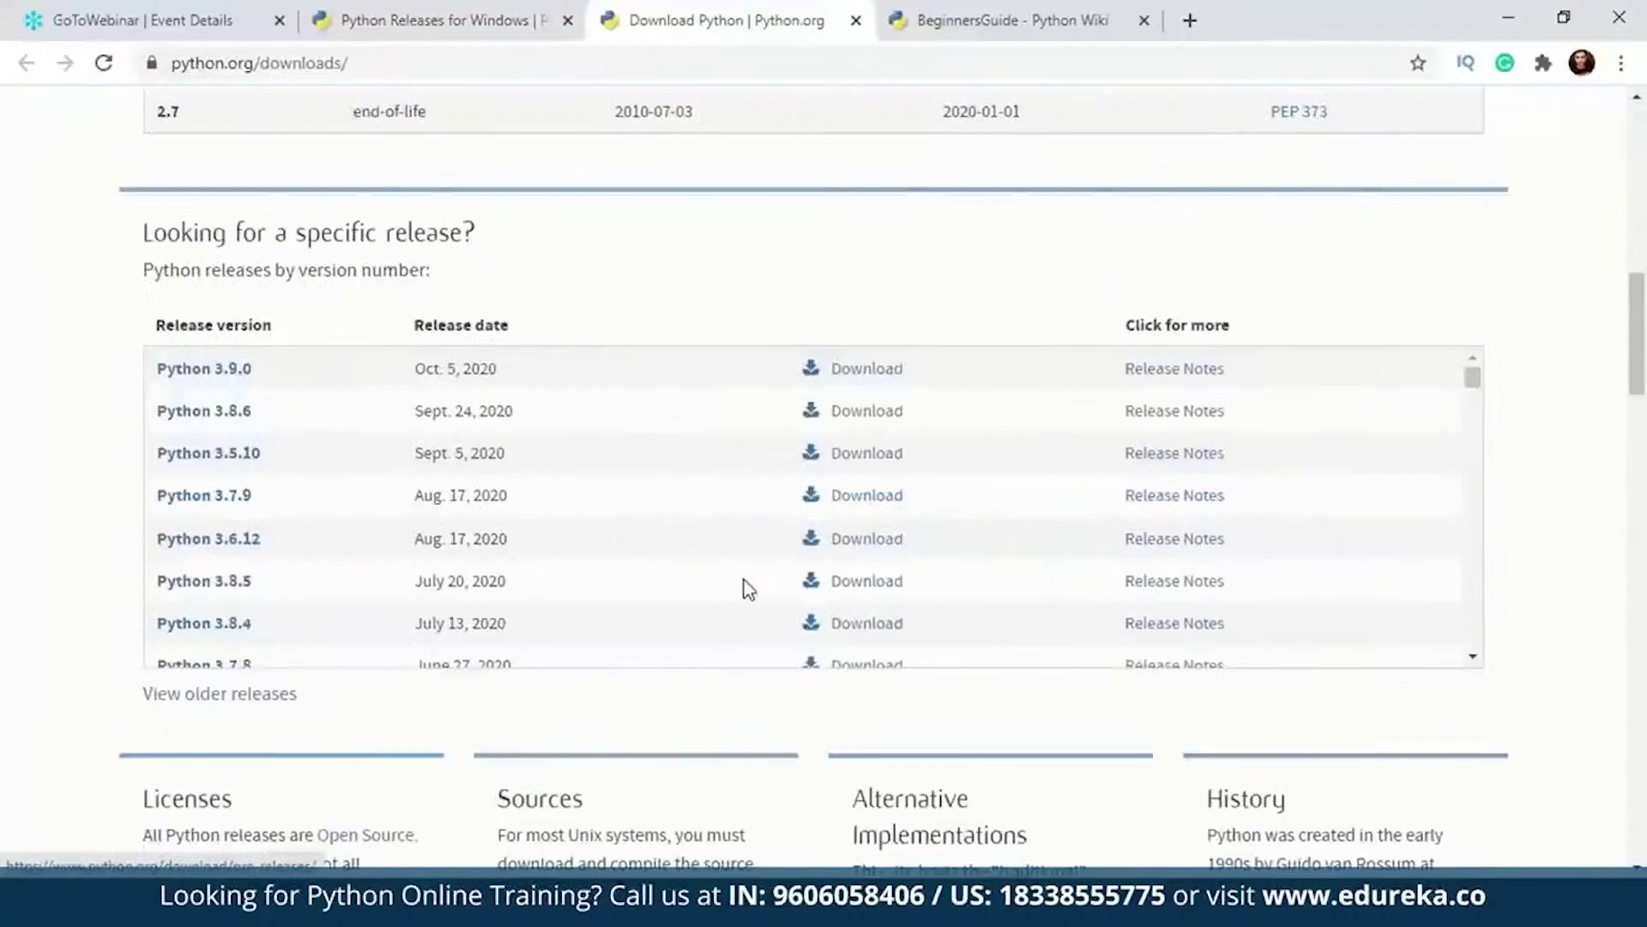
scroll(742, 588, down, 3)
scroll(742, 589, up, 3)
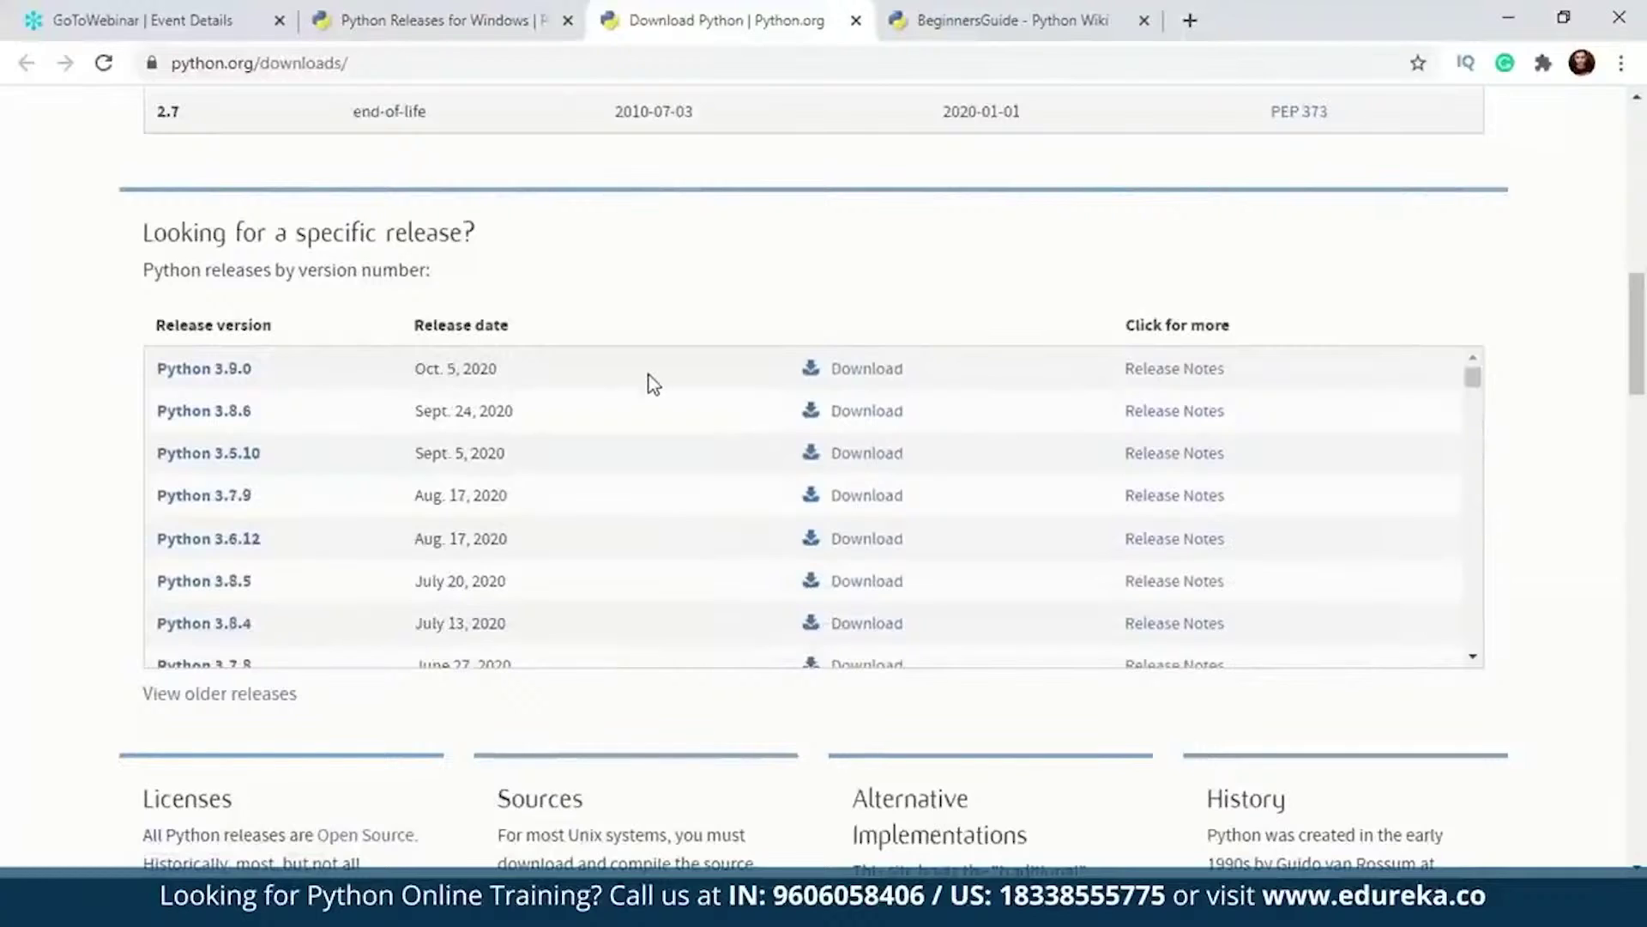
scroll(662, 291, up, 10)
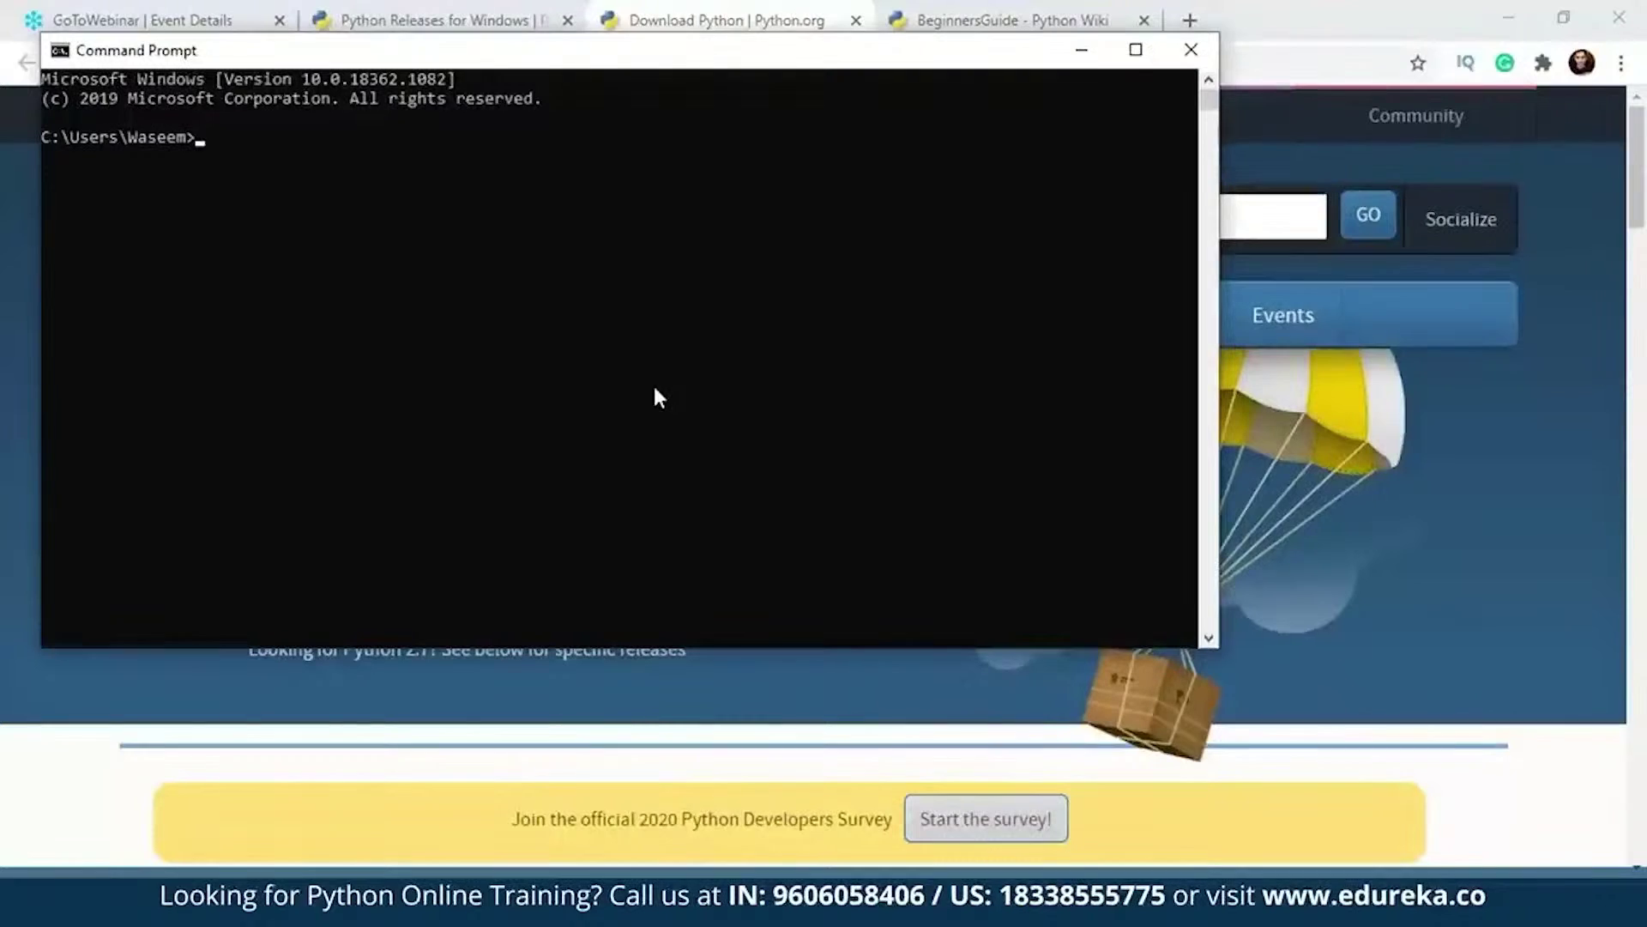
text(python)
key(Return)
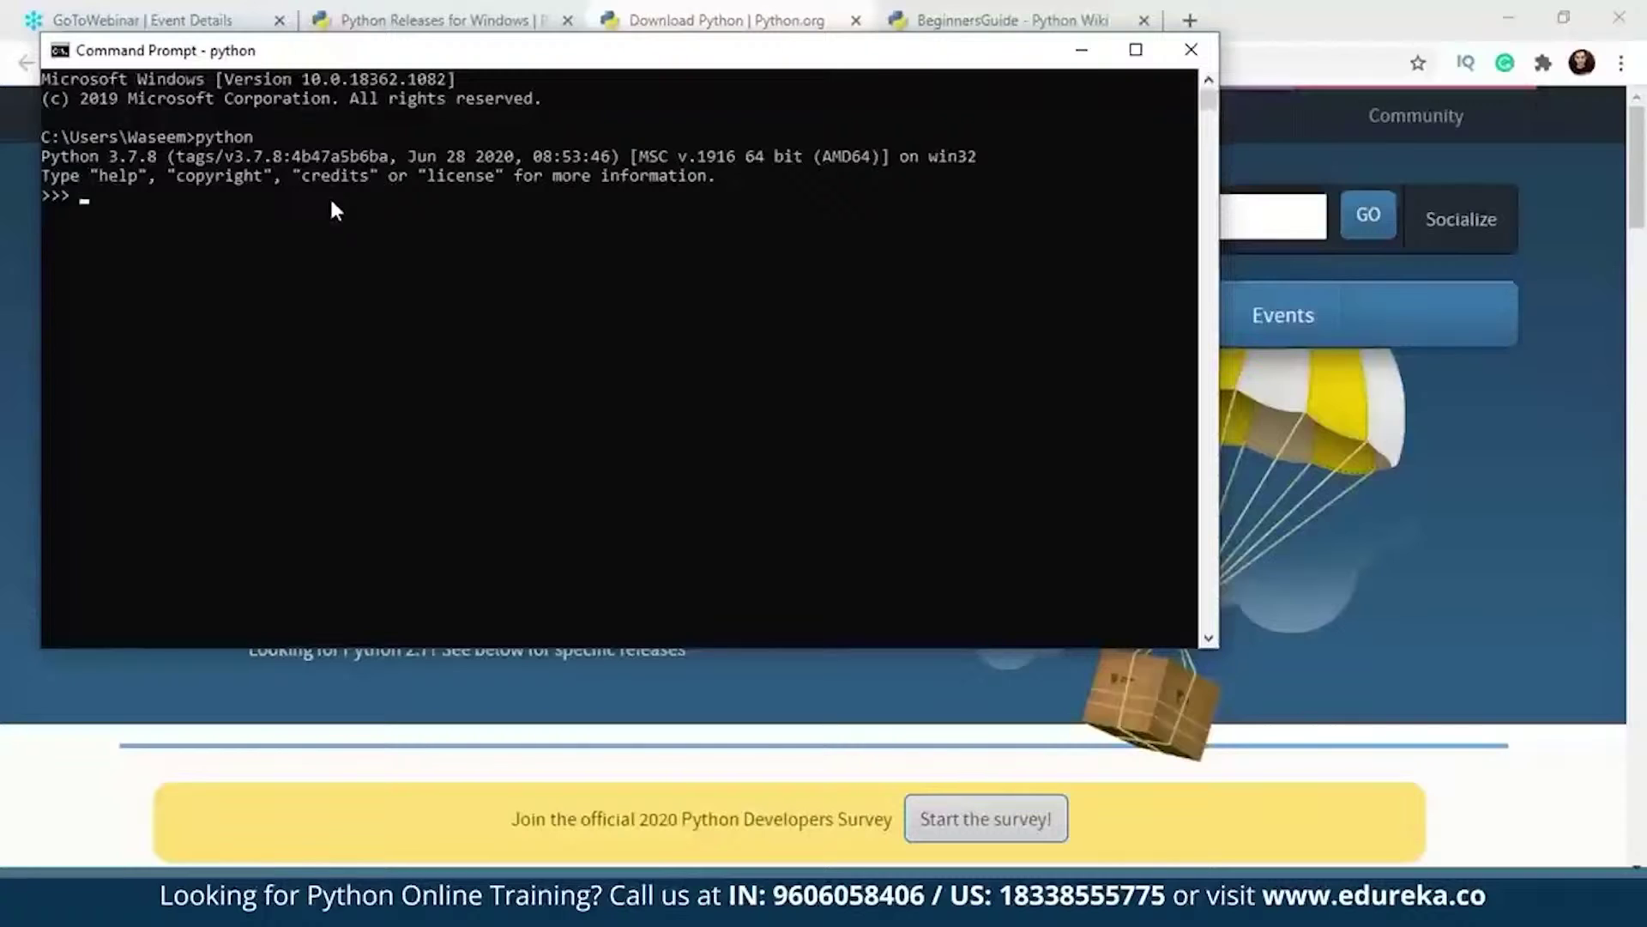
text(exit())
key(Return)
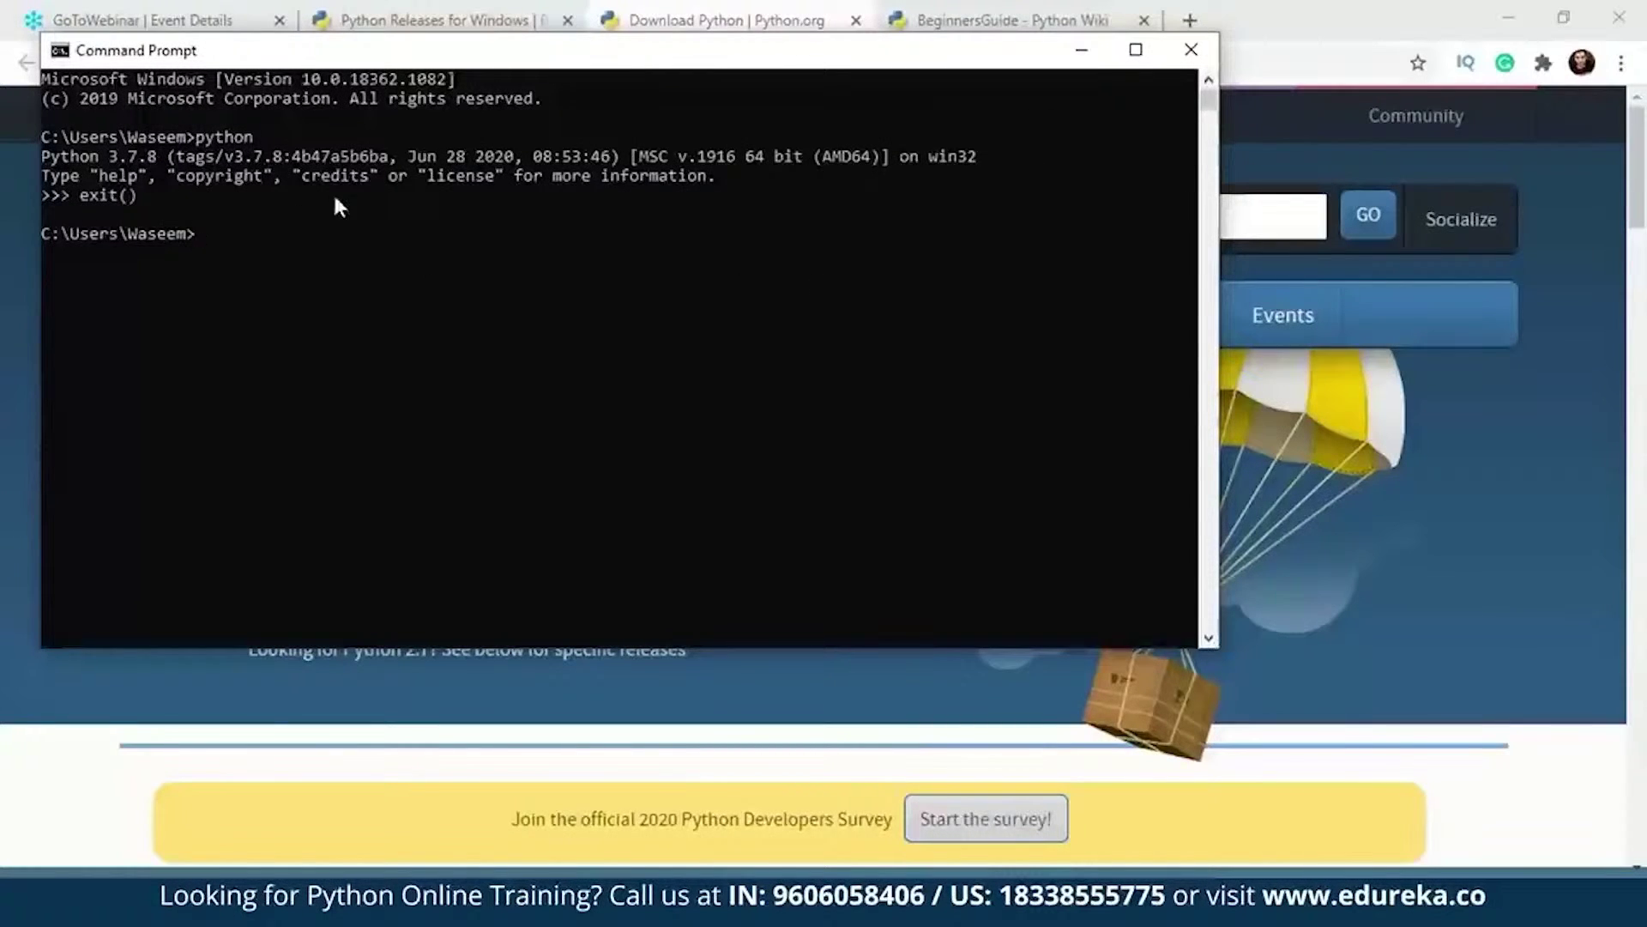
click(1081, 48)
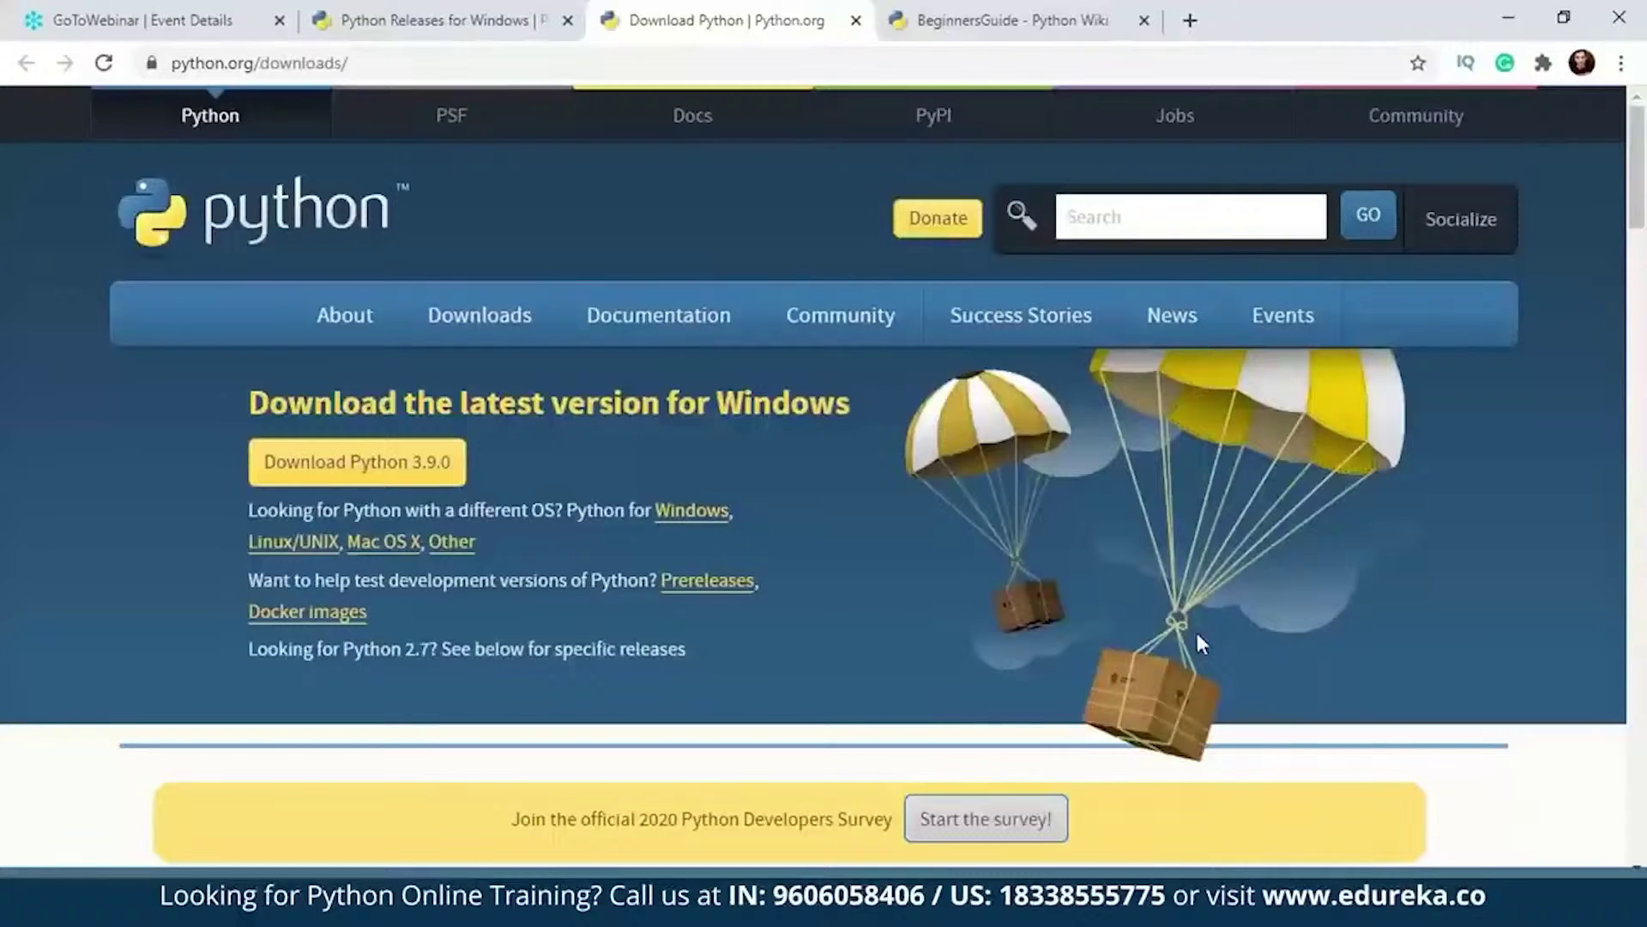
Switch to the BeginnersGuide wiki tab and briefly highlight some tutorial text
key(ctrl+Tab)
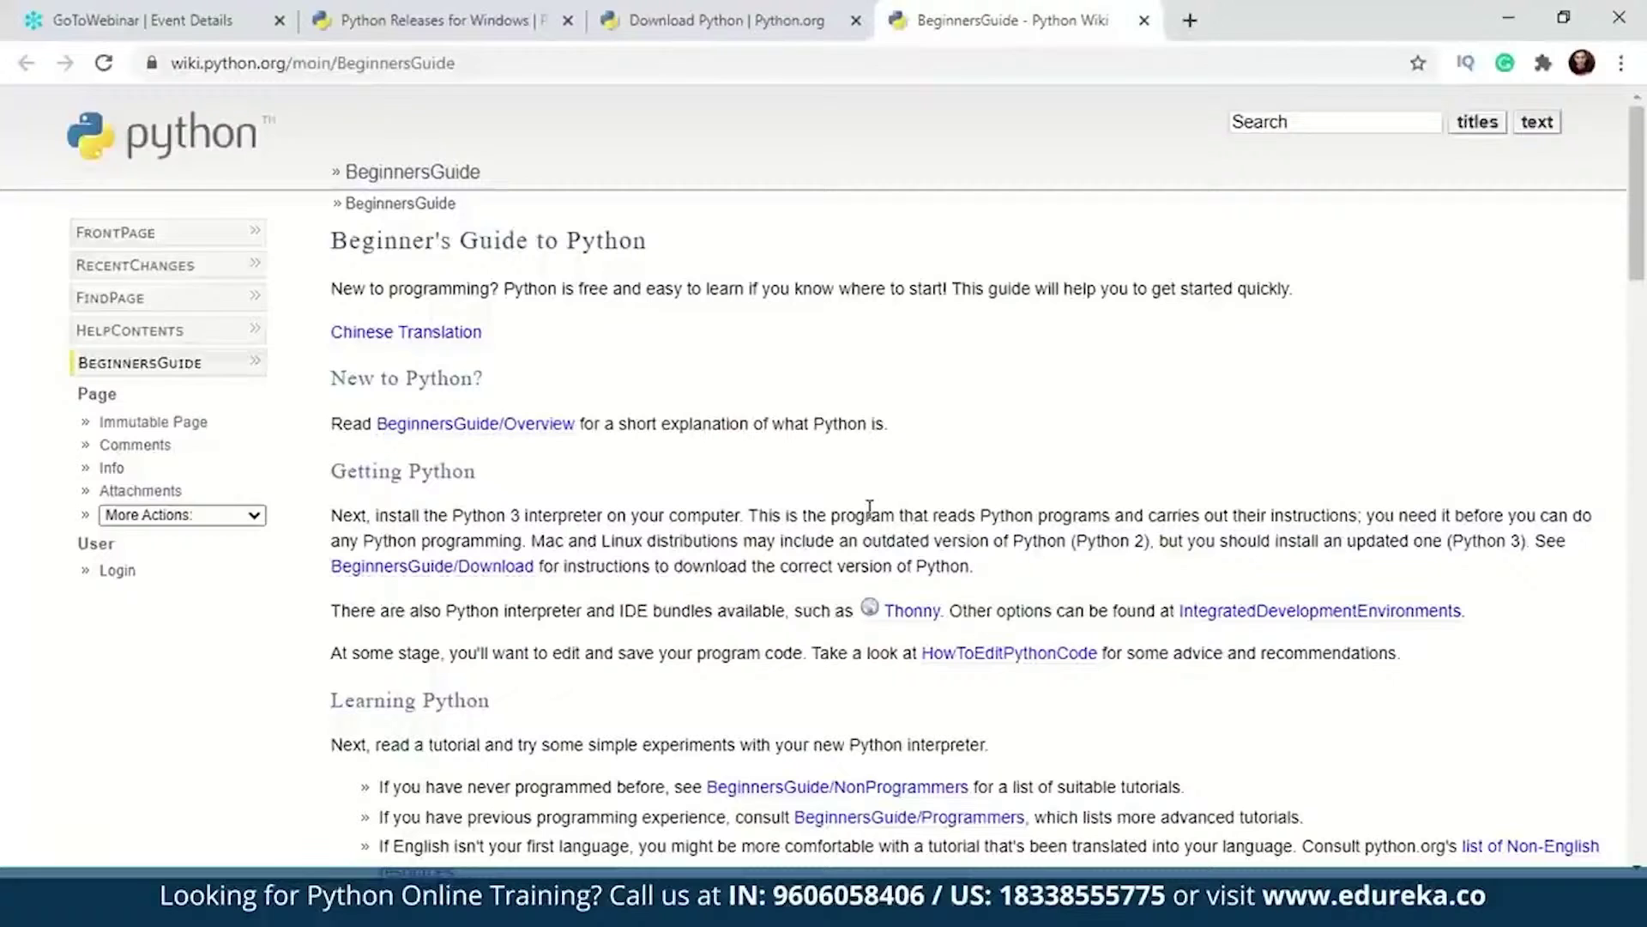
scroll(869, 512, down, 1)
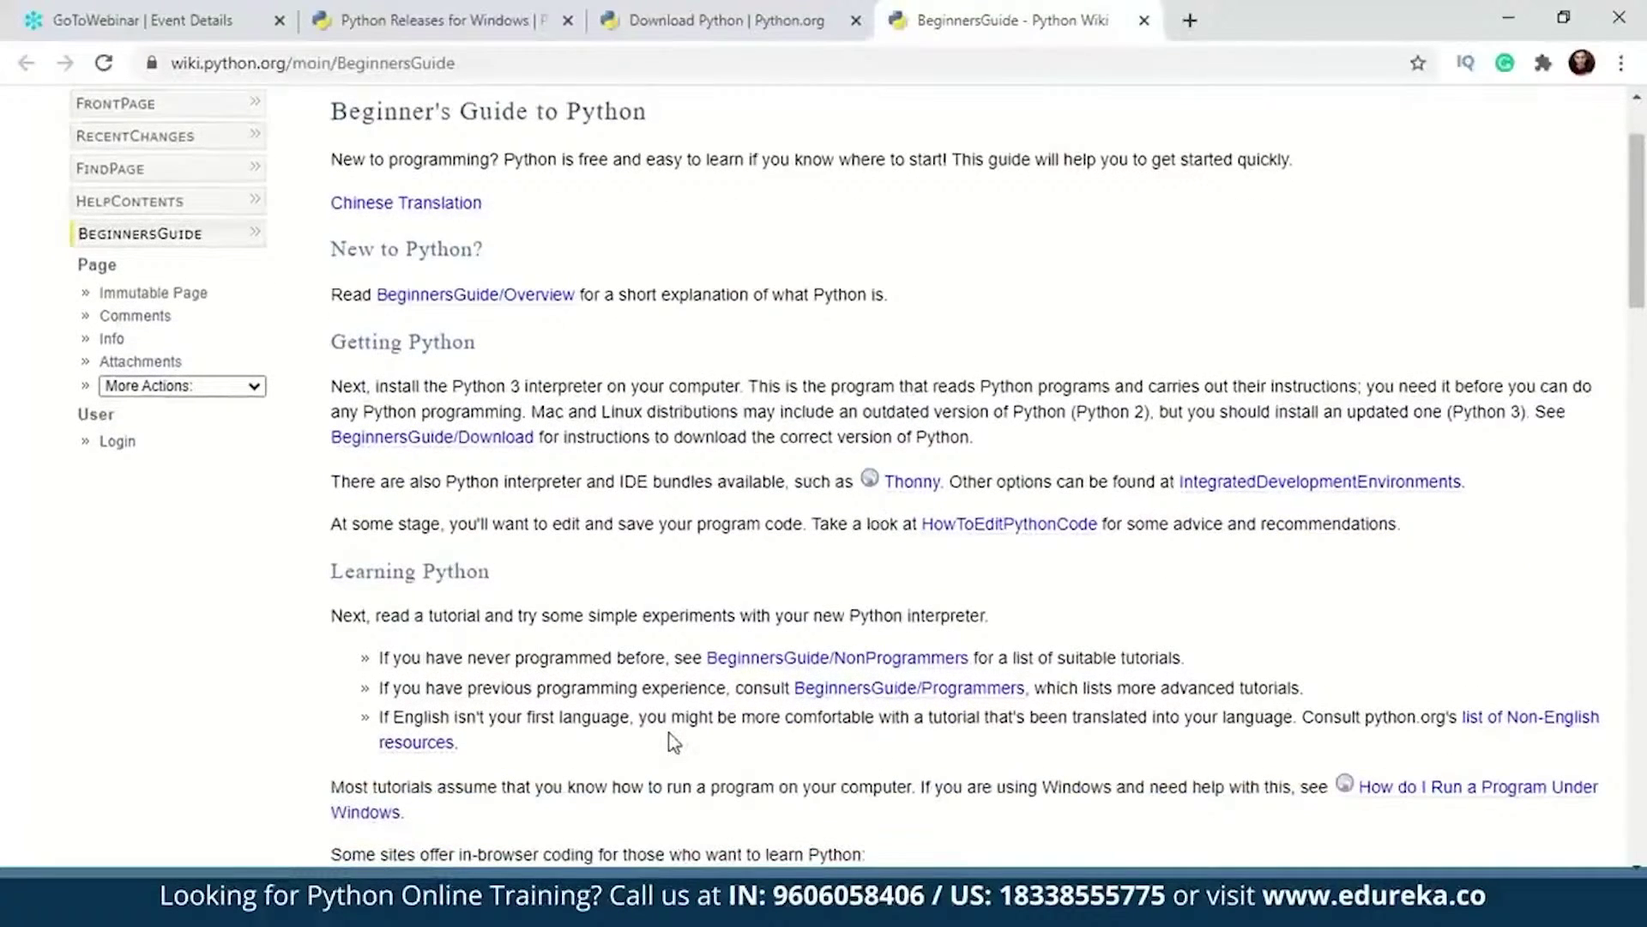
drag(991, 615, 639, 615)
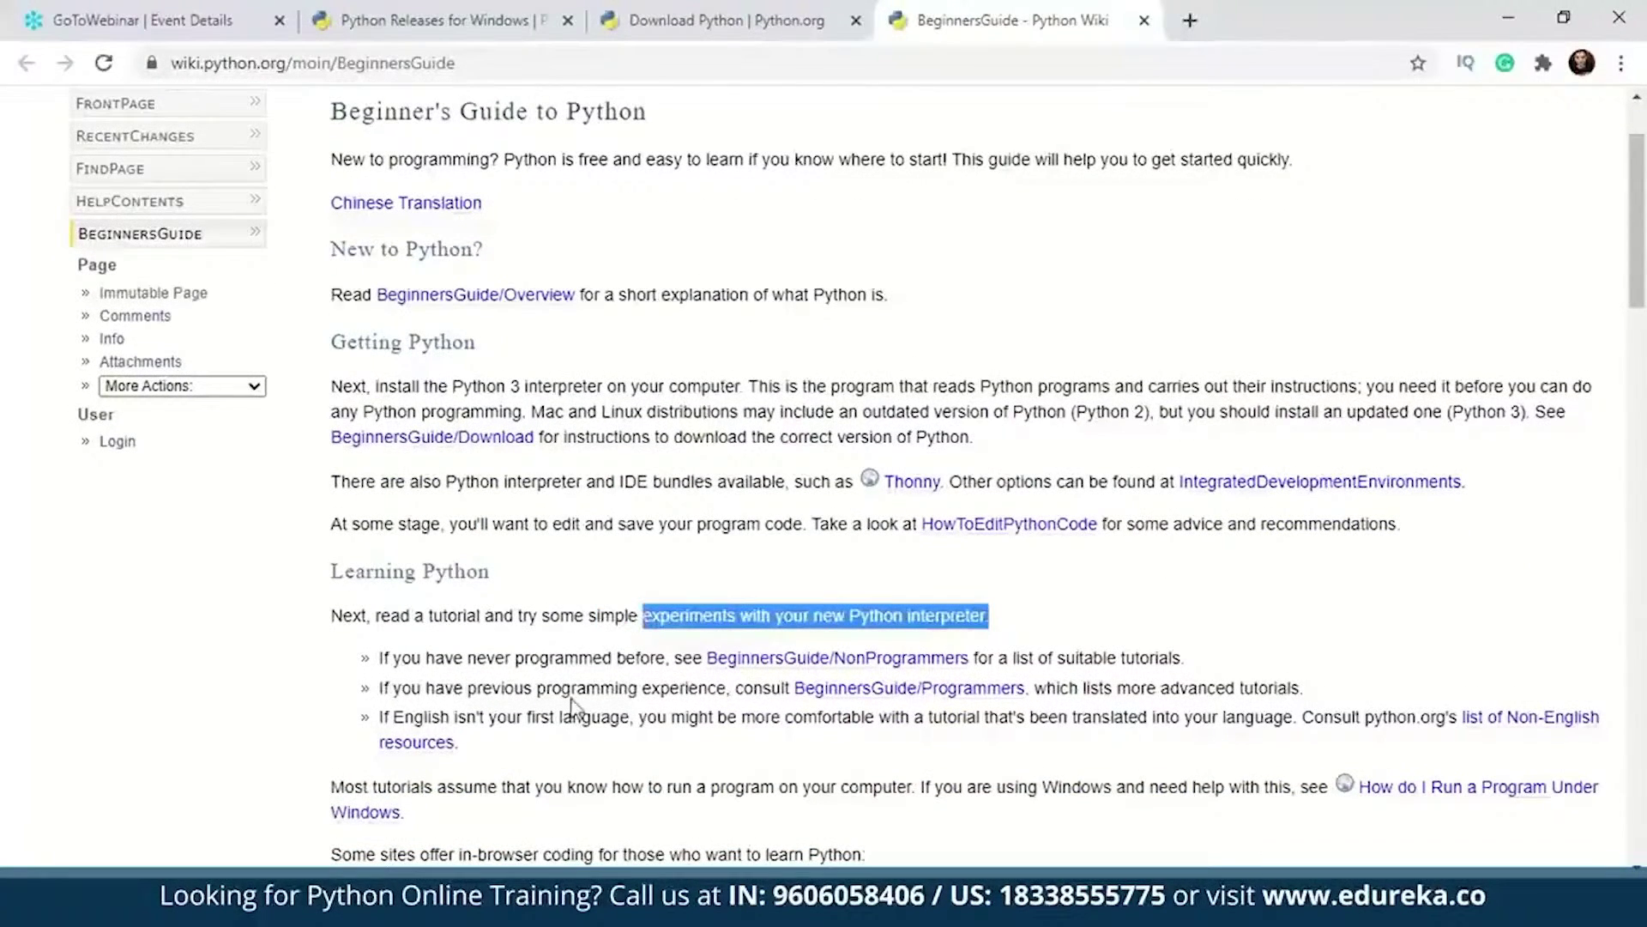
drag(570, 687, 639, 834)
click(681, 780)
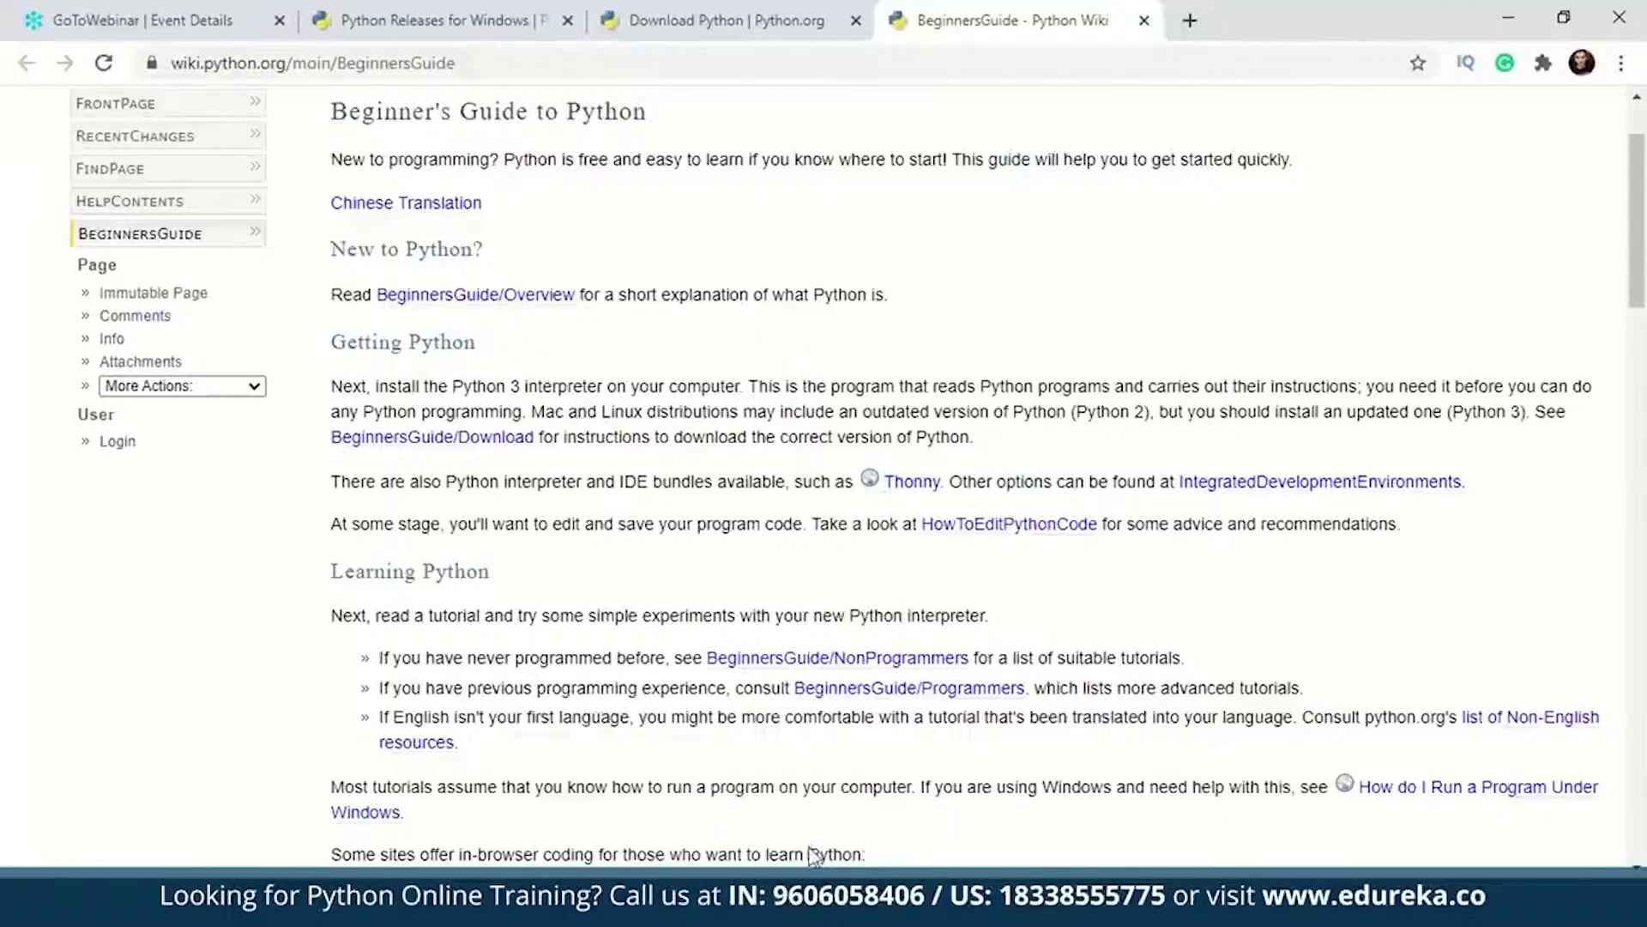
click(857, 792)
text(python)
key(Return)
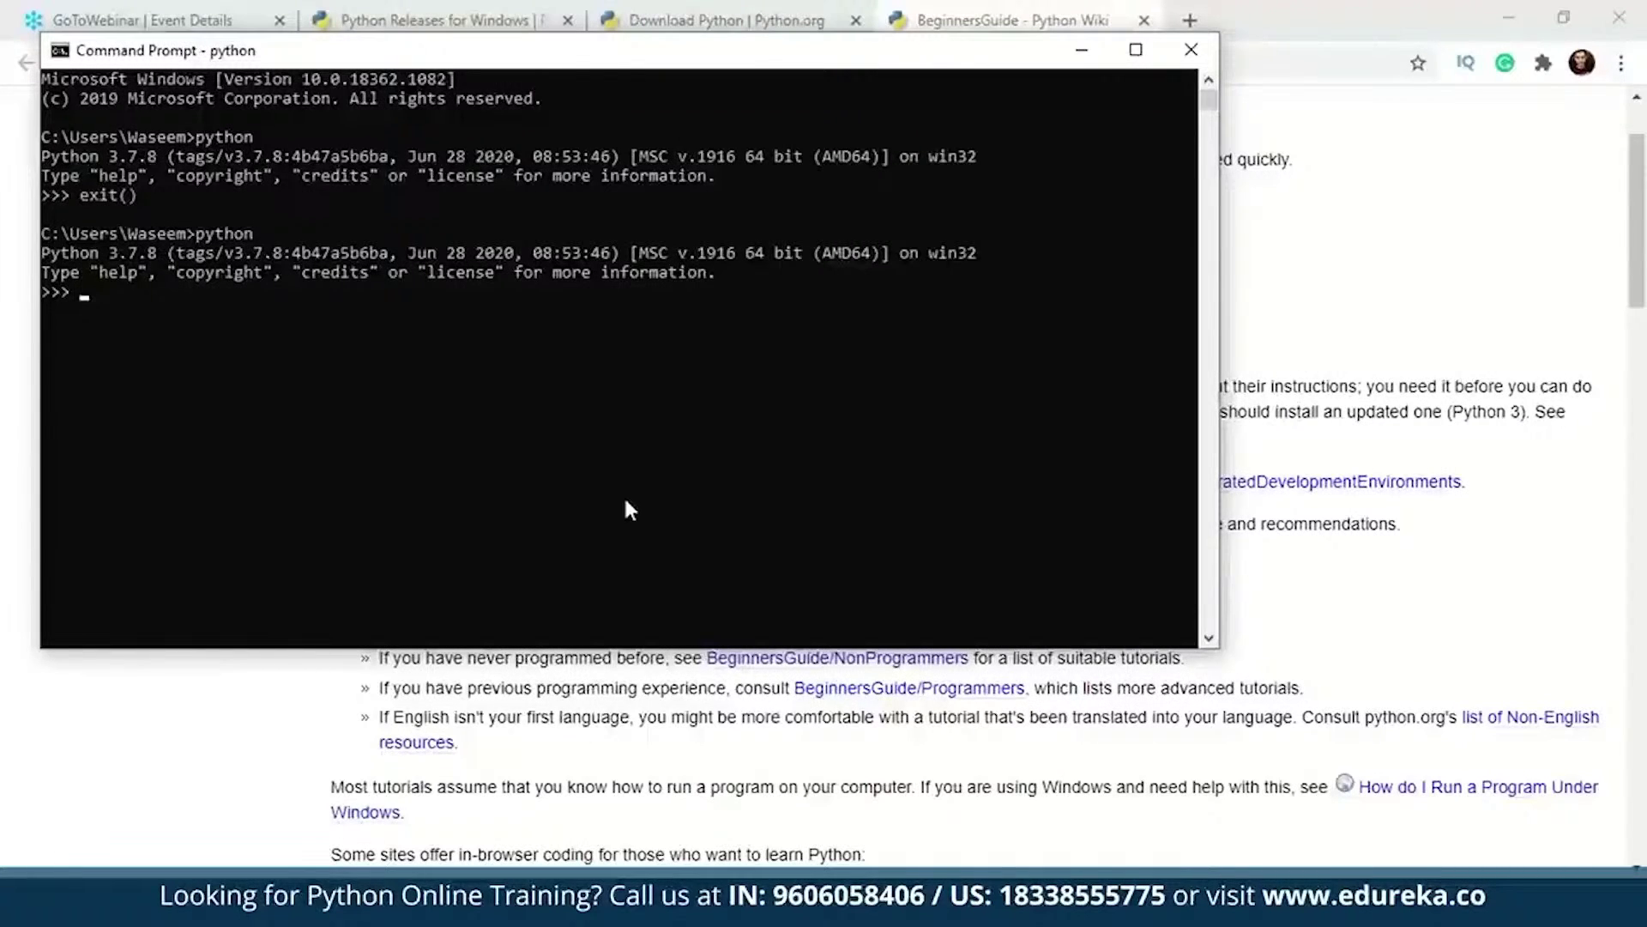
text(print("hello World"))
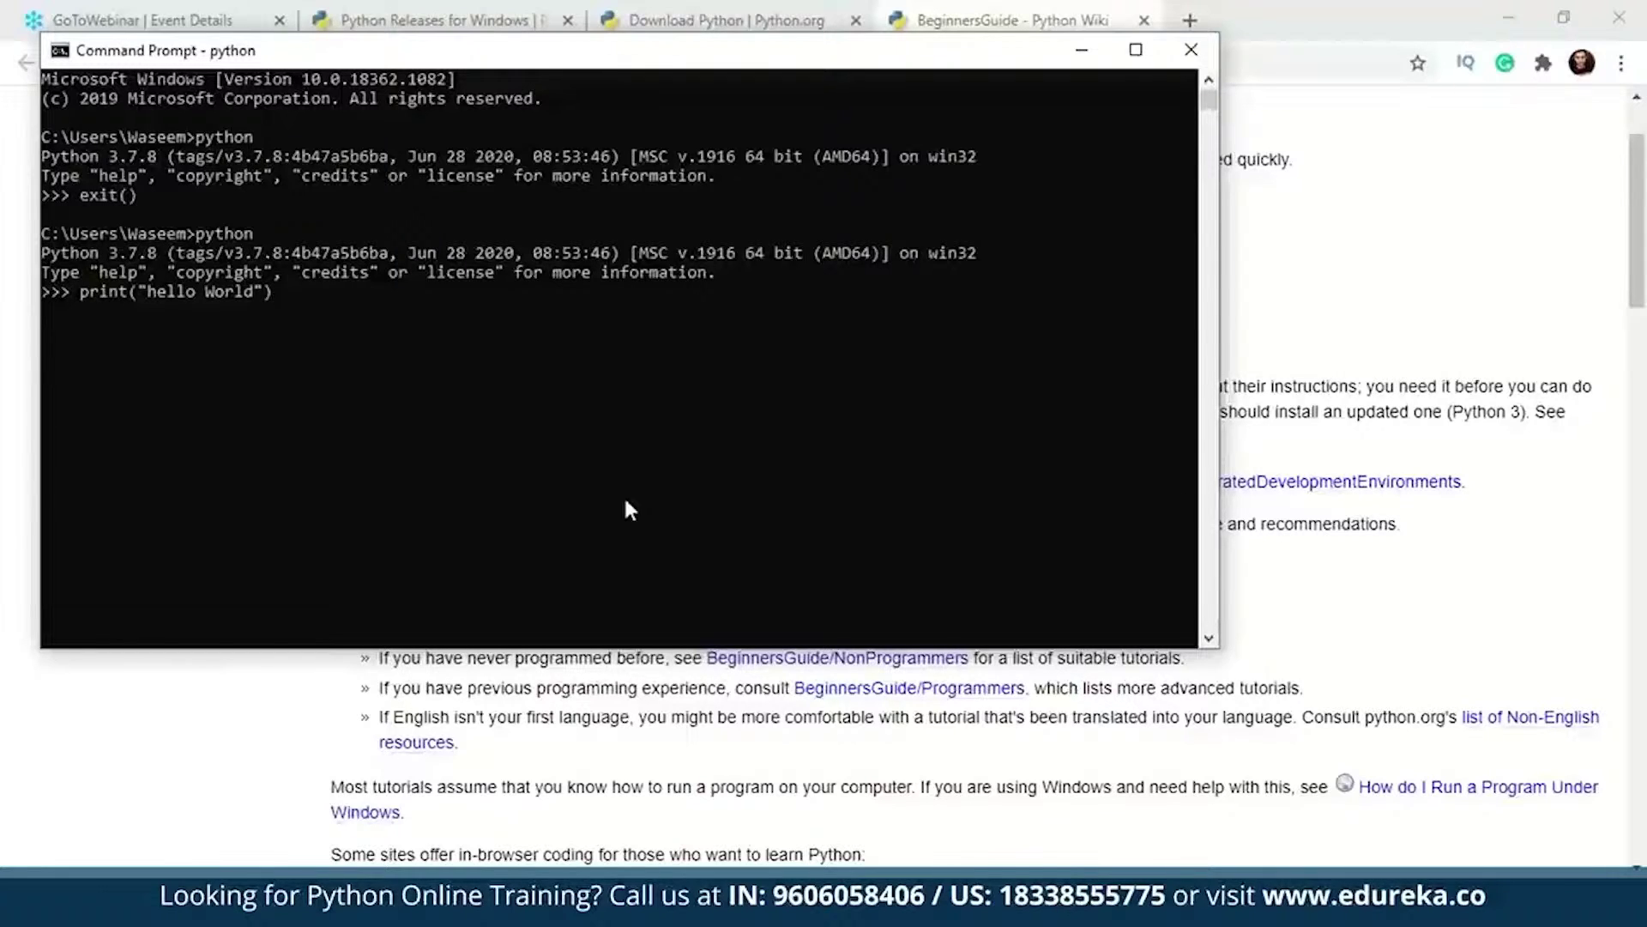
key(Return)
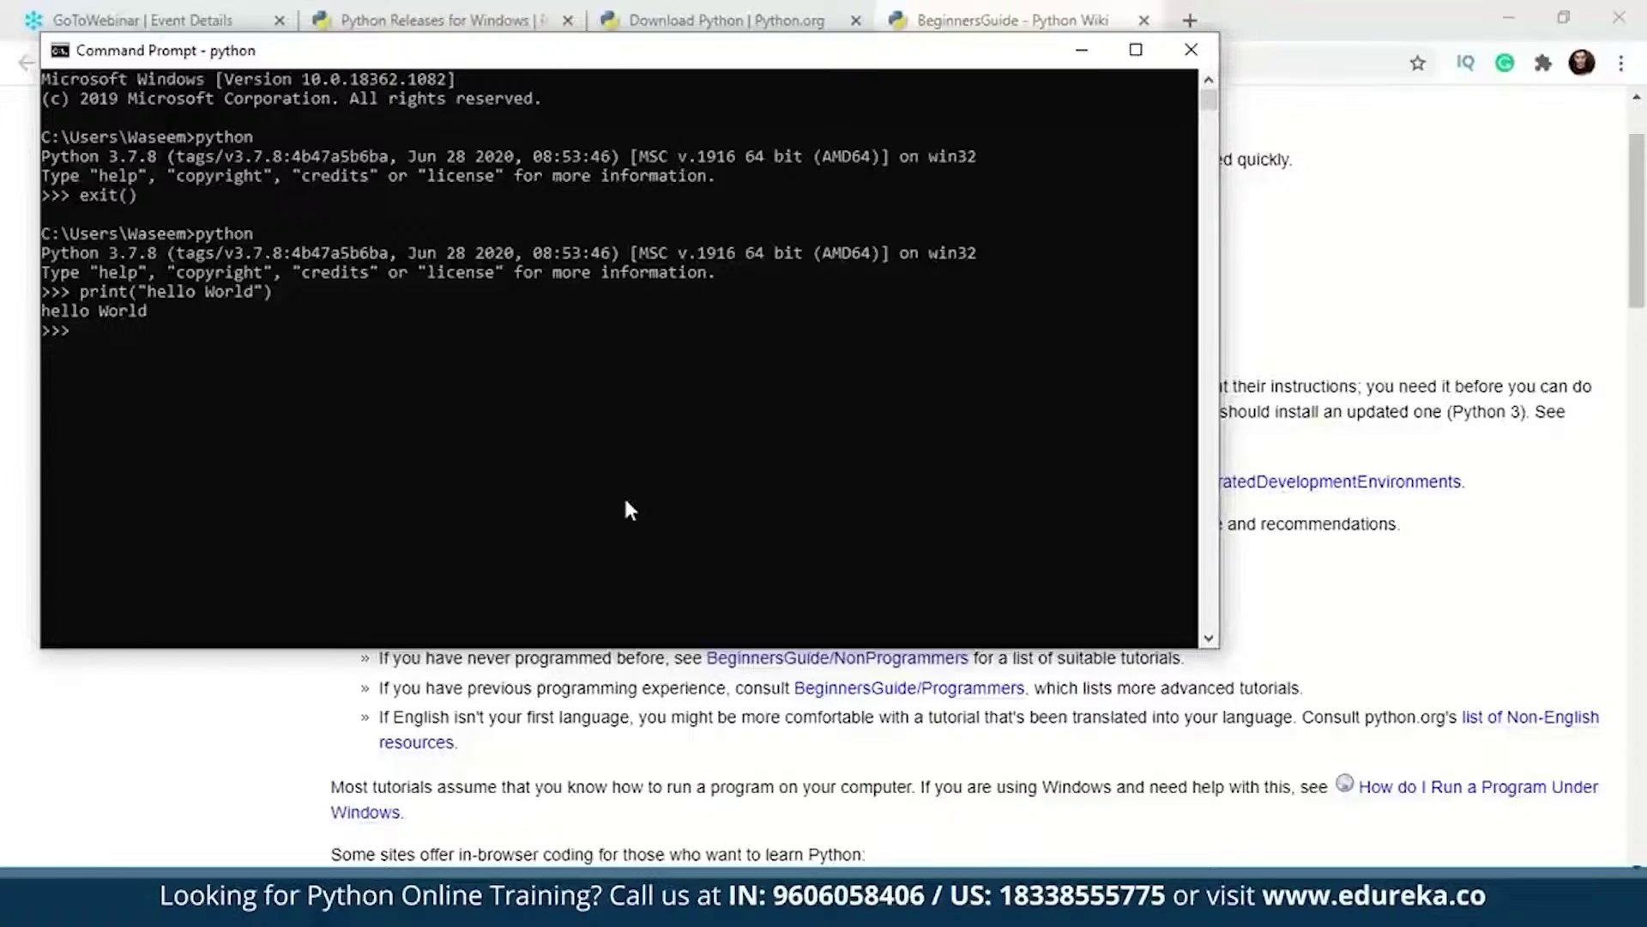
text(exit())
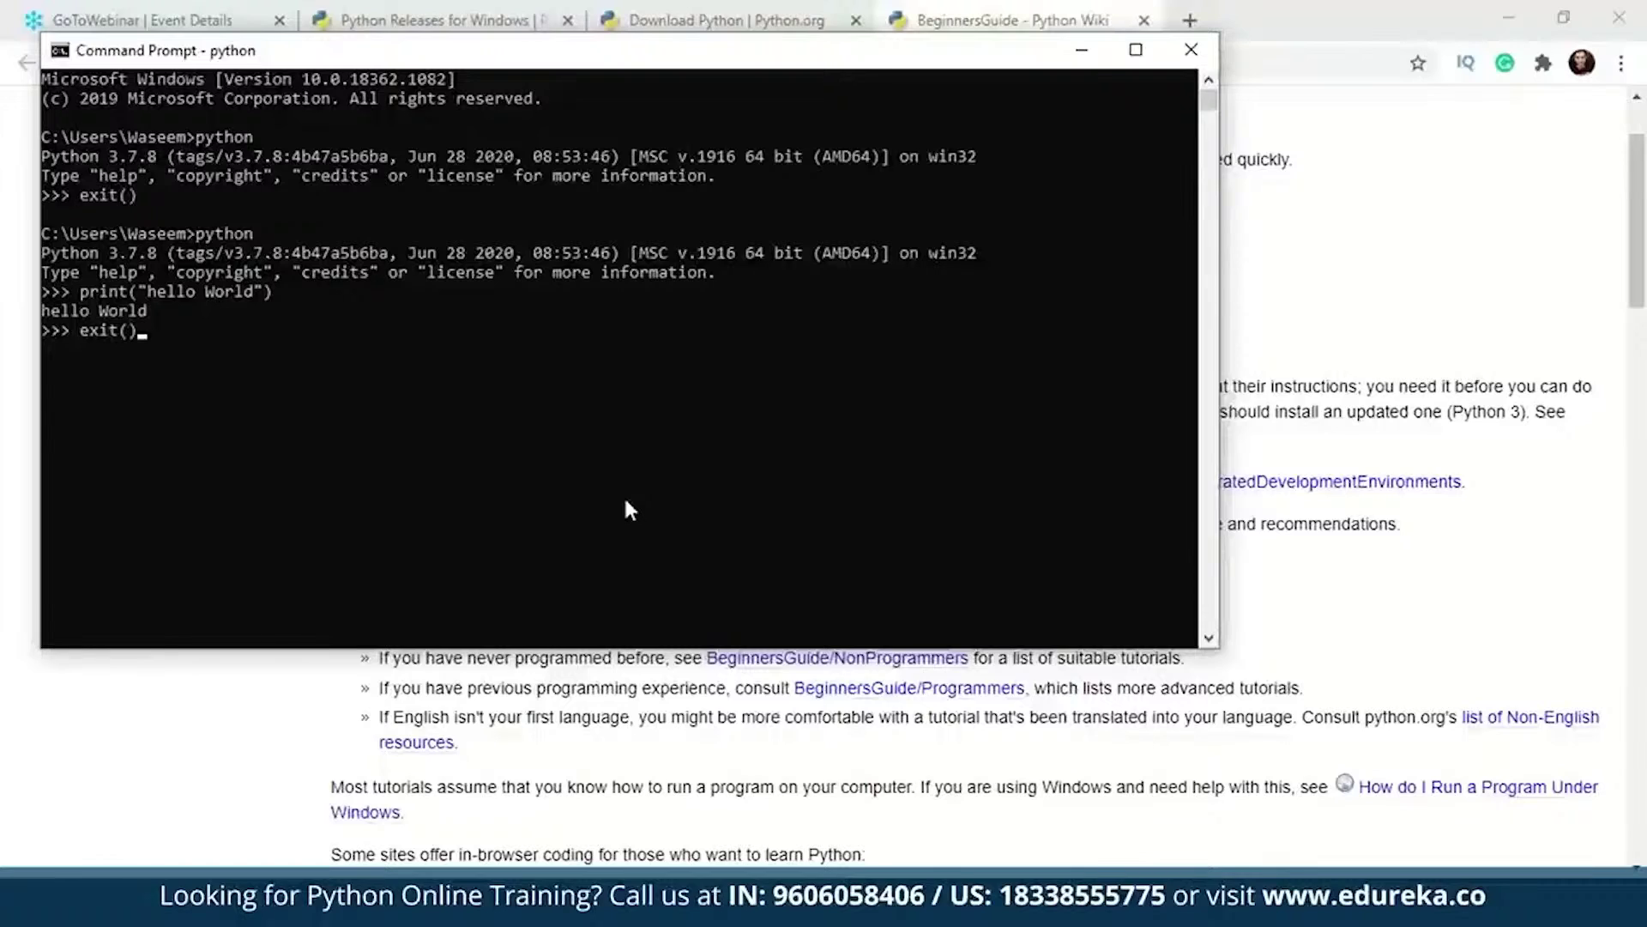
key(Return)
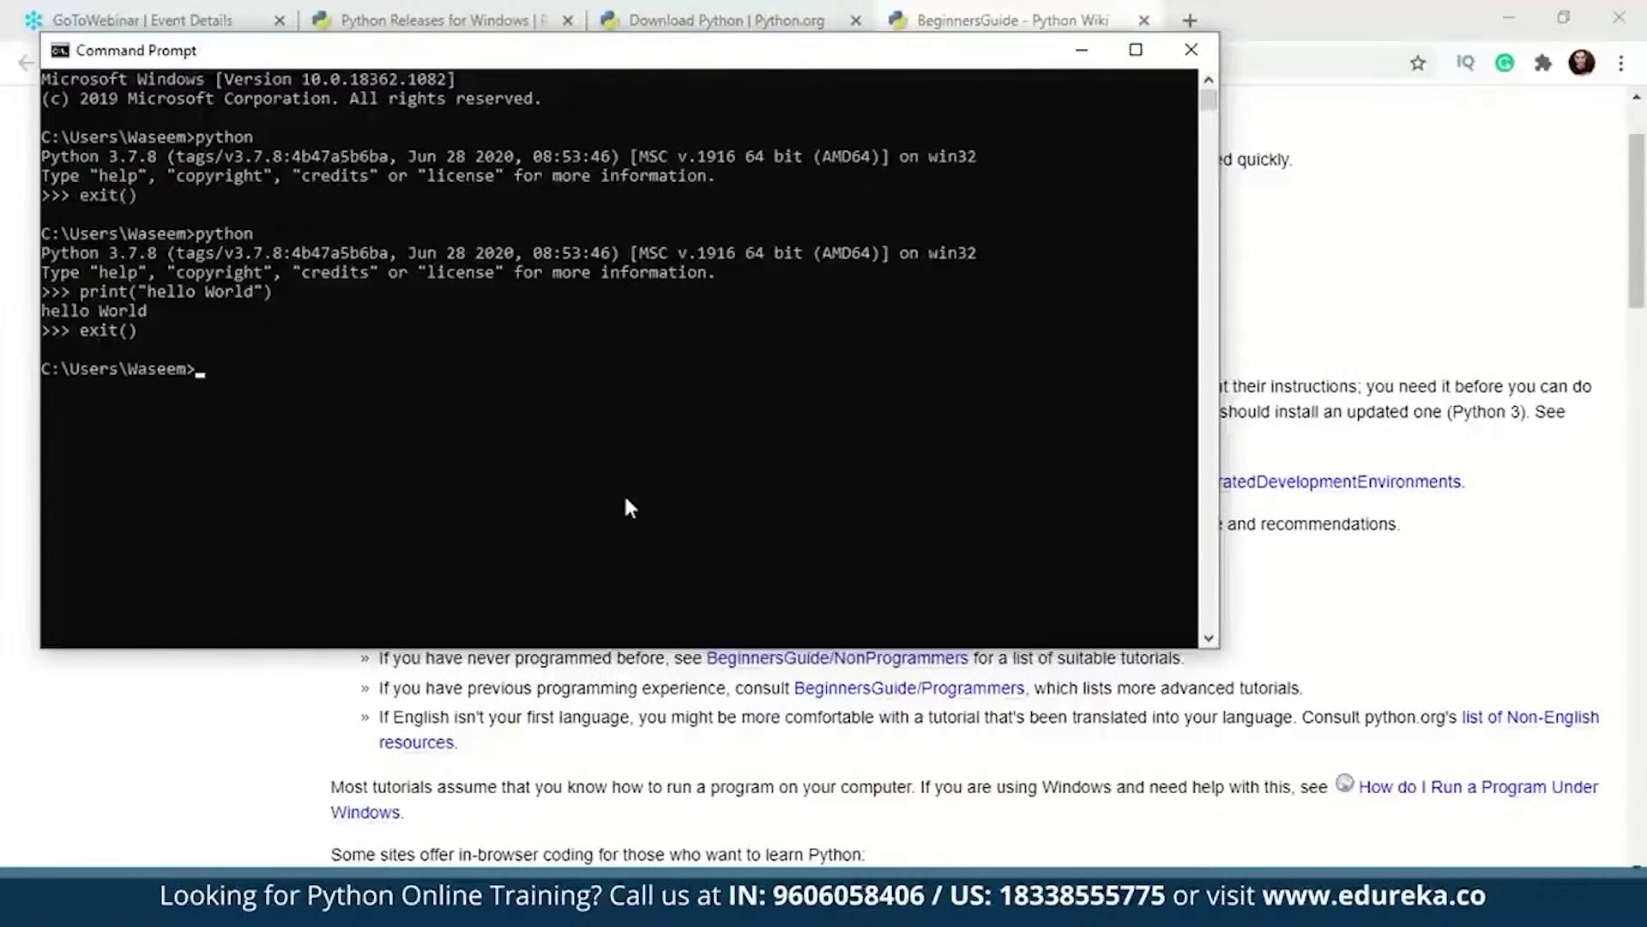
click(1191, 51)
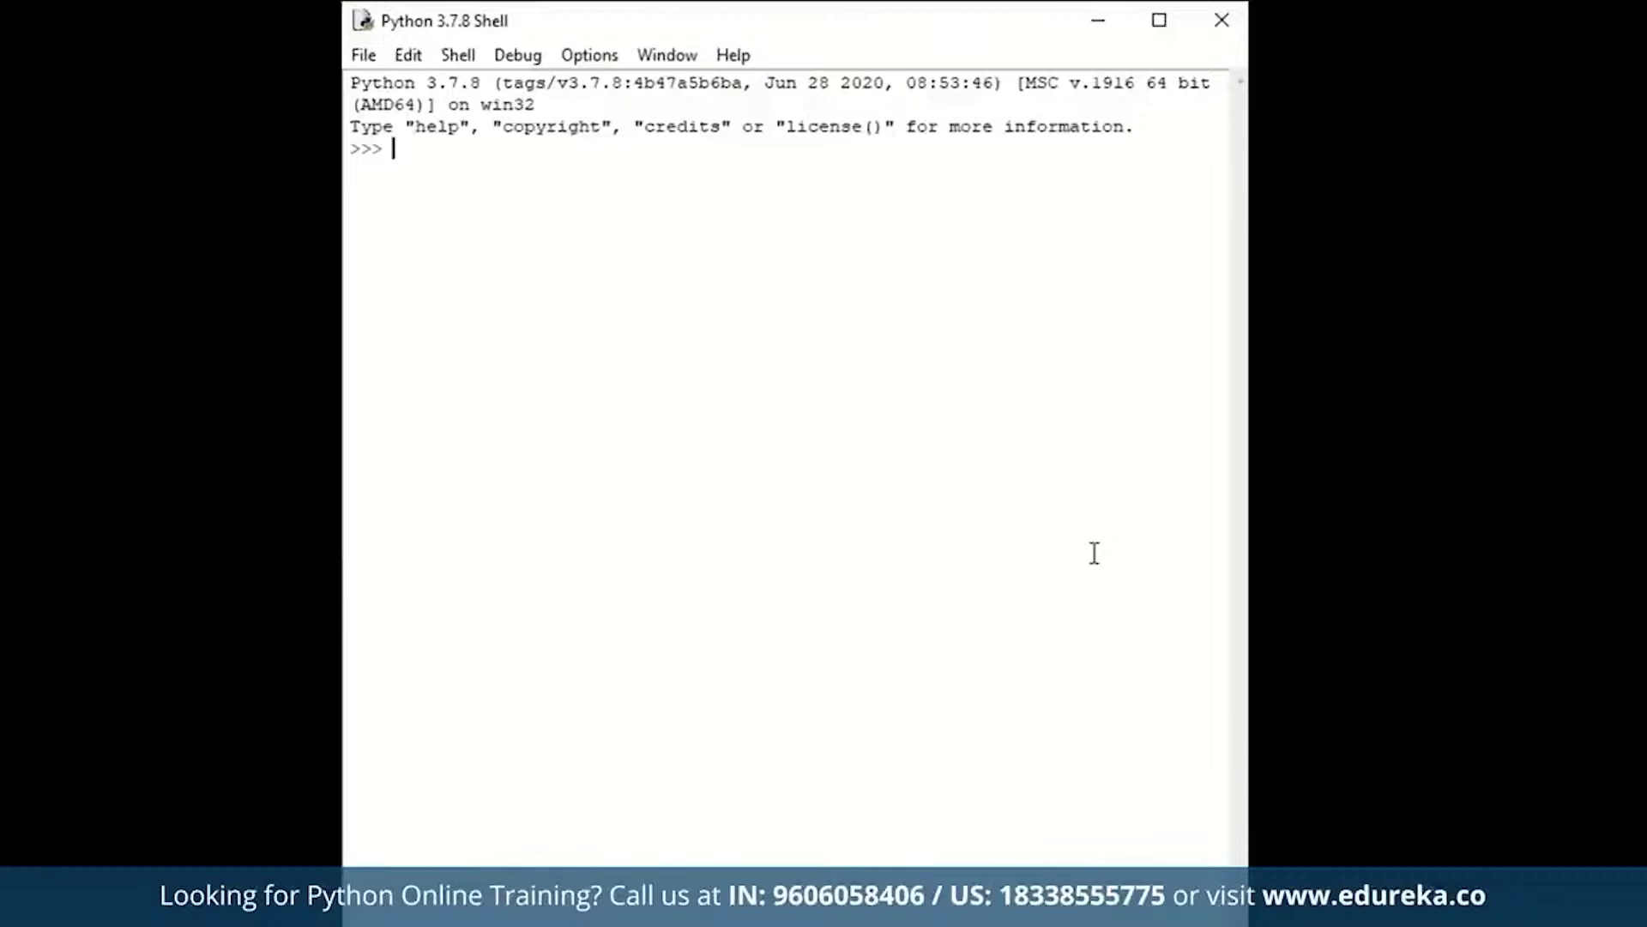
text(print('hello world'))
Run print('hello world') at the Python Shell prompt
key(Return)
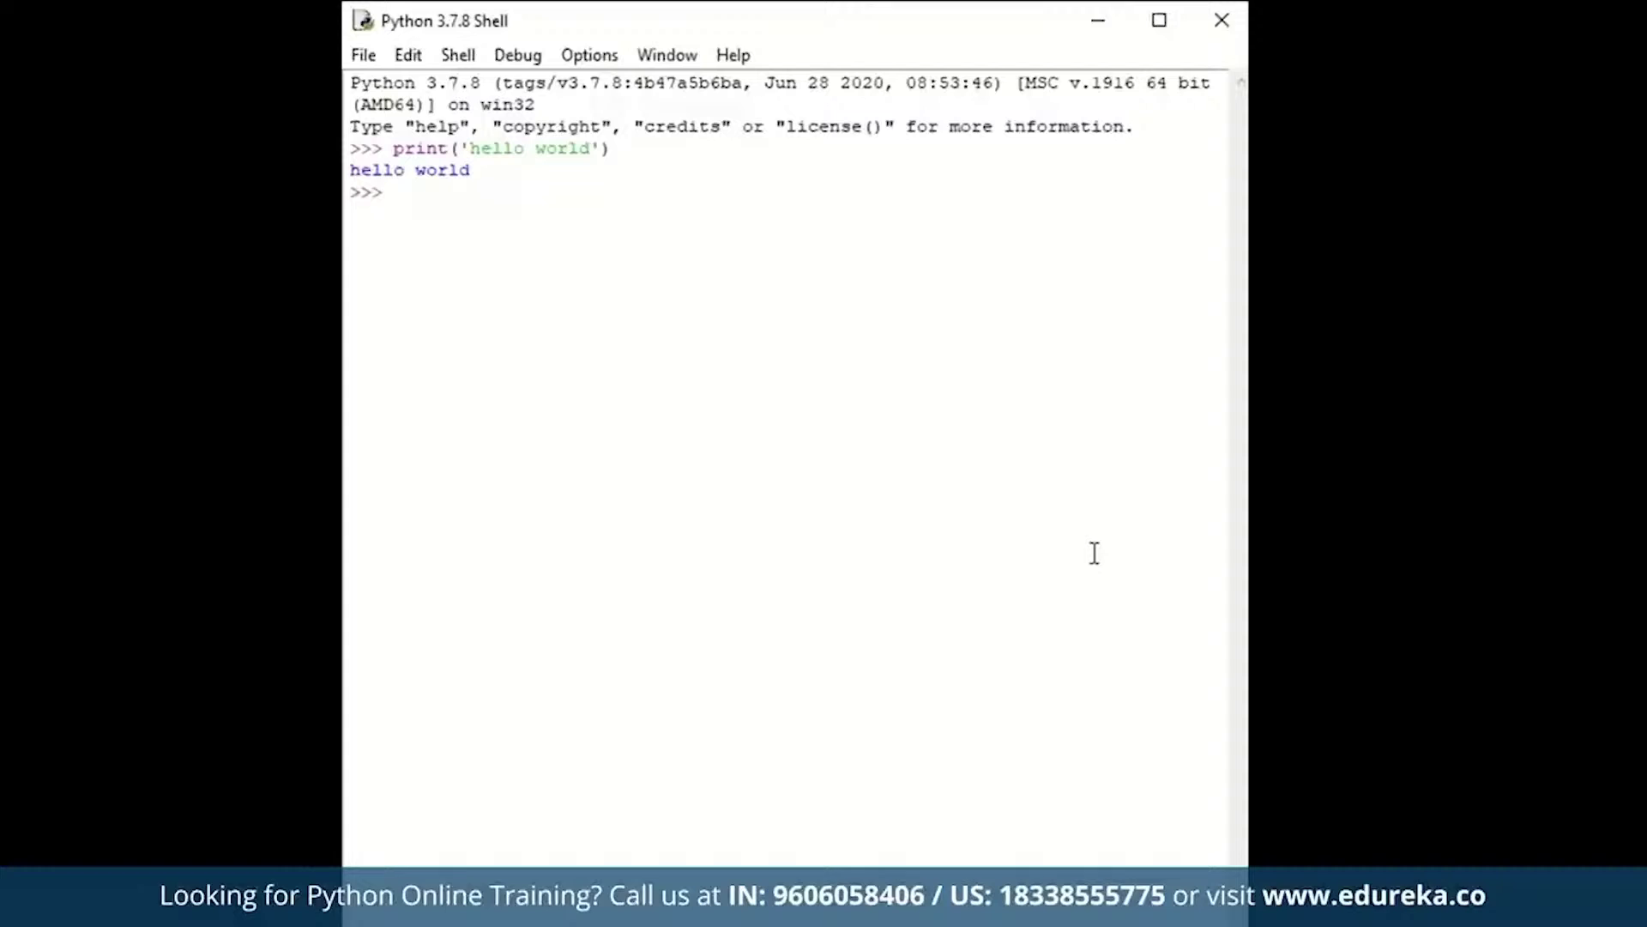
Create a new blank file from the Python Shell's File menu
click(364, 54)
click(408, 86)
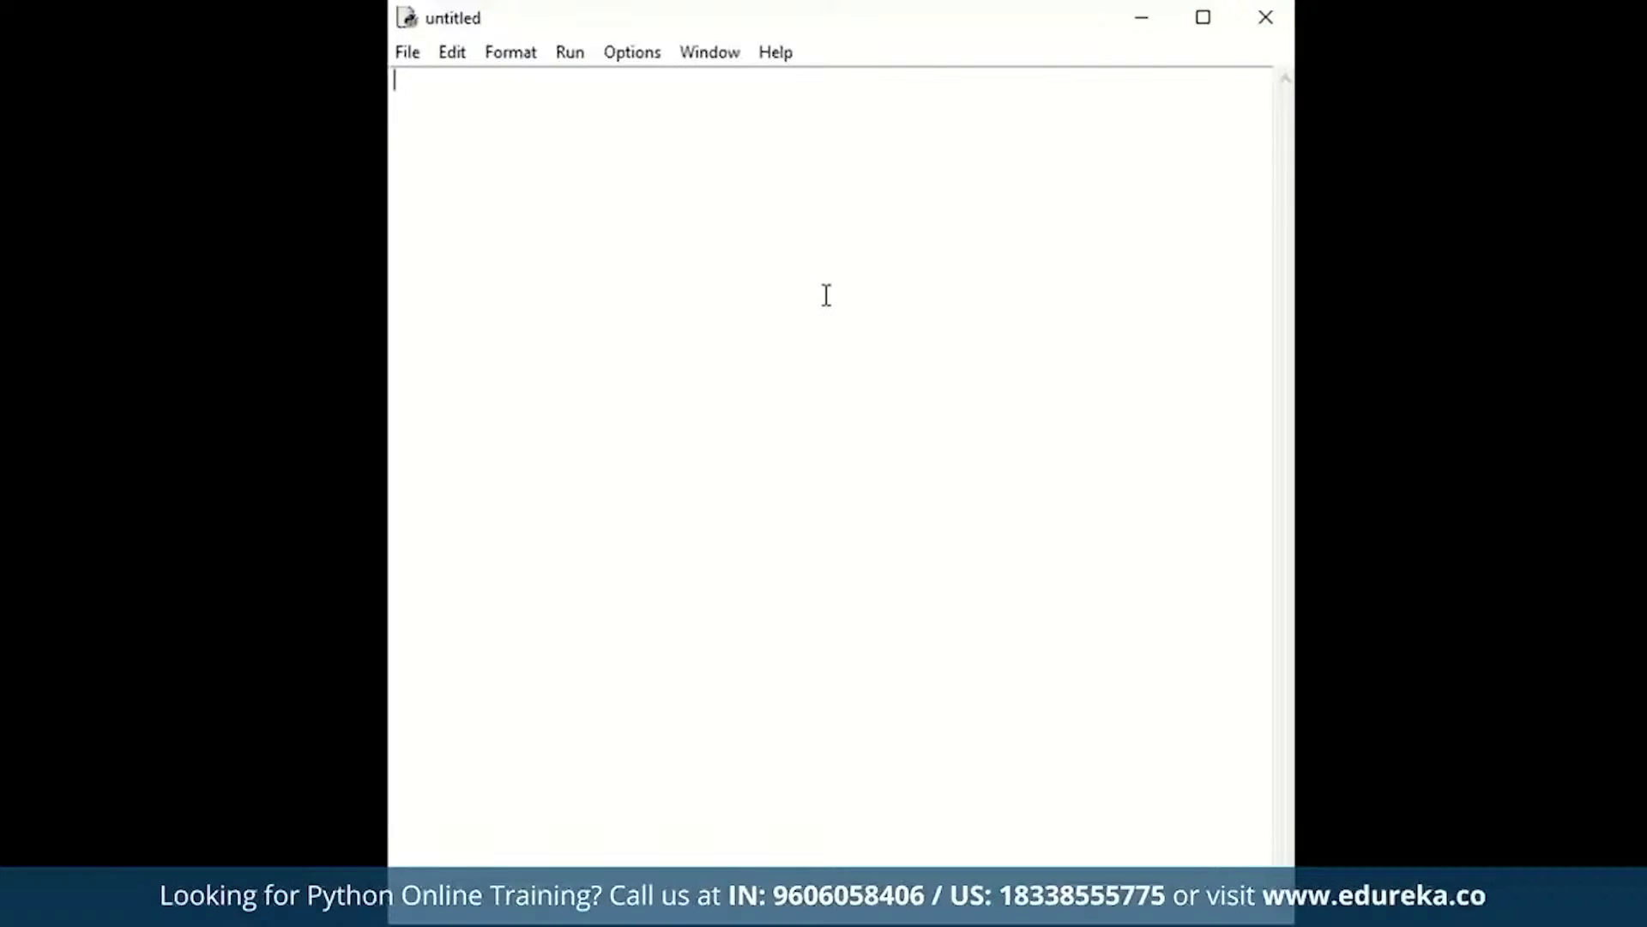
text(a = )
text([])
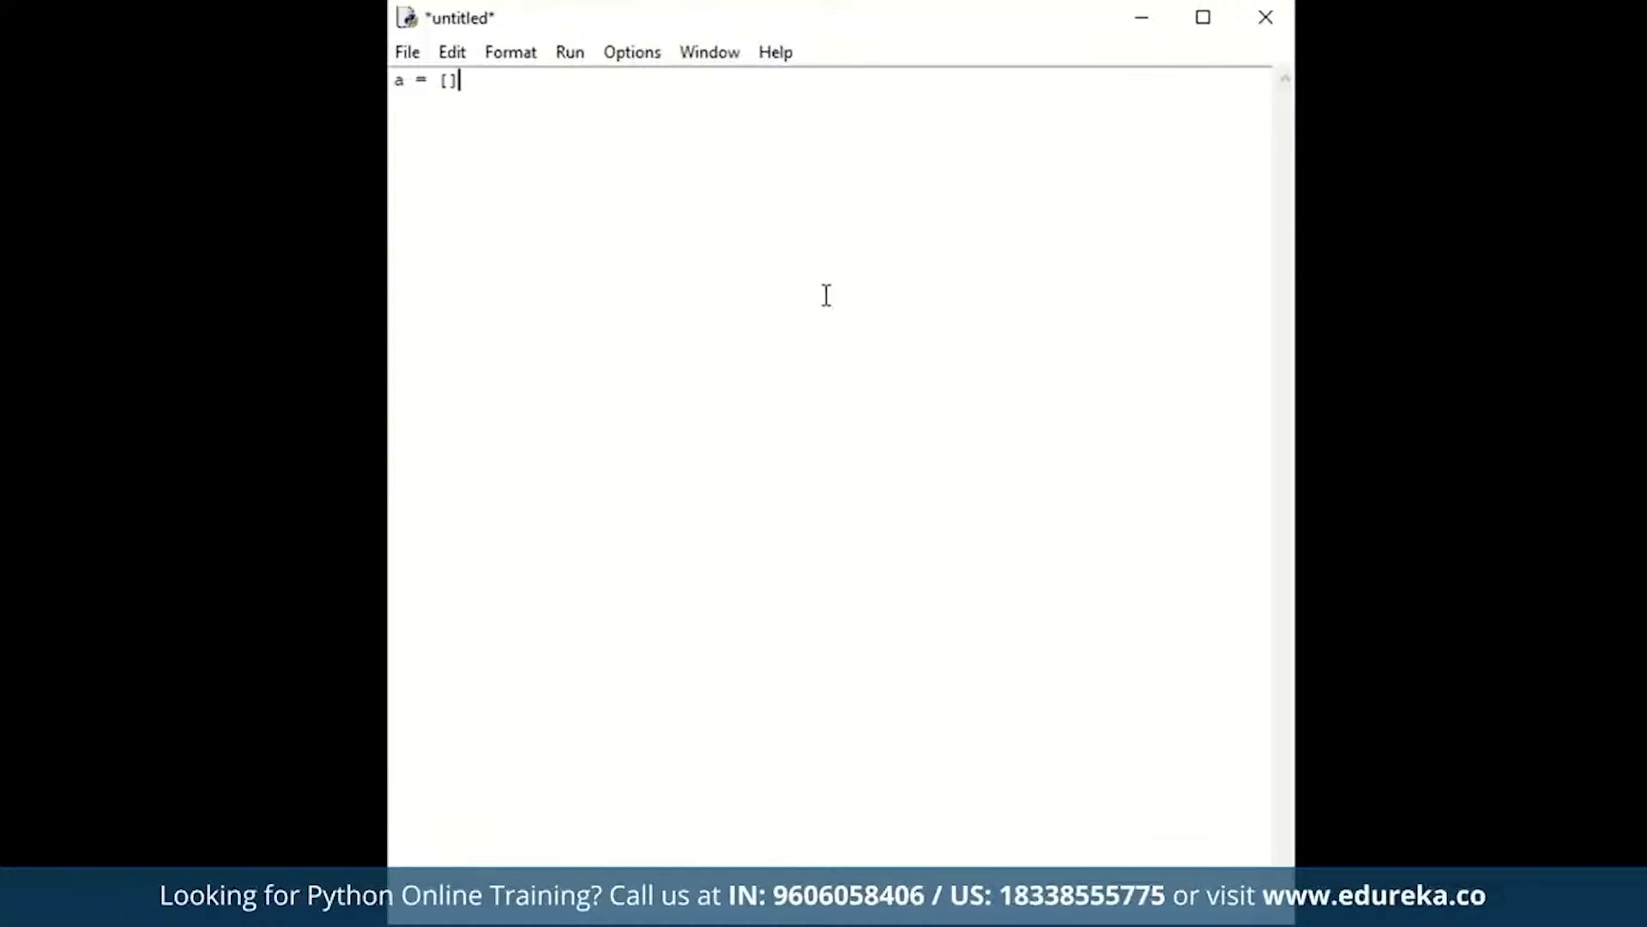
Edit line one into a = list(range(0,11,1)) and start a new line
key(Left)
key(Right)
key(Left)
key(Delete)
key(BackSpace)
text(list()
text())
text(range()
text())
key(Left)
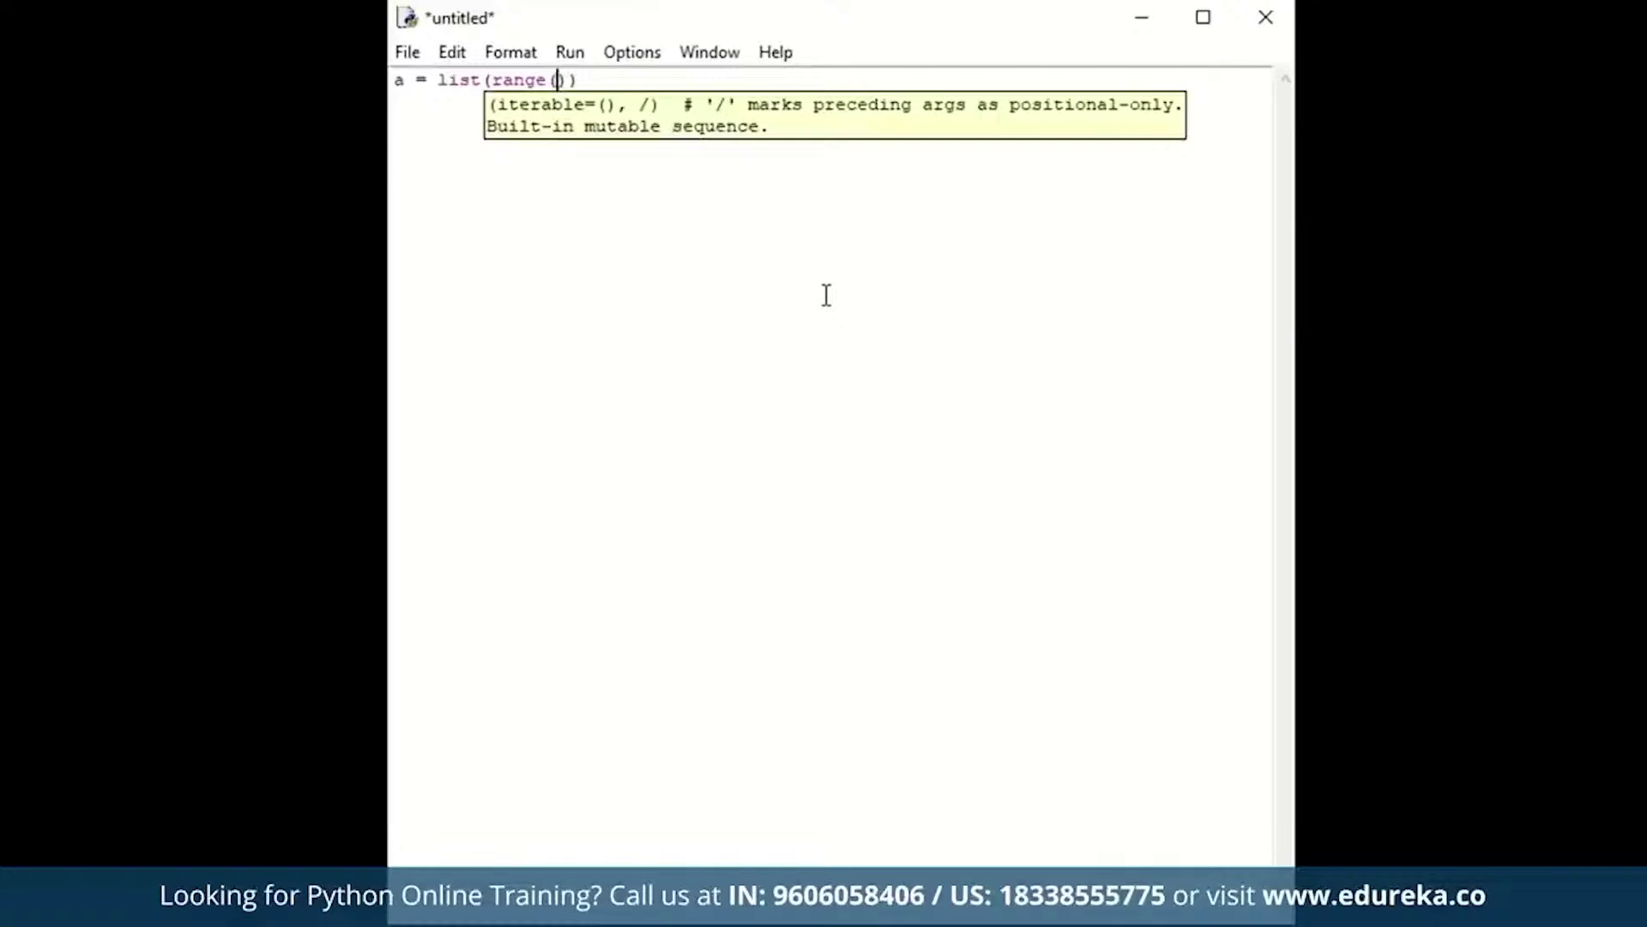
text(0,1)
text(1,)
text(1)
key(End)
key(Return)
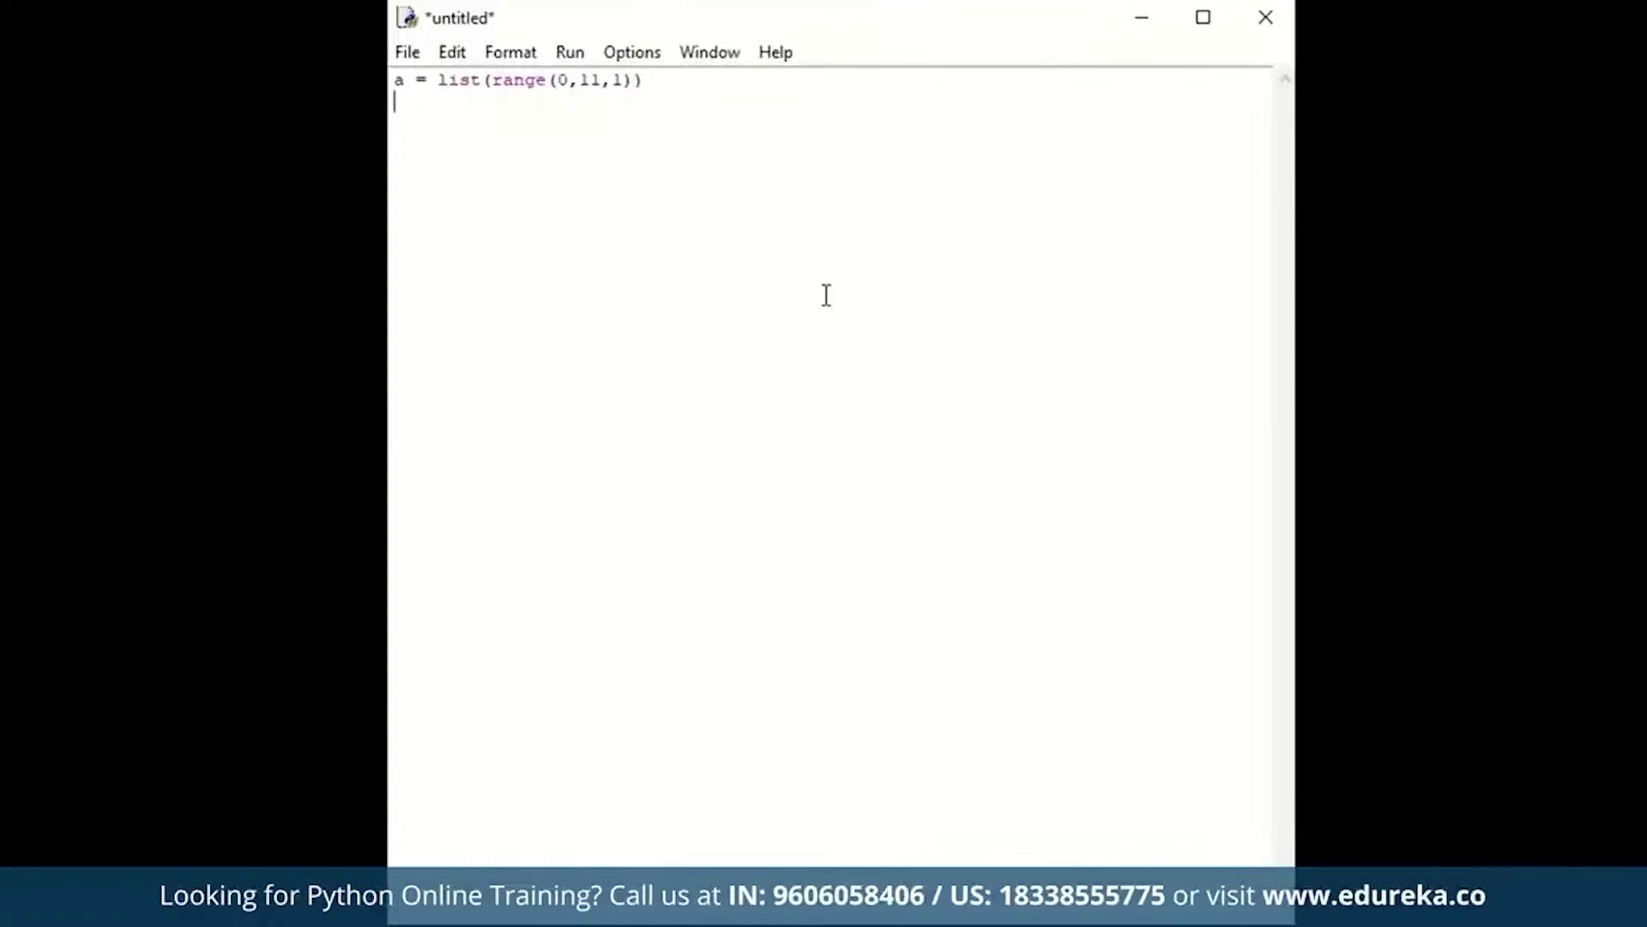
text(print(a)
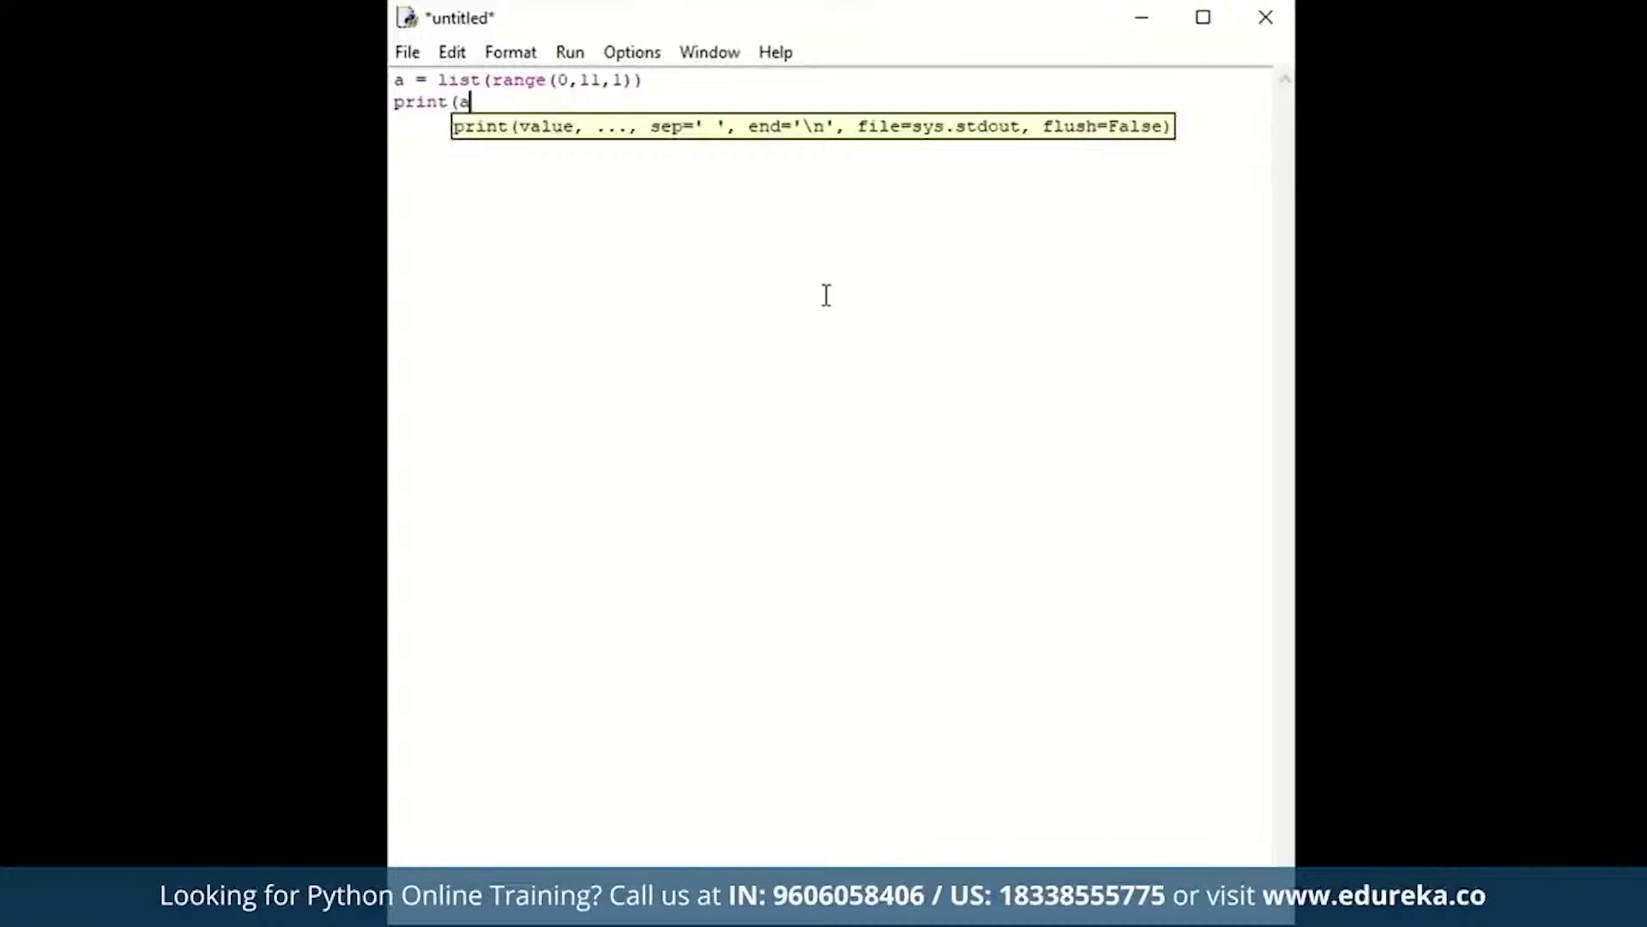
text())
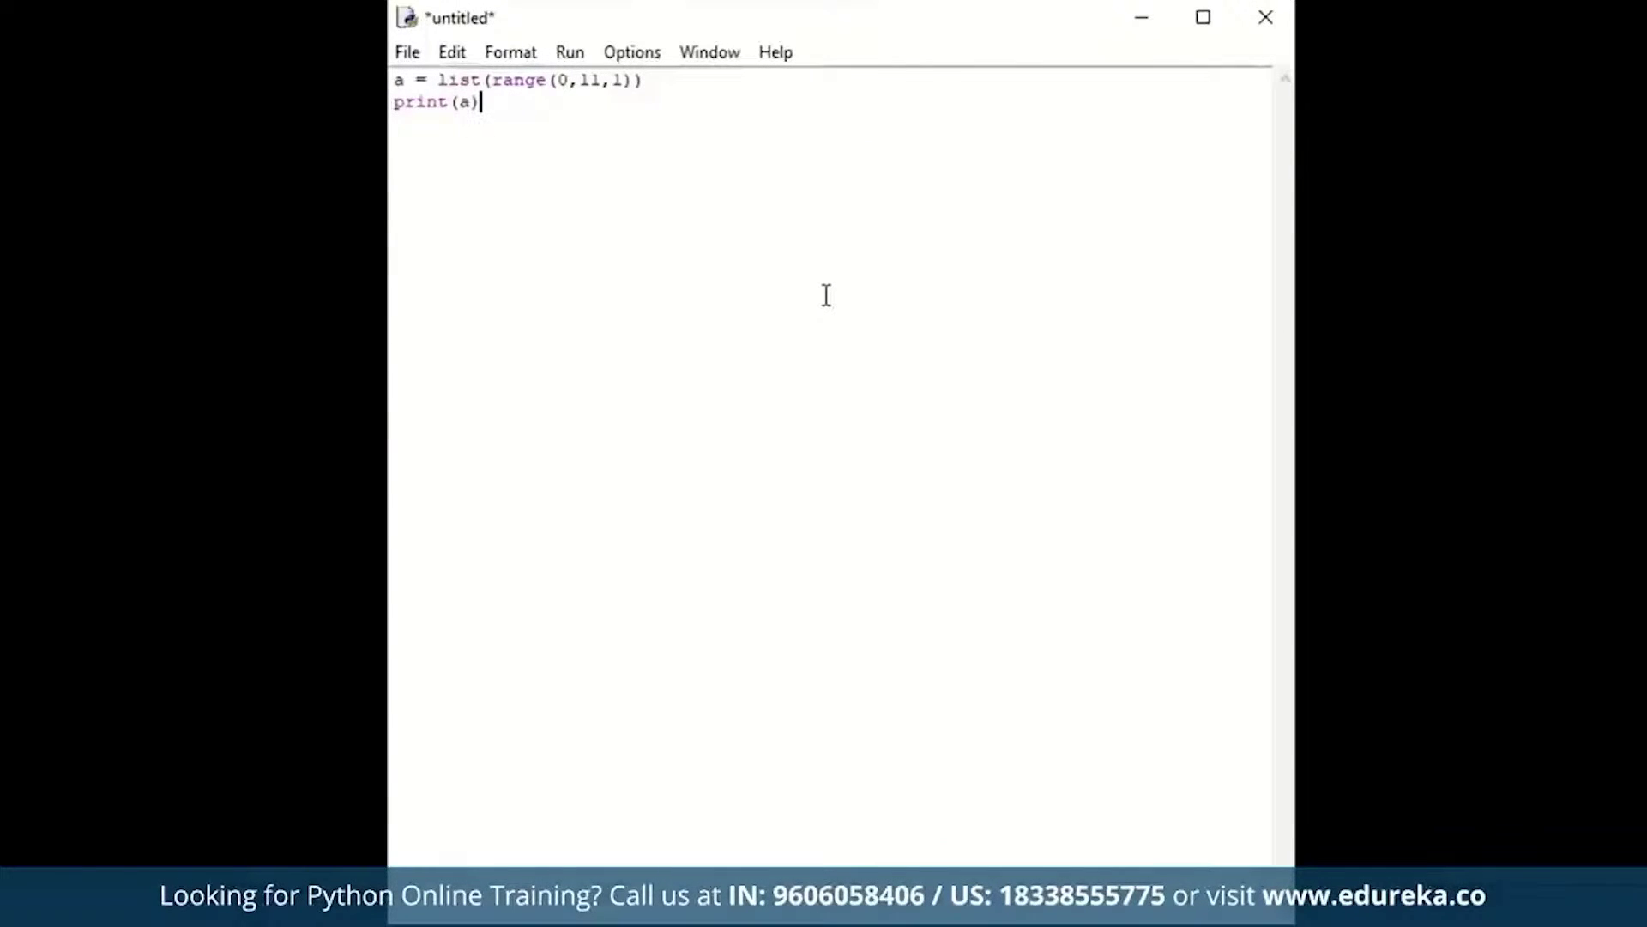
Save the script as test and run it, showing [0, 1, ..., 10] in the shell
click(410, 55)
click(626, 85)
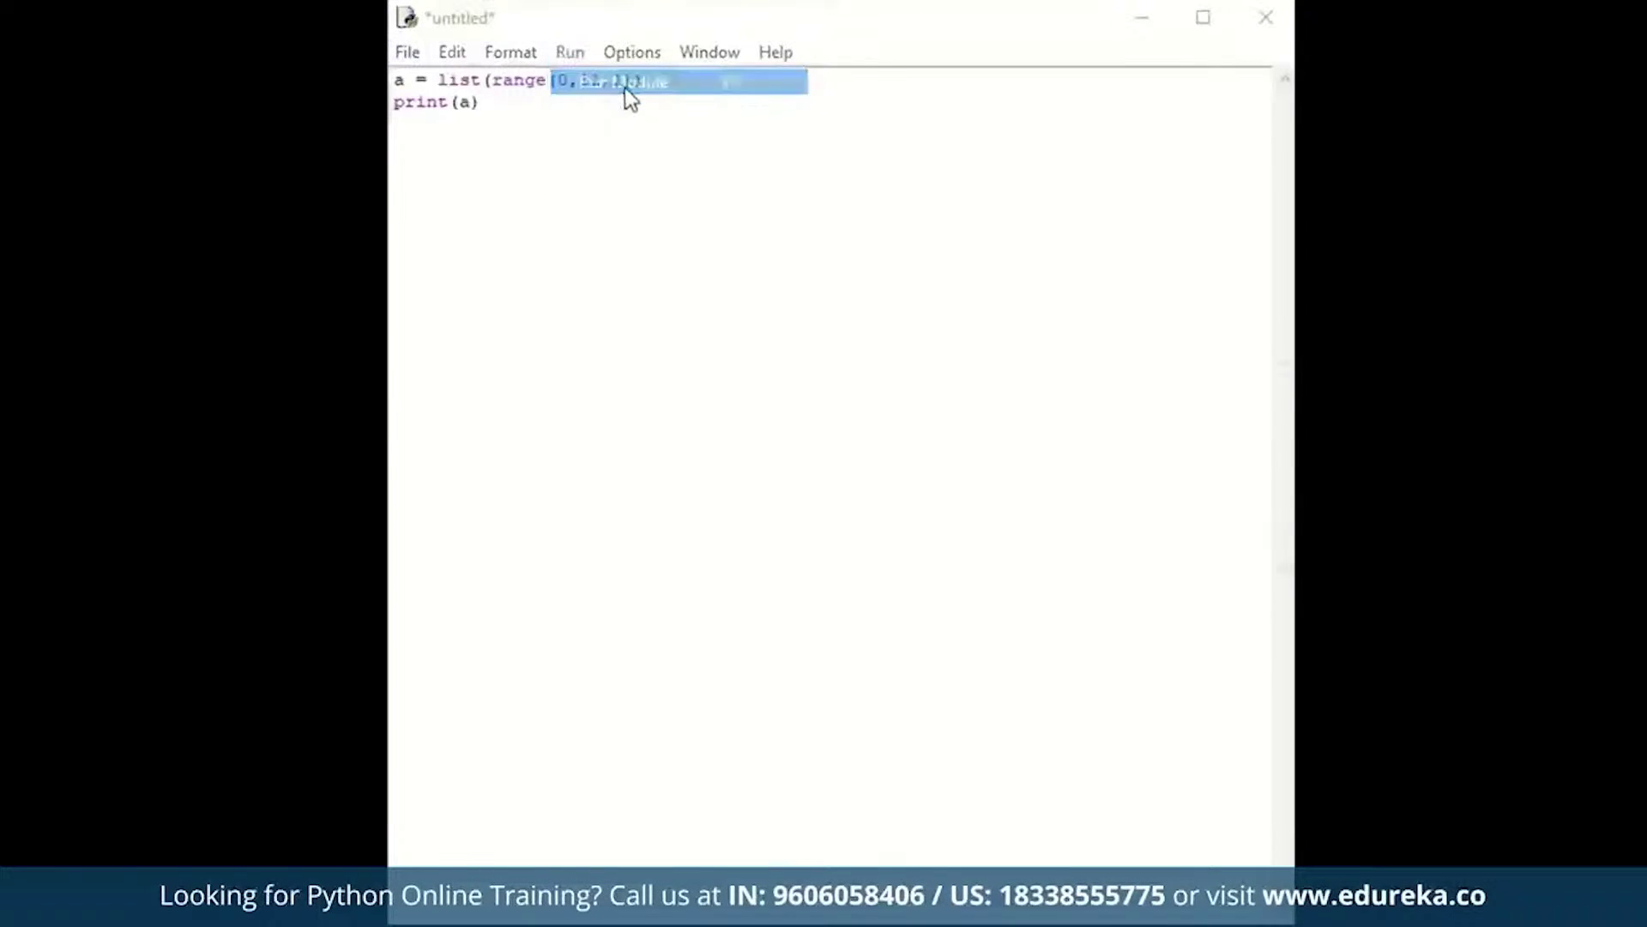
click(1129, 540)
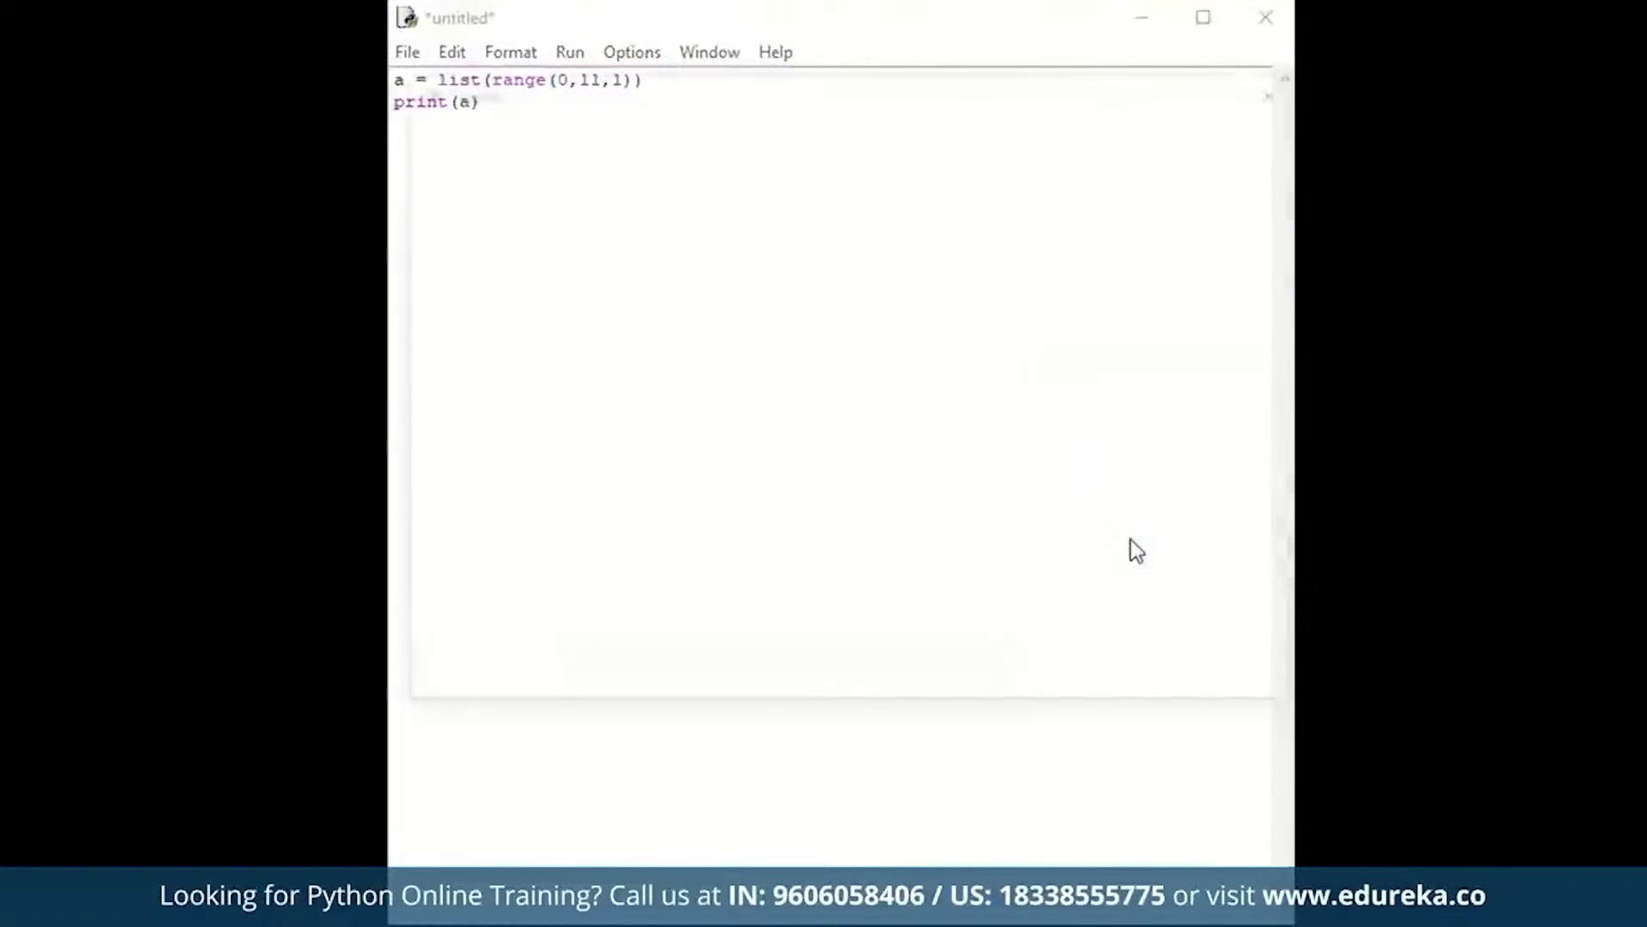
text(test)
key(Return)
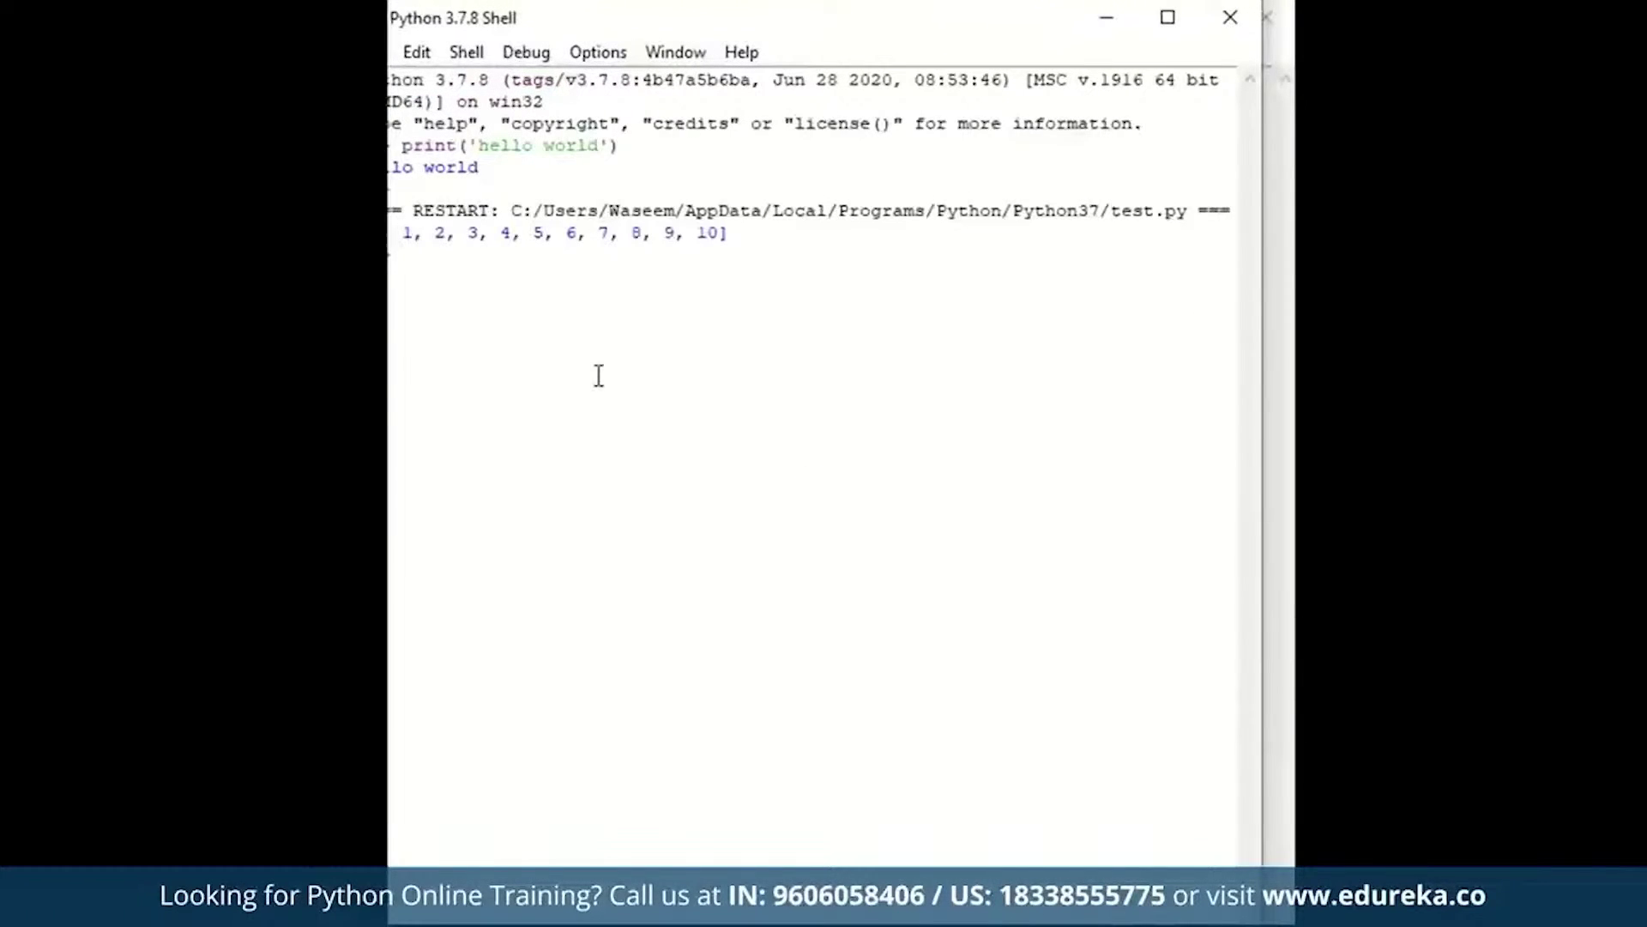
drag(729, 233, 389, 233)
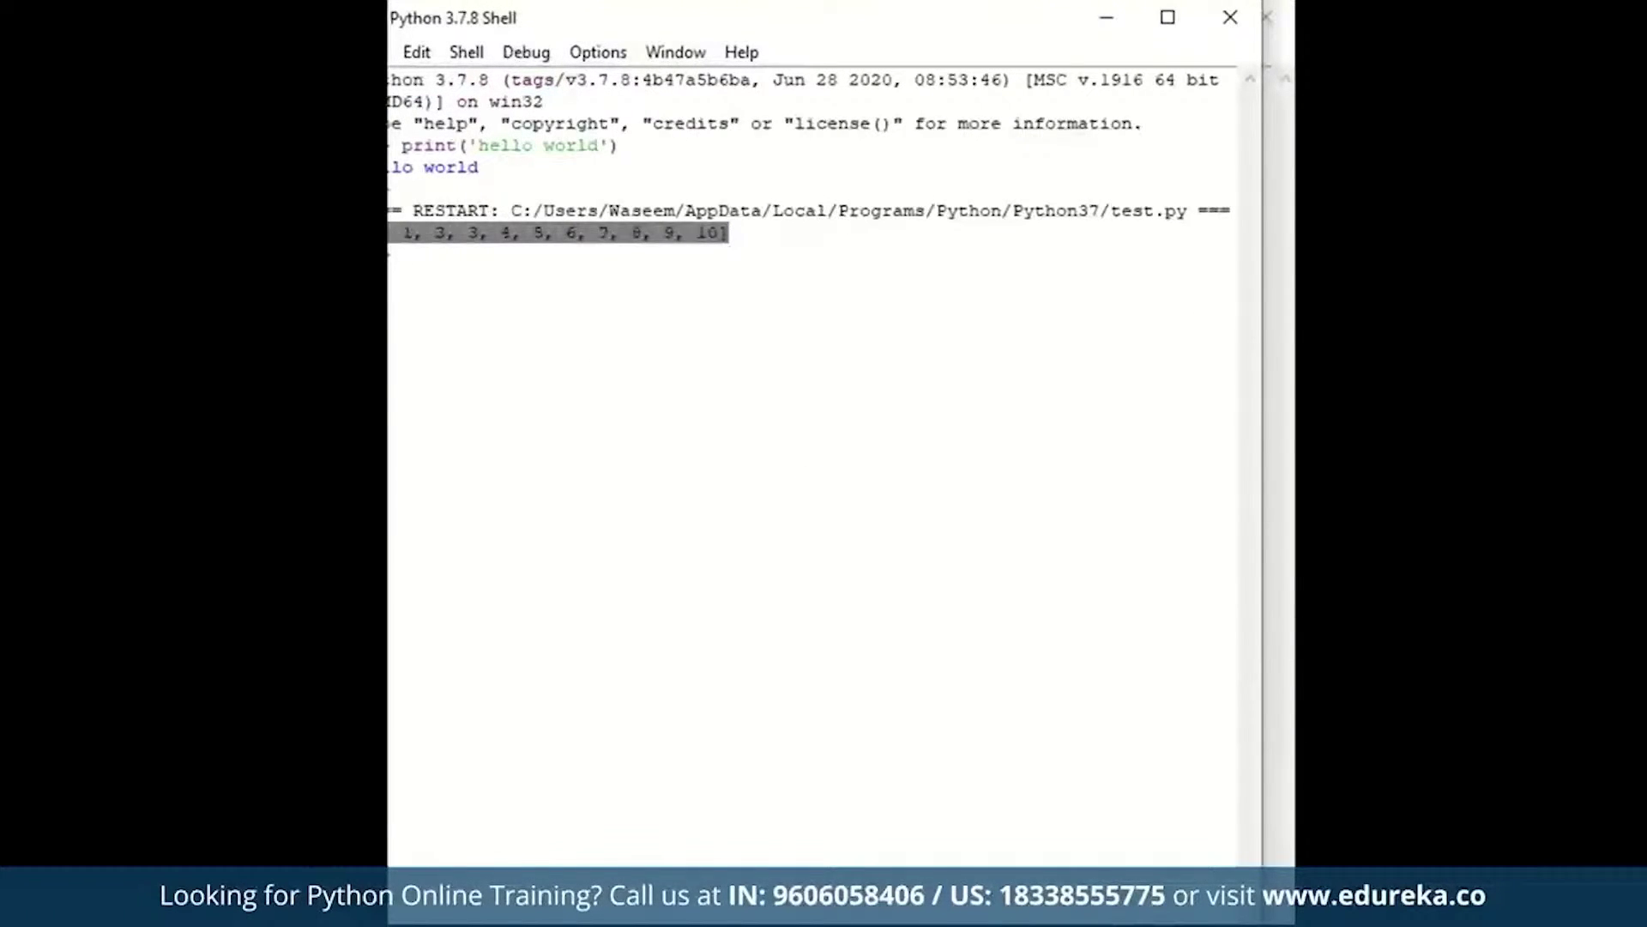
click(668, 364)
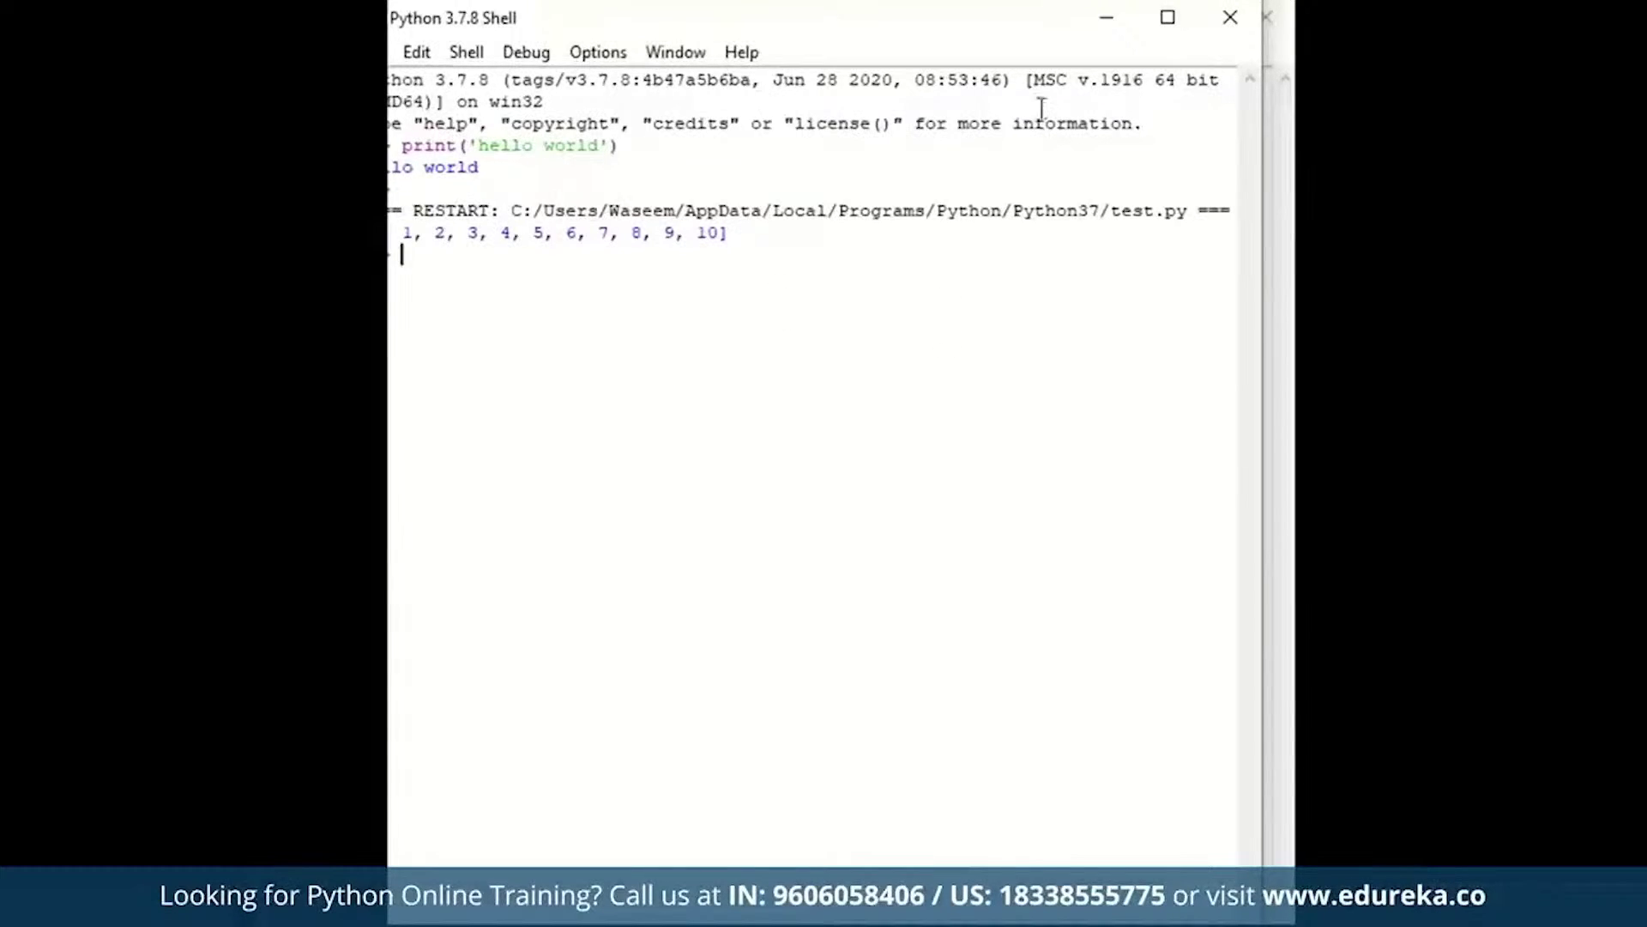
Close the Python Shell to return to the test.py editor
click(1231, 17)
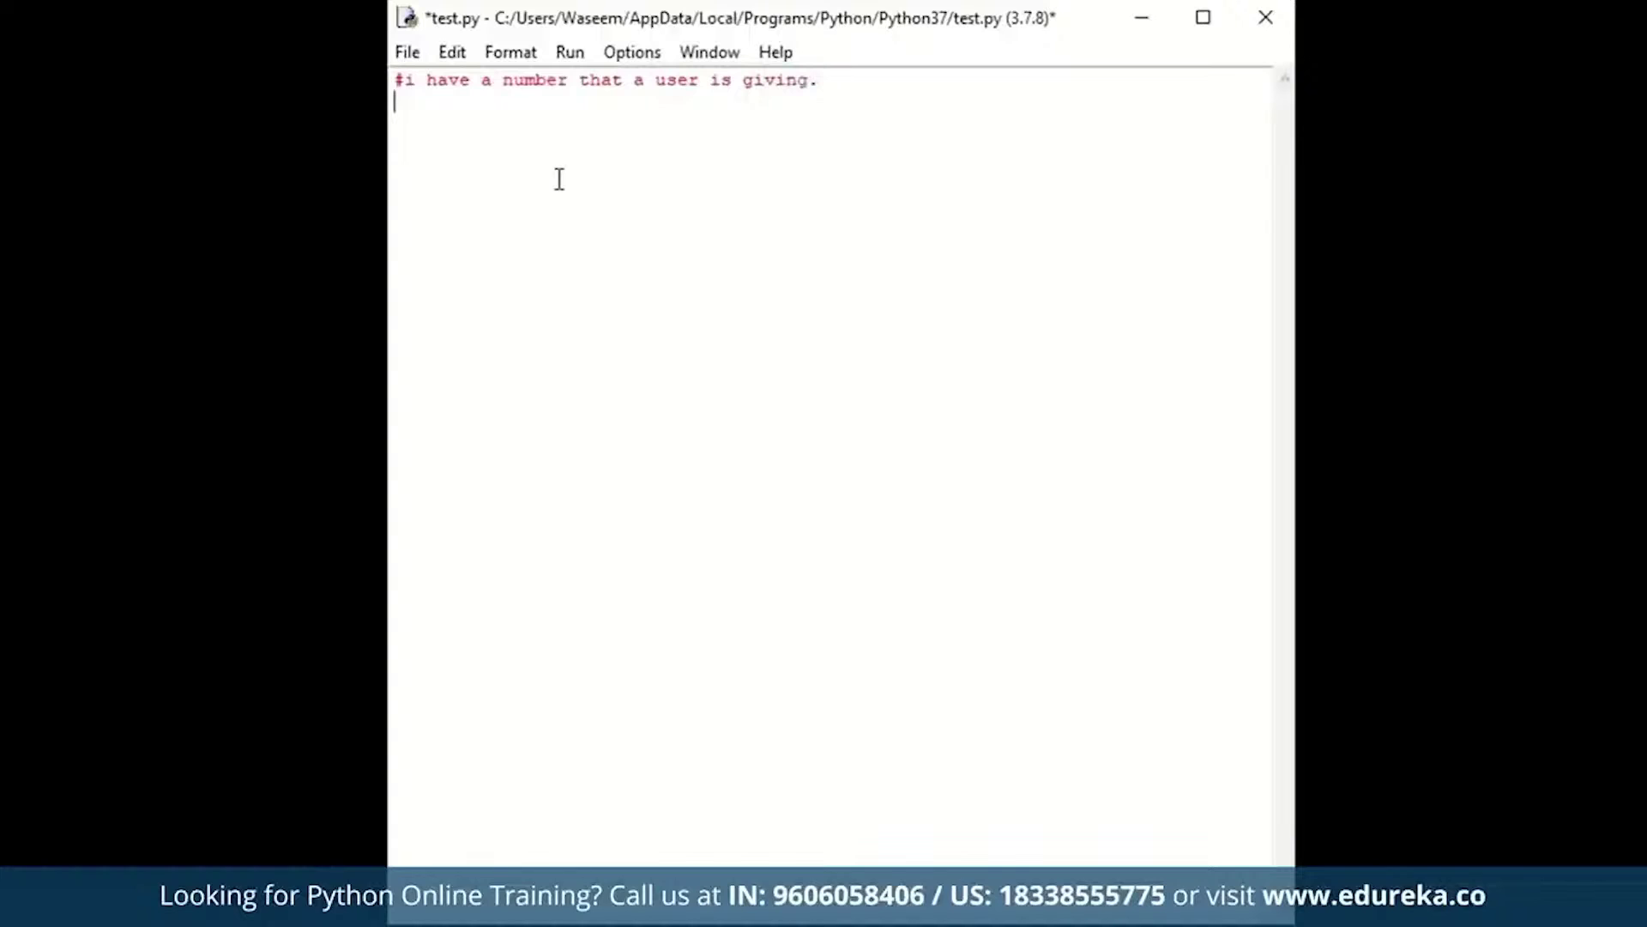
text(#now the )
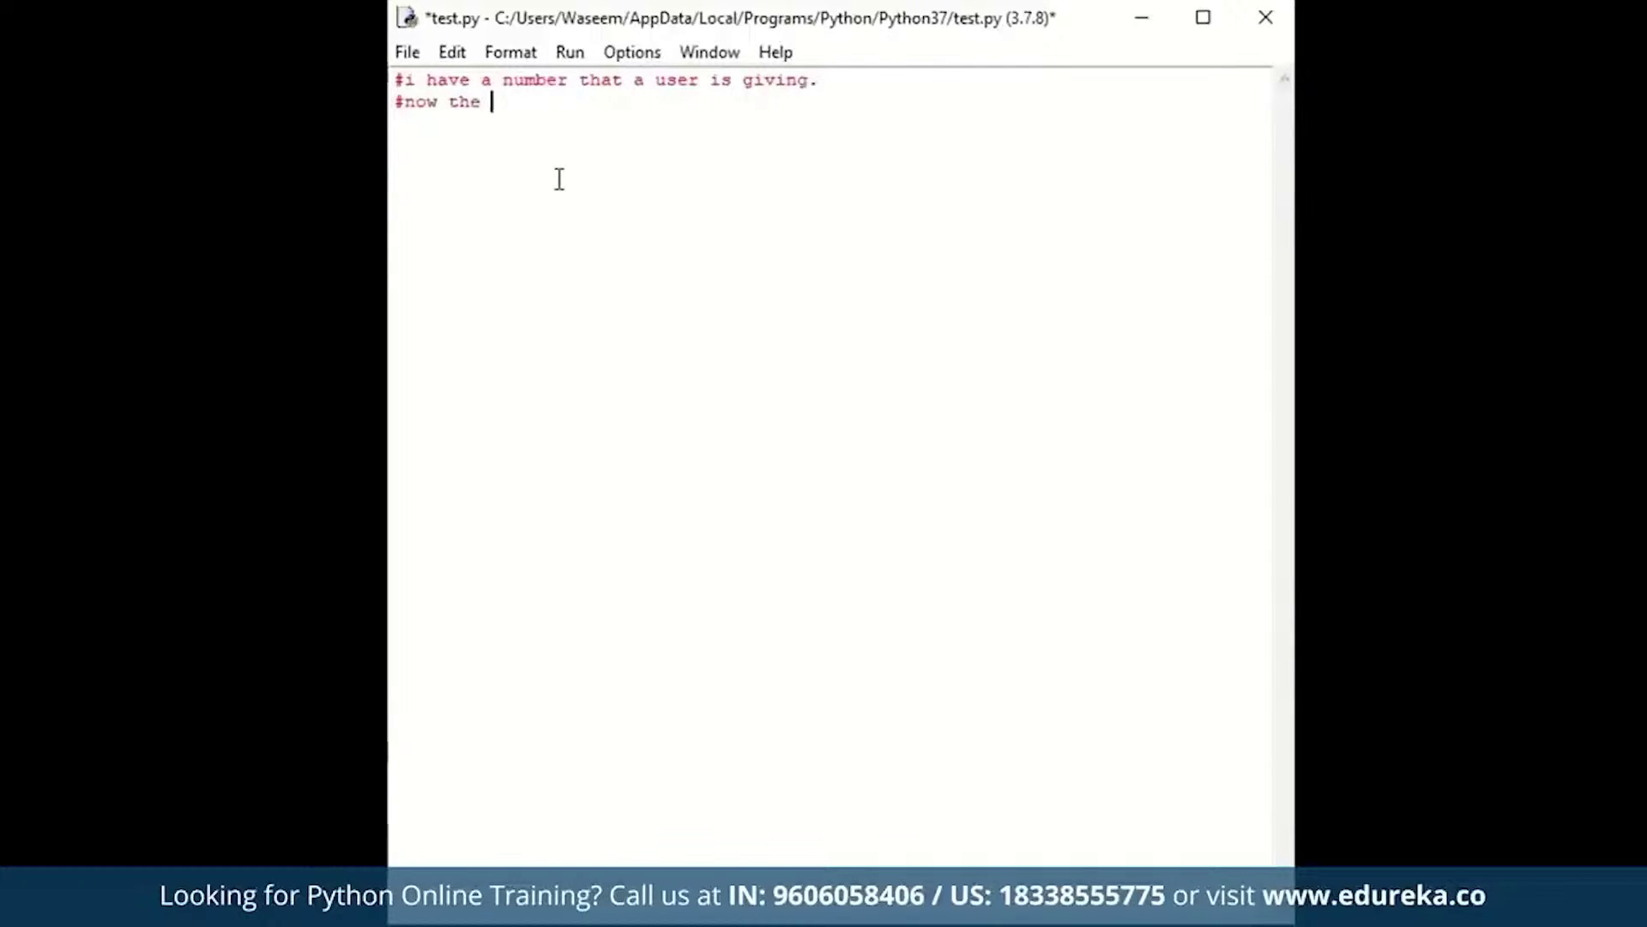
text(program will decide if is less than 10, )
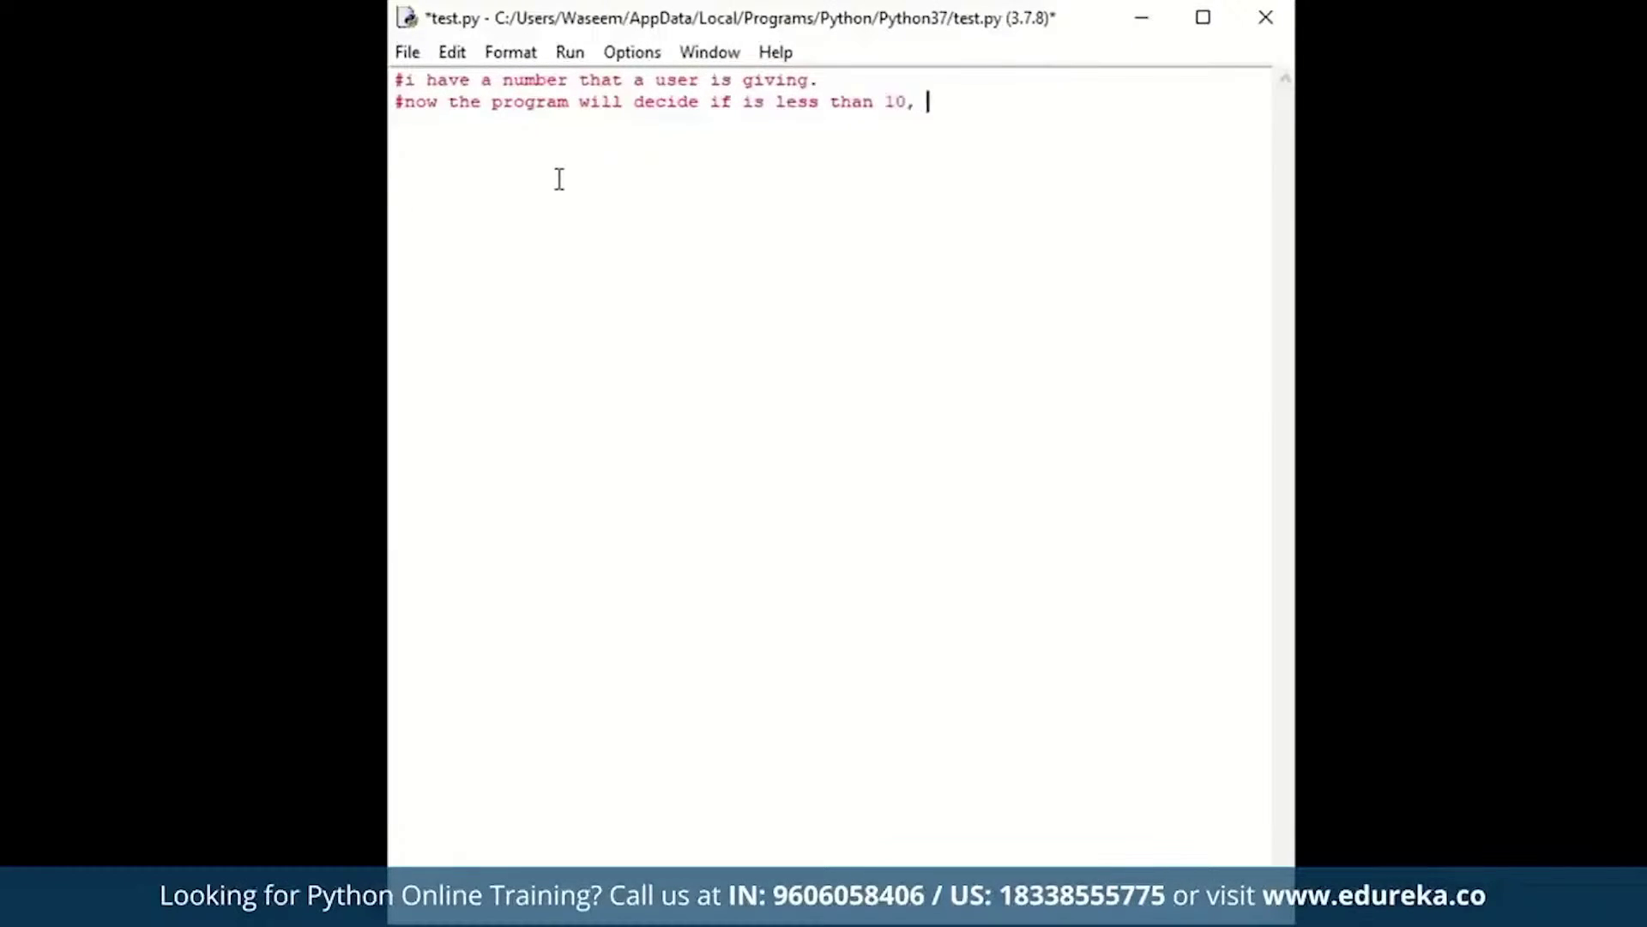
text(greater than 10 or e)
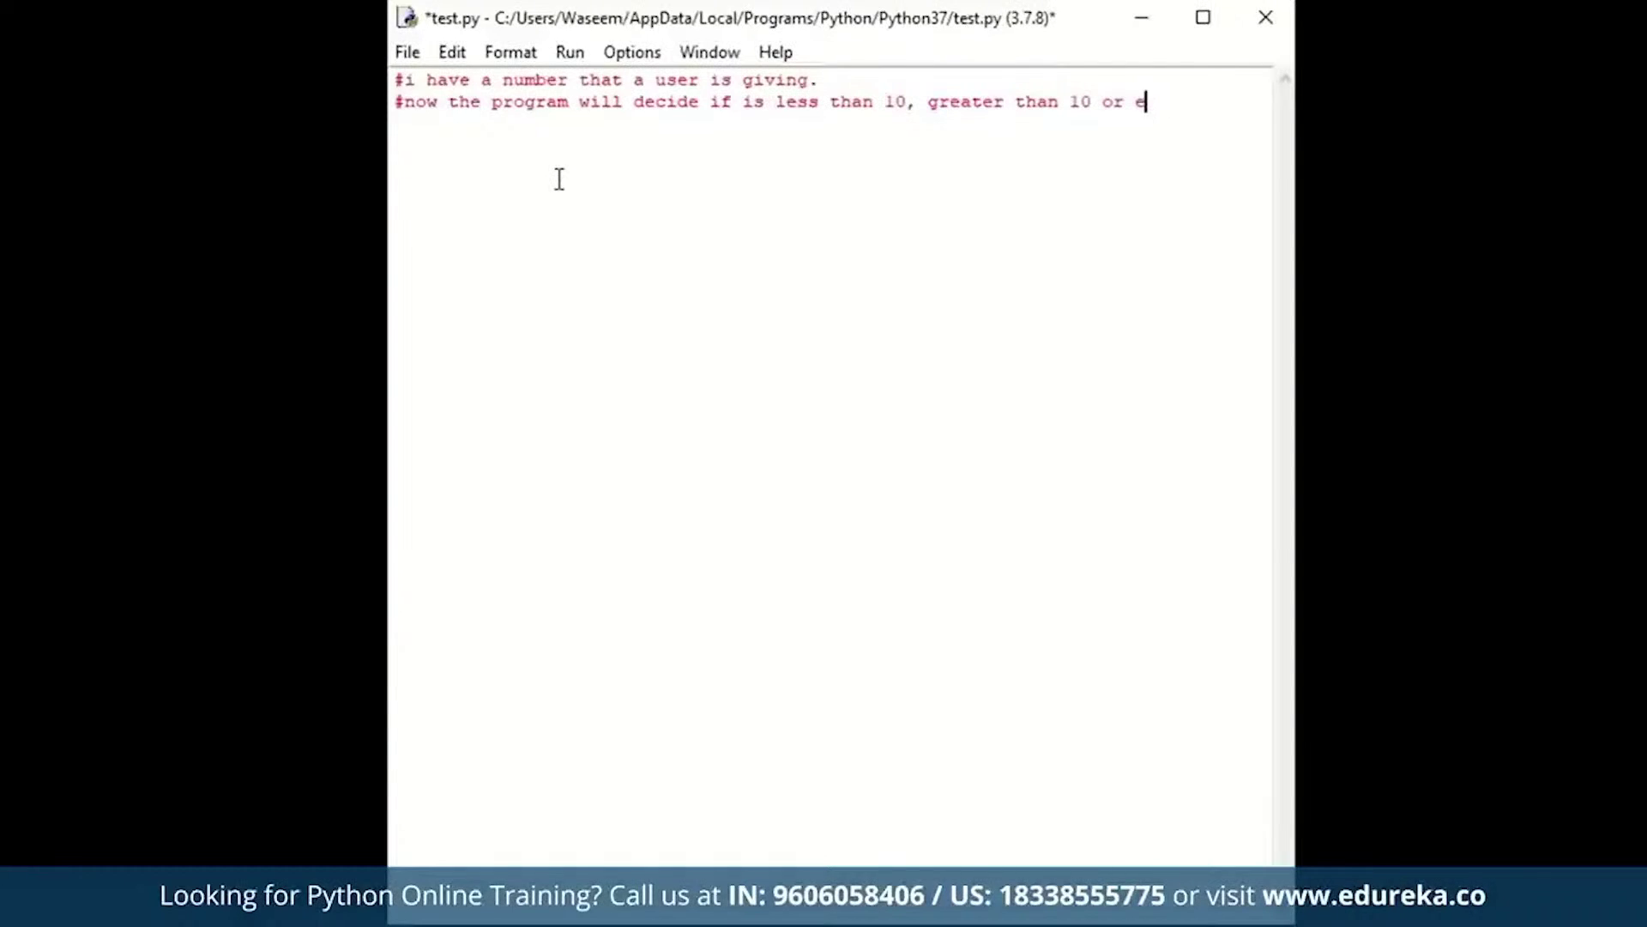
text(qual to 10.)
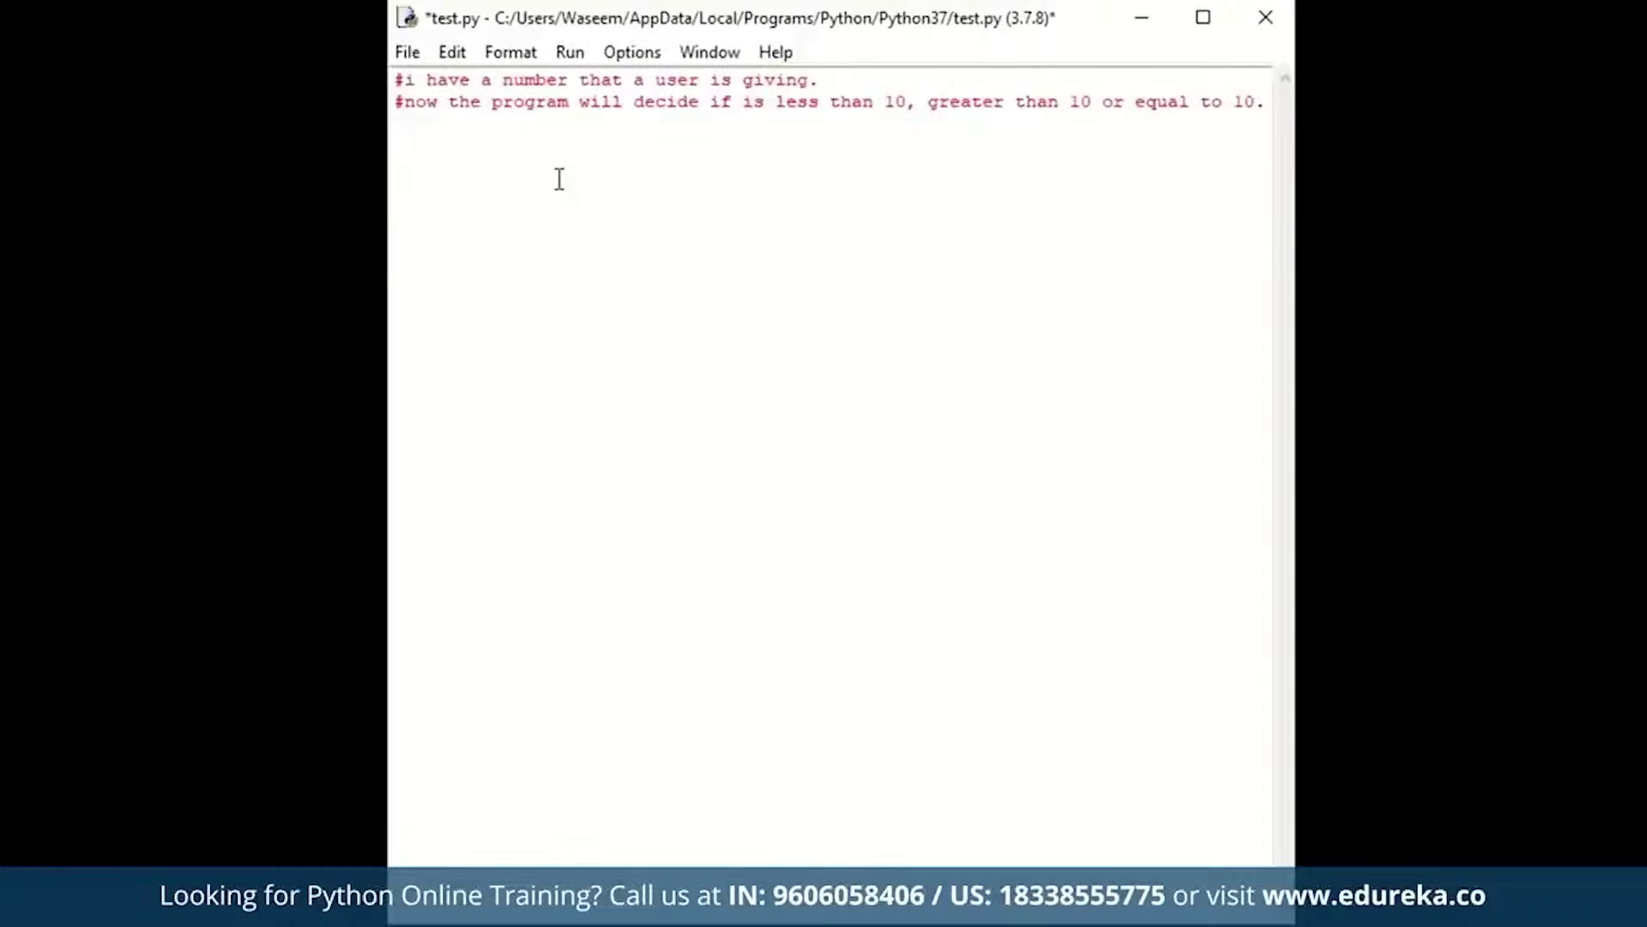
text(num = int(input("en)
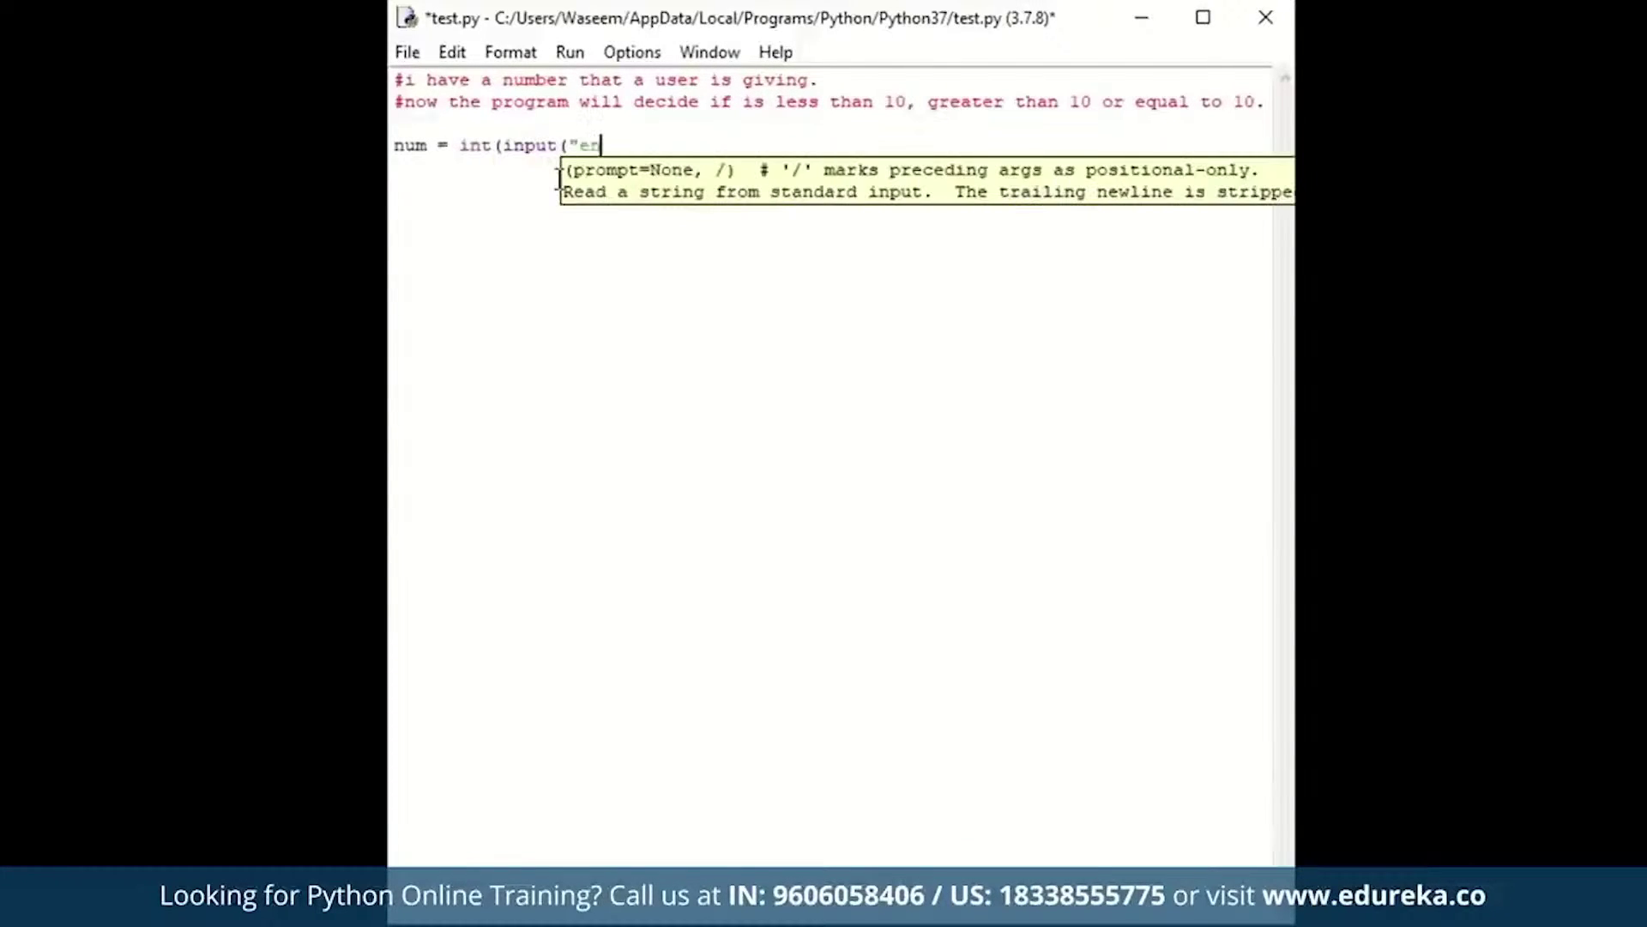
text(ter a number")))
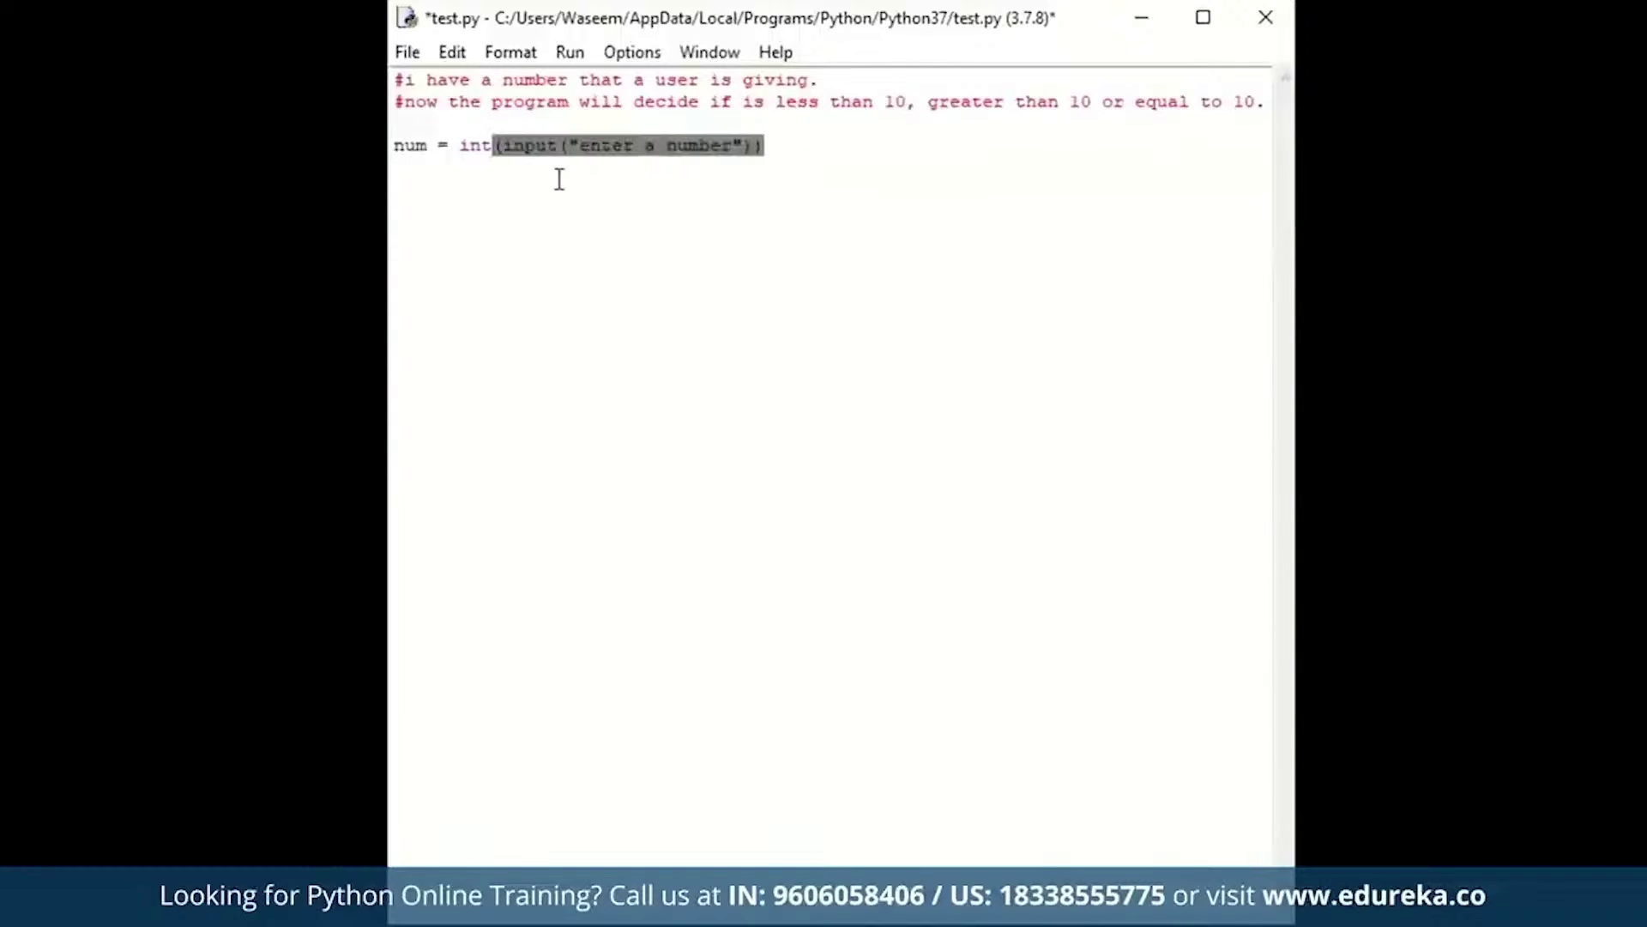
Write the int(input()) line, the if branch printing equal and the elif printing greater
key(Return)
key(Return)
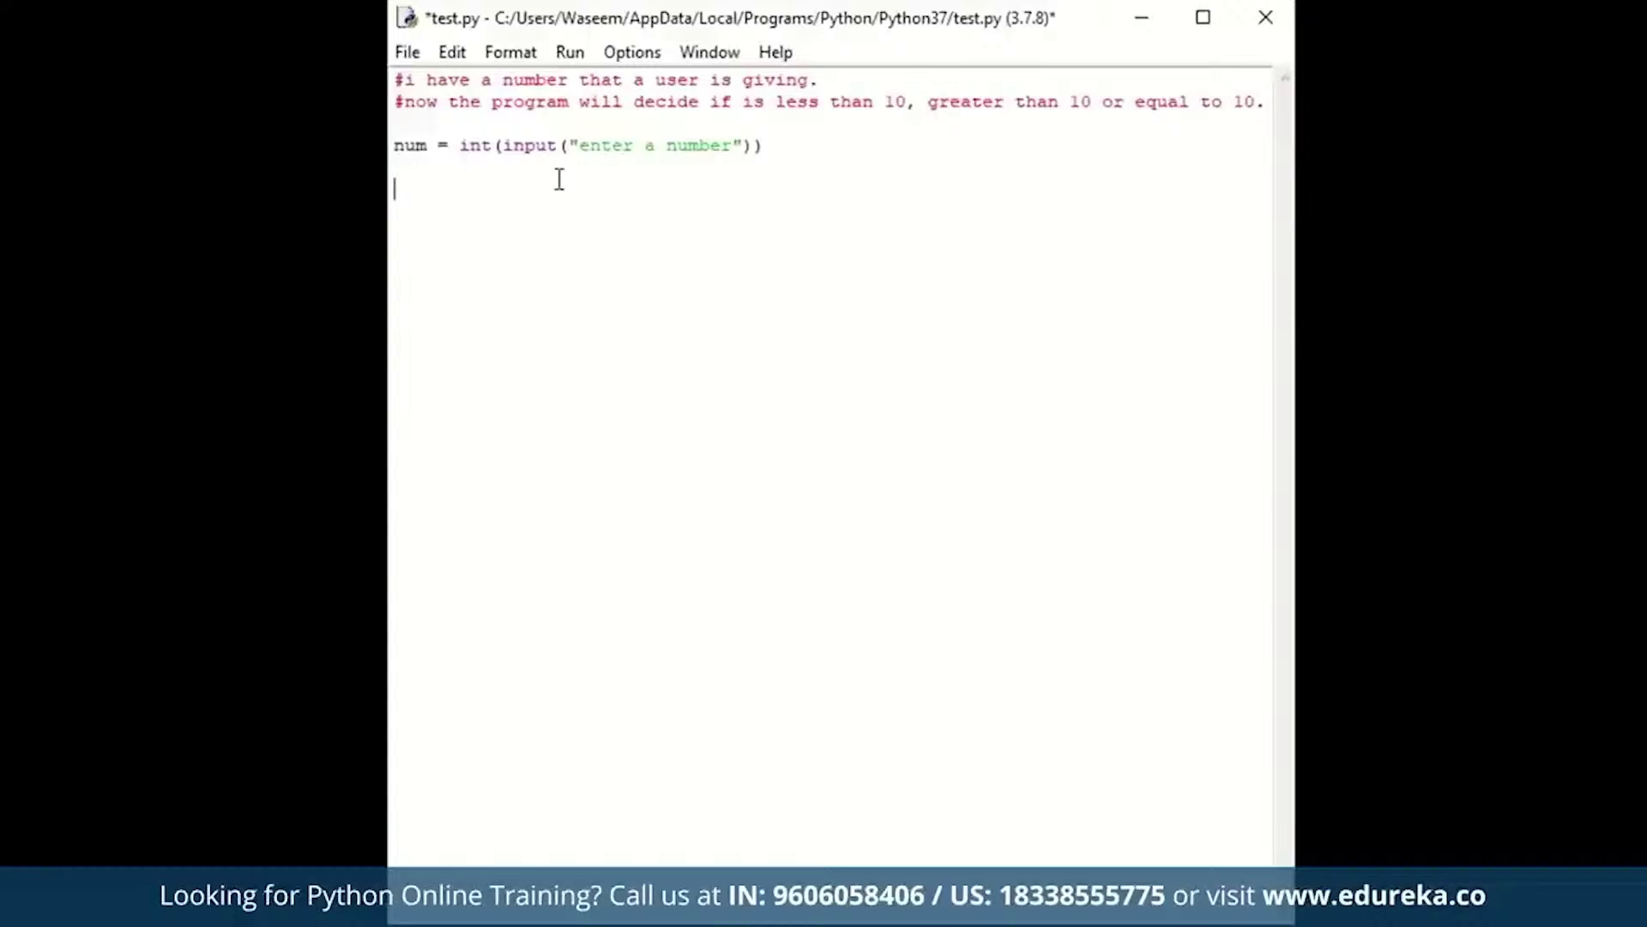
text(if )
text(num == 10:)
key(Return)
text(print("euq)
key(BackSpace)
key(BackSpace)
key(BackSpace)
text(equal"))
key(Return)
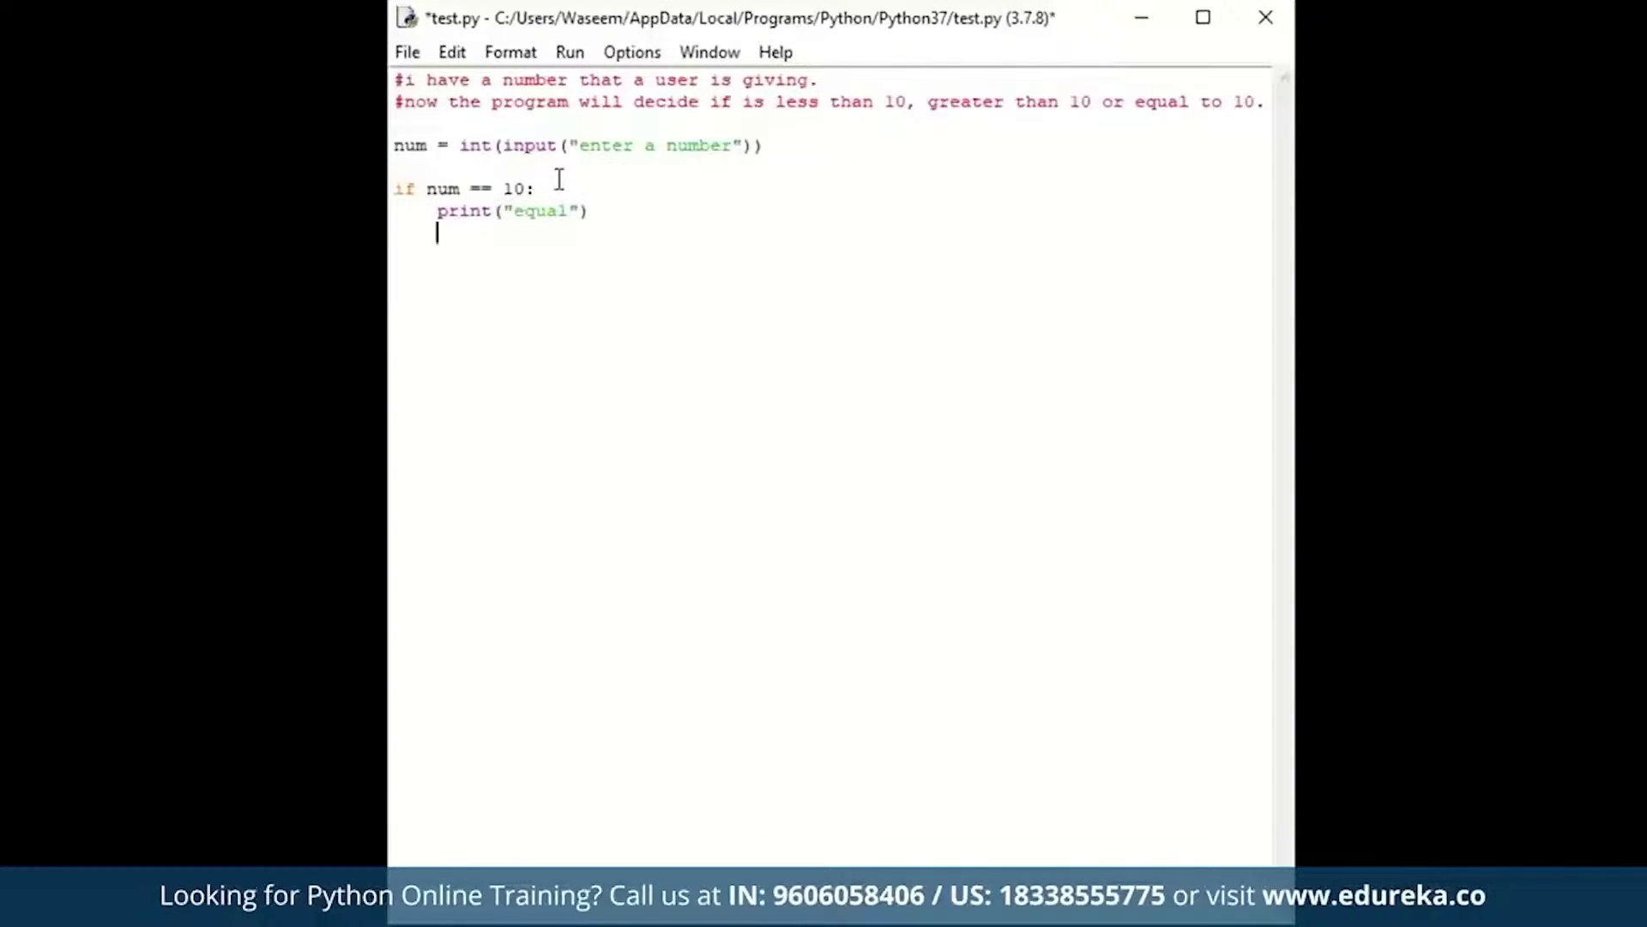
key(BackSpace)
text(elif num )
text(> 10:)
key(Return)
text(p)
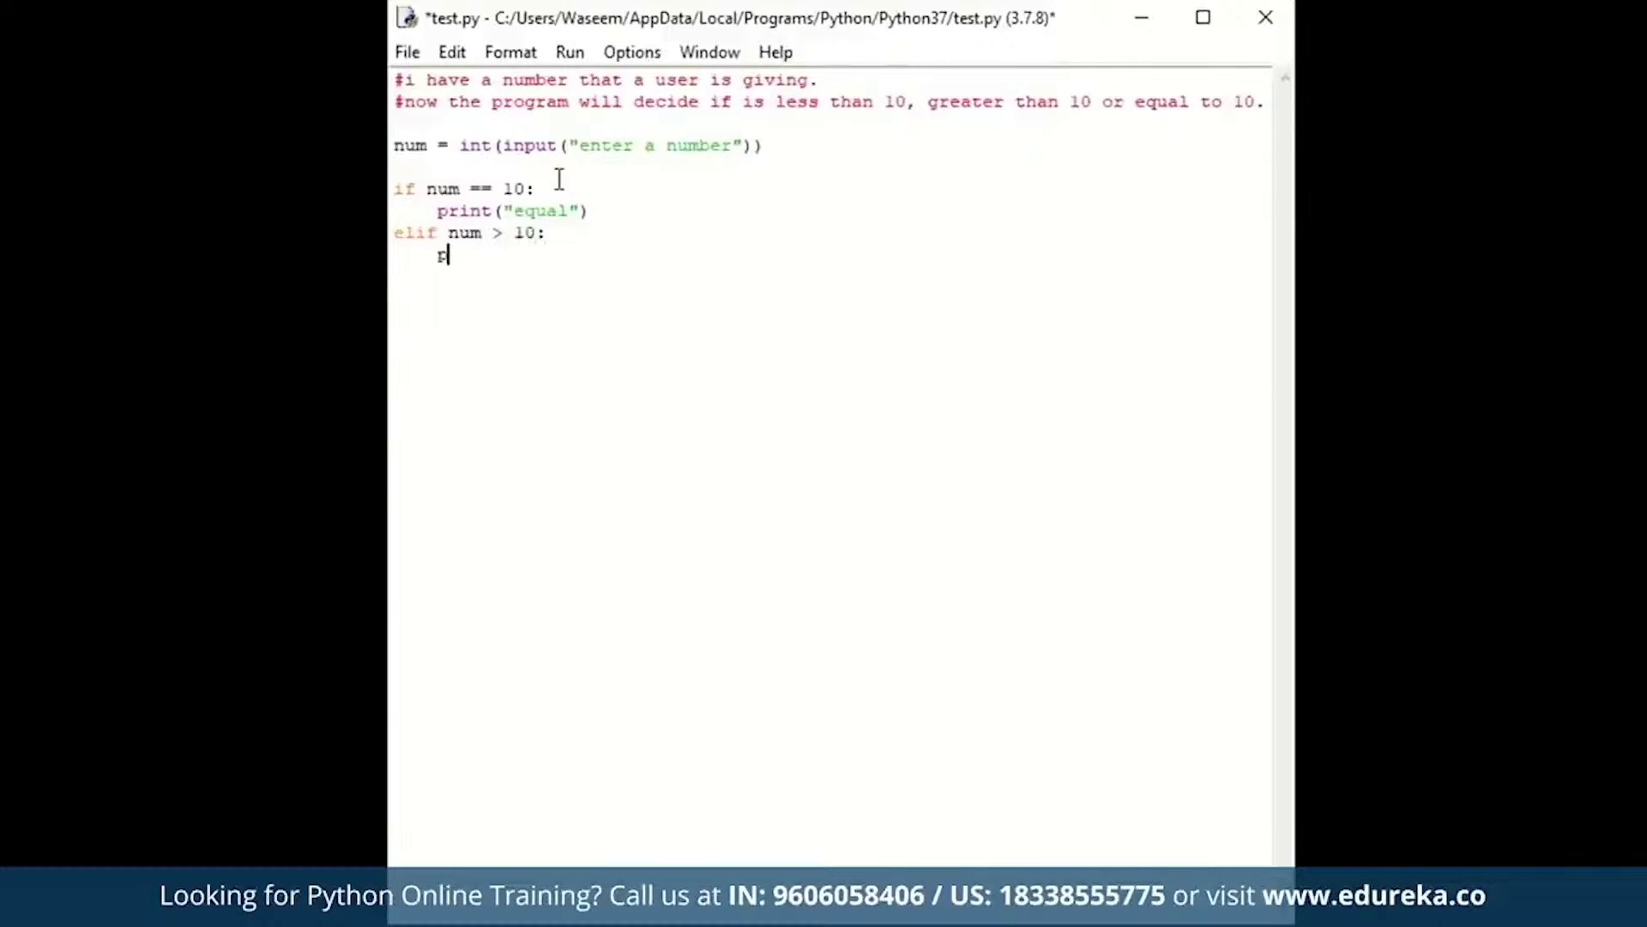
text(rint("greater)
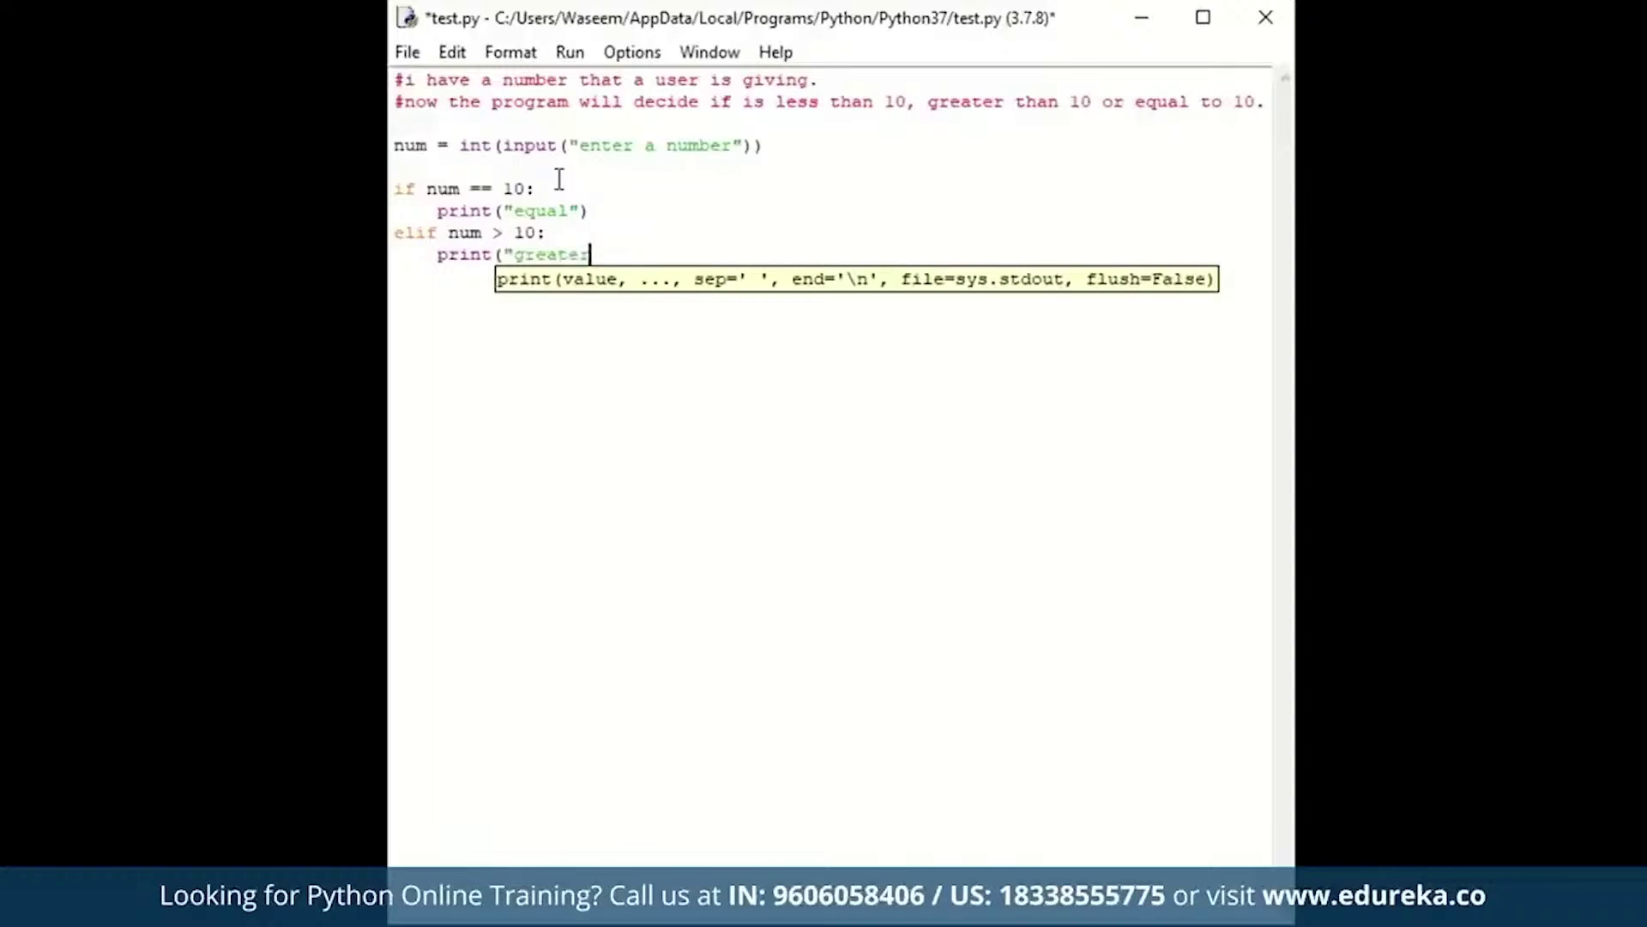
text("))
key(Return)
text(elif num)
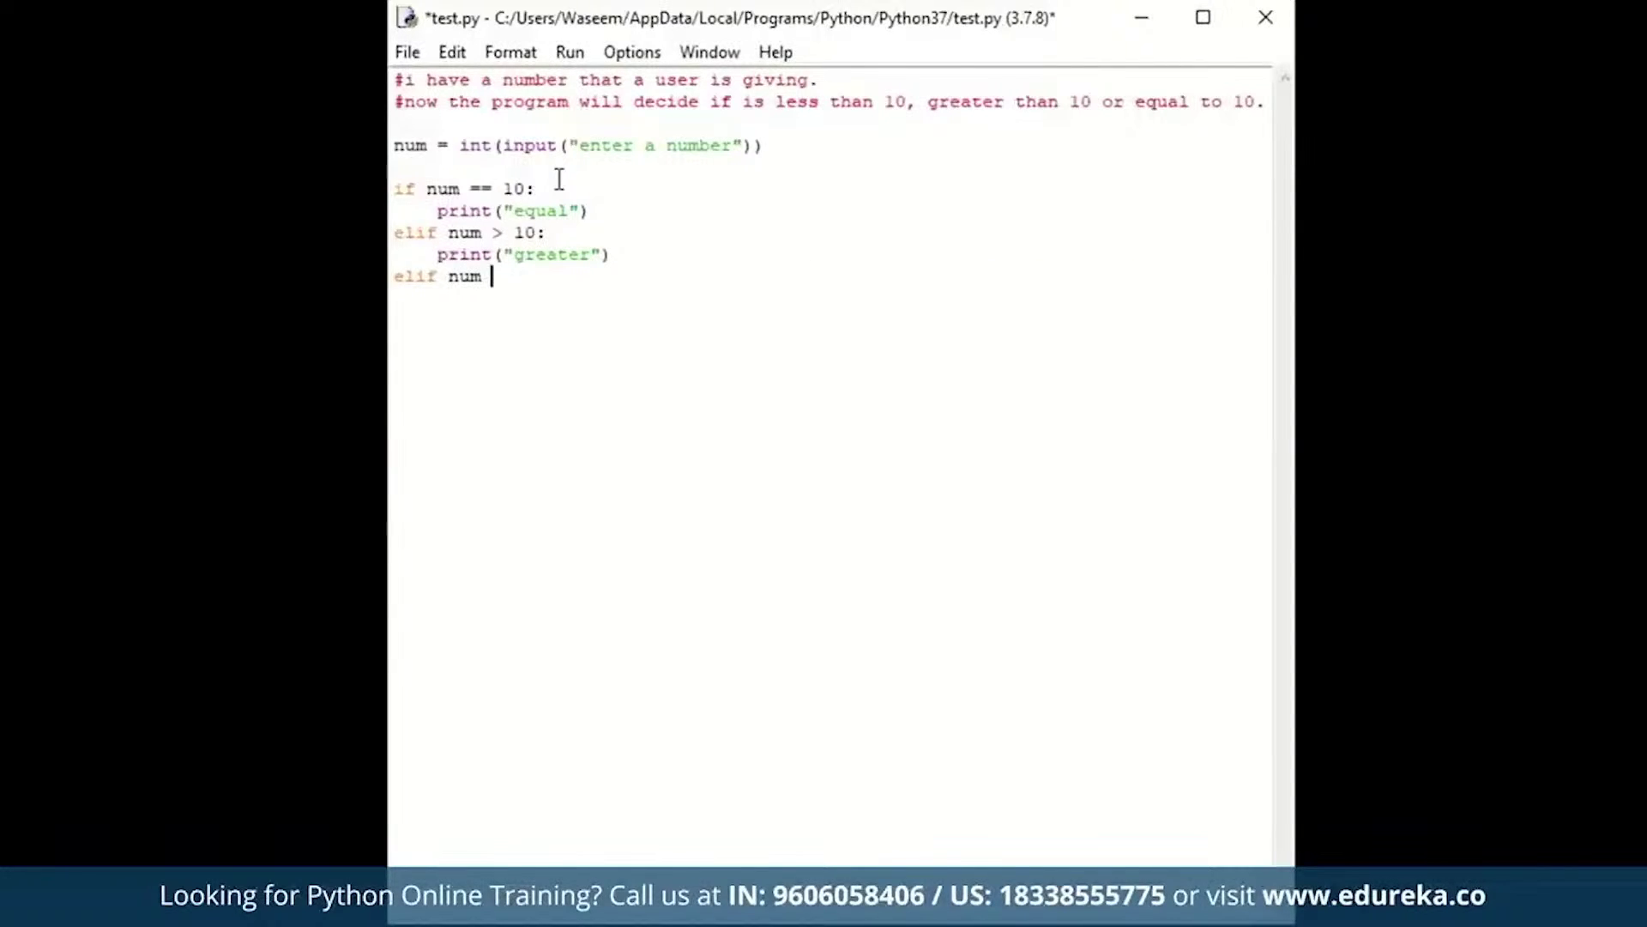
text( < 10:)
Add the elif printing less than and the else printing unknown value, then save
key(Return)
text(print)
key(BackSpace)
key(BackSpace)
key(BackSpace)
key(BackSpace)
text(rint("less than"))
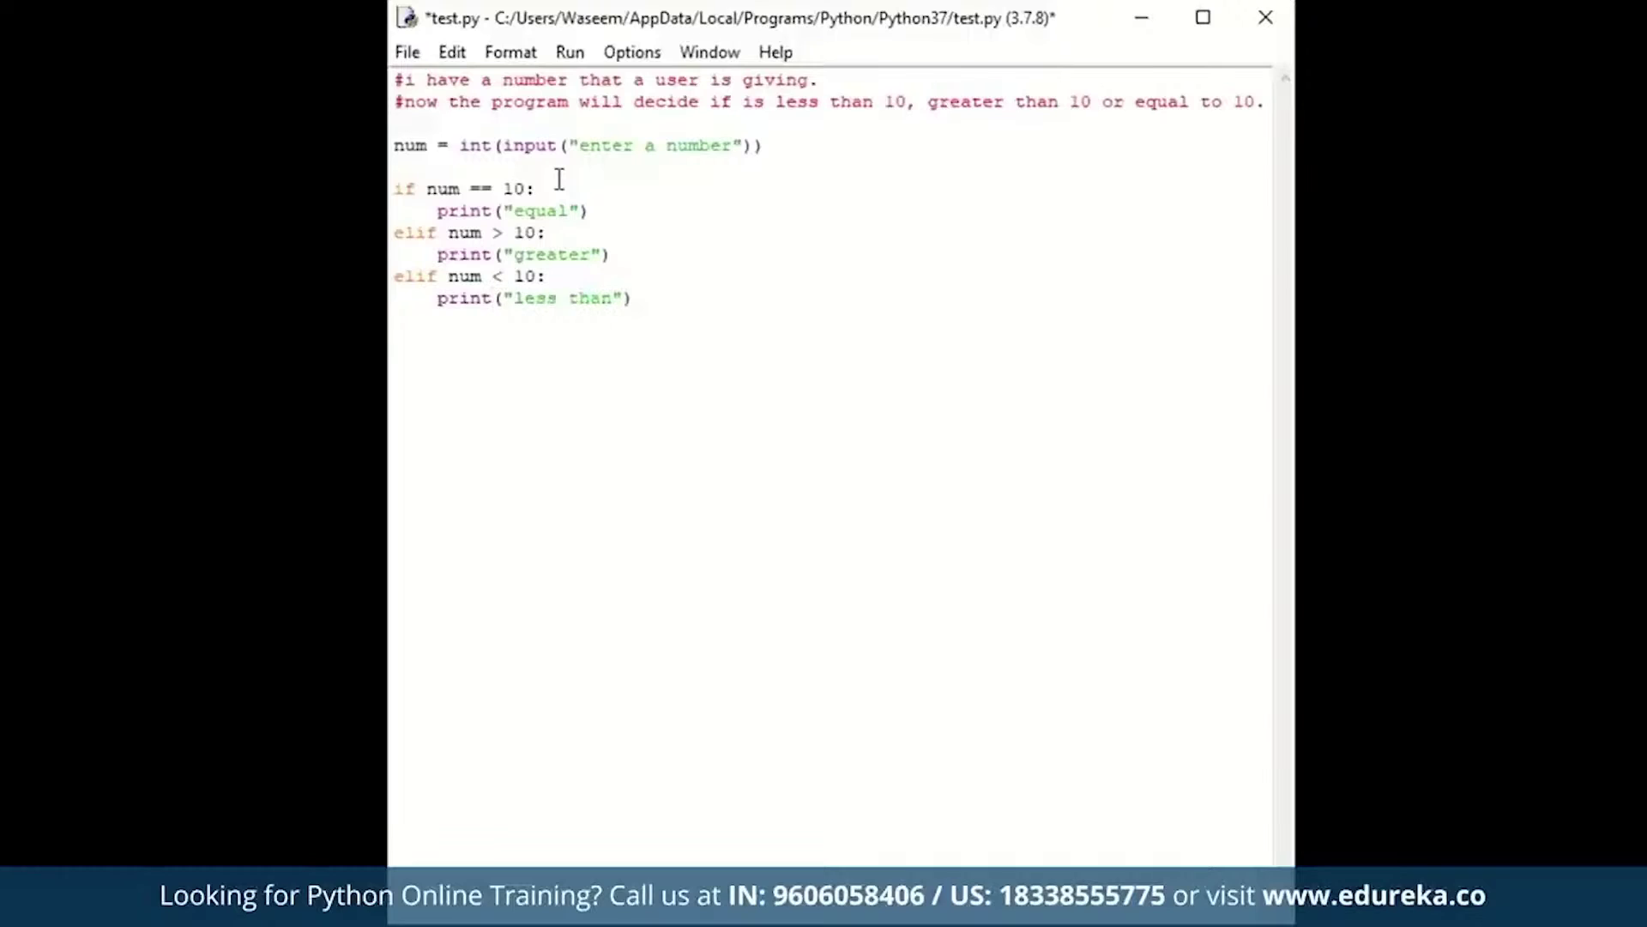
key(Return)
key(BackSpace)
text(else:     )
text(print("unknown value"))
key(ctrl+s)
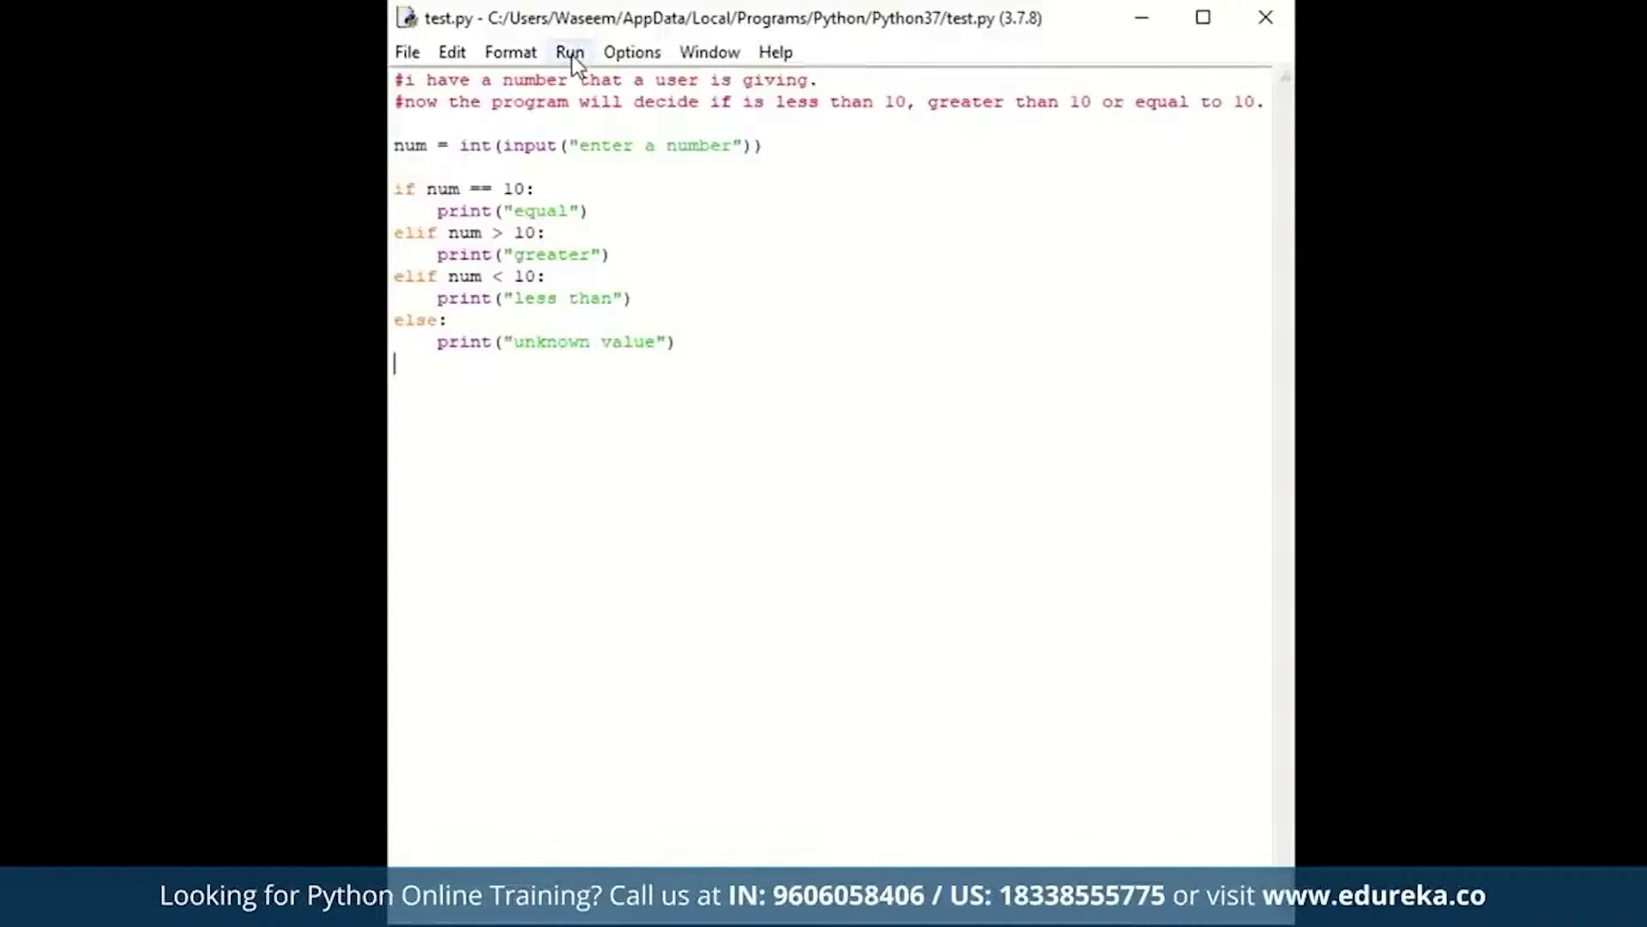
Run test.py with input 10, get equal, and close the shell
click(570, 54)
click(594, 81)
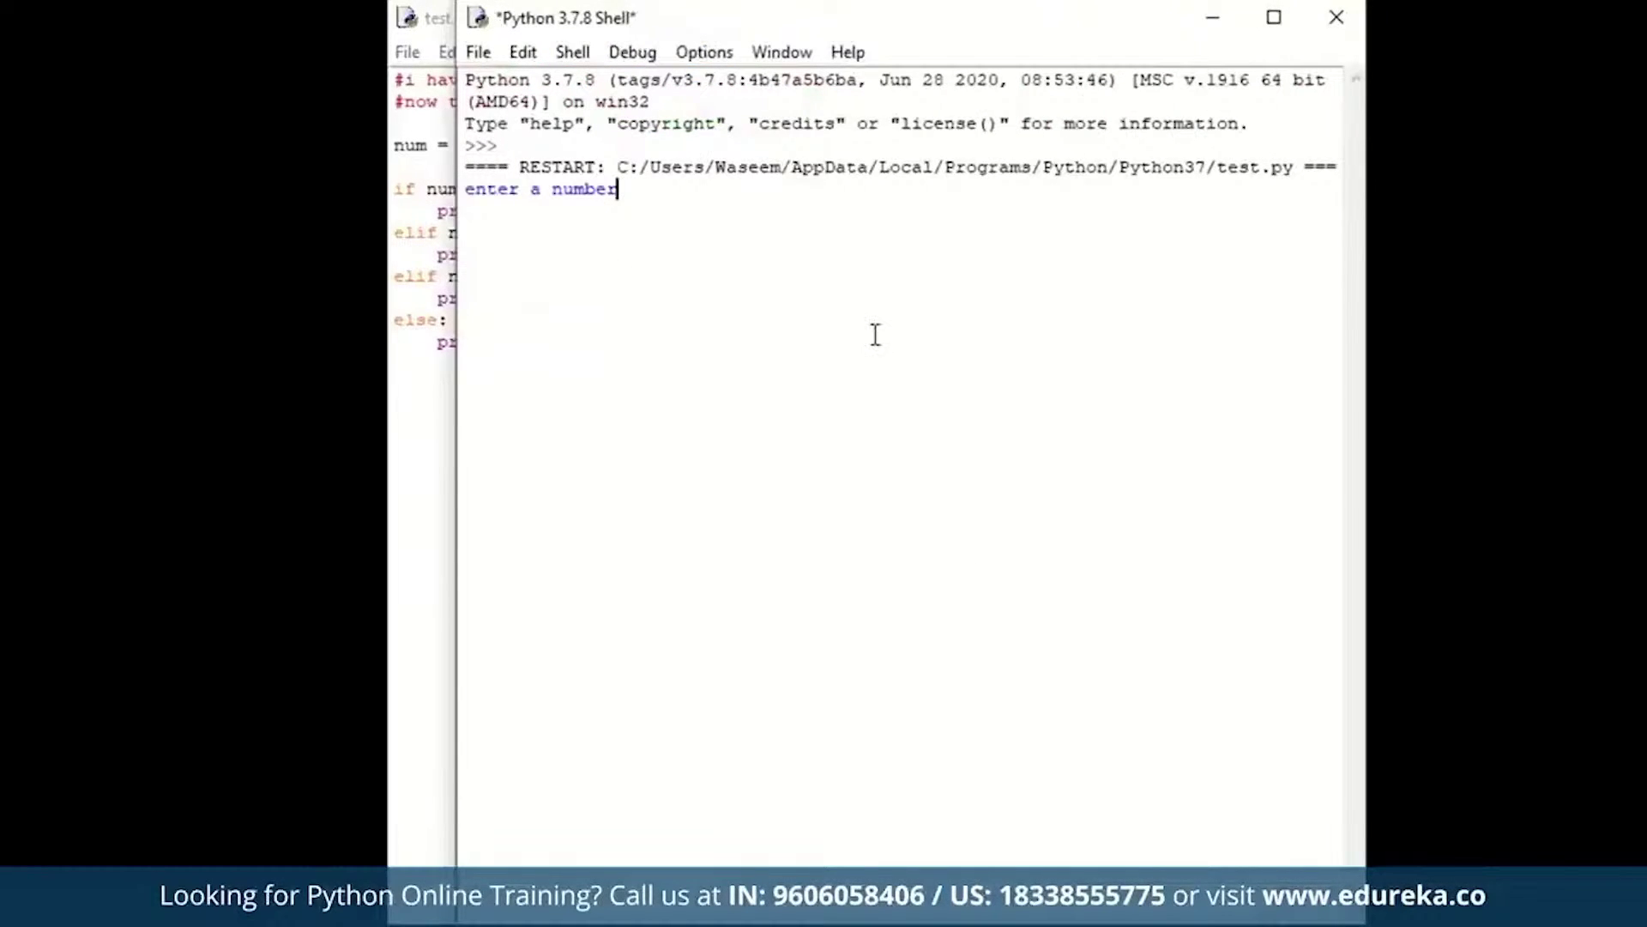
text(10)
key(Return)
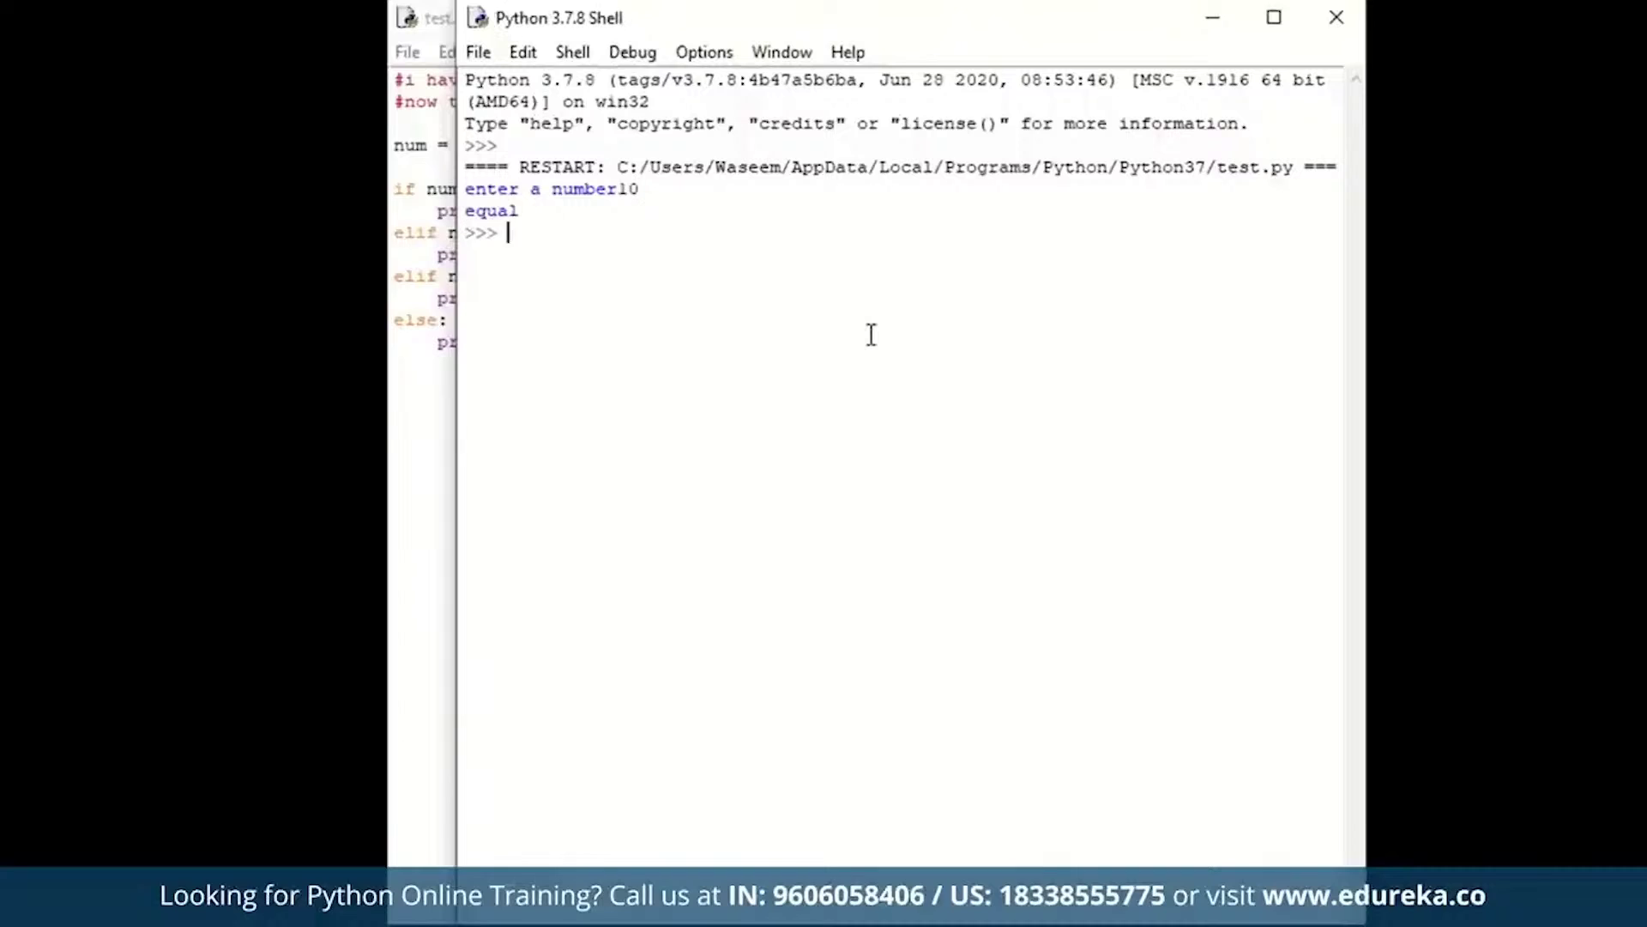
click(1333, 15)
Run test.py with input 15, get greater, and close the shell
click(570, 51)
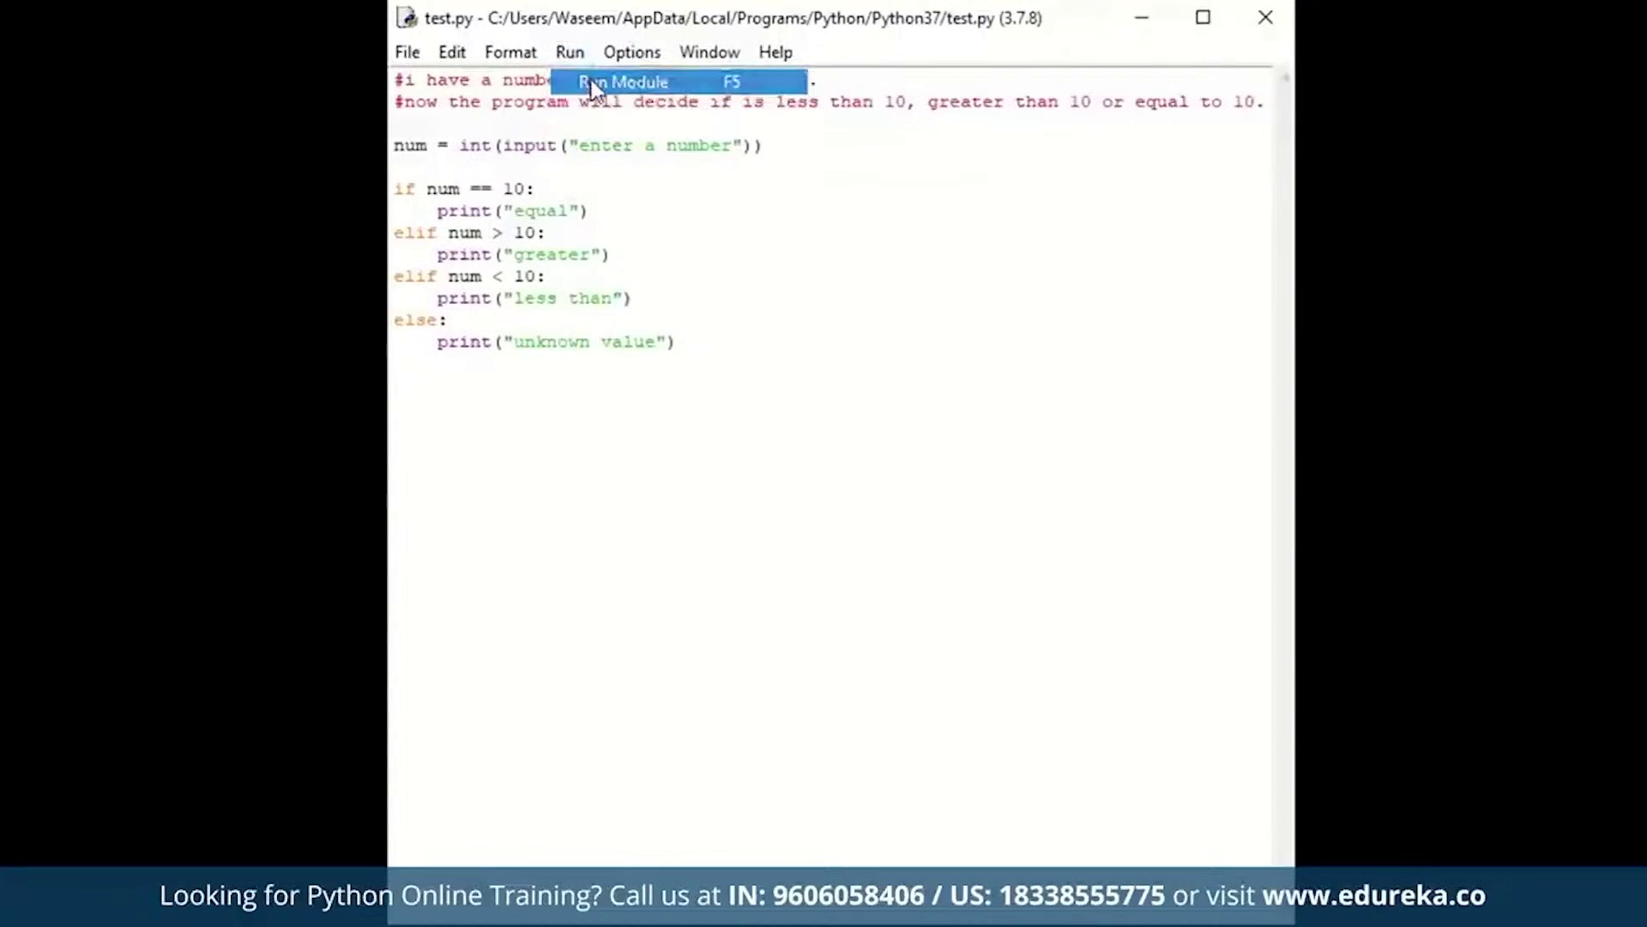
click(589, 77)
text(15)
key(Return)
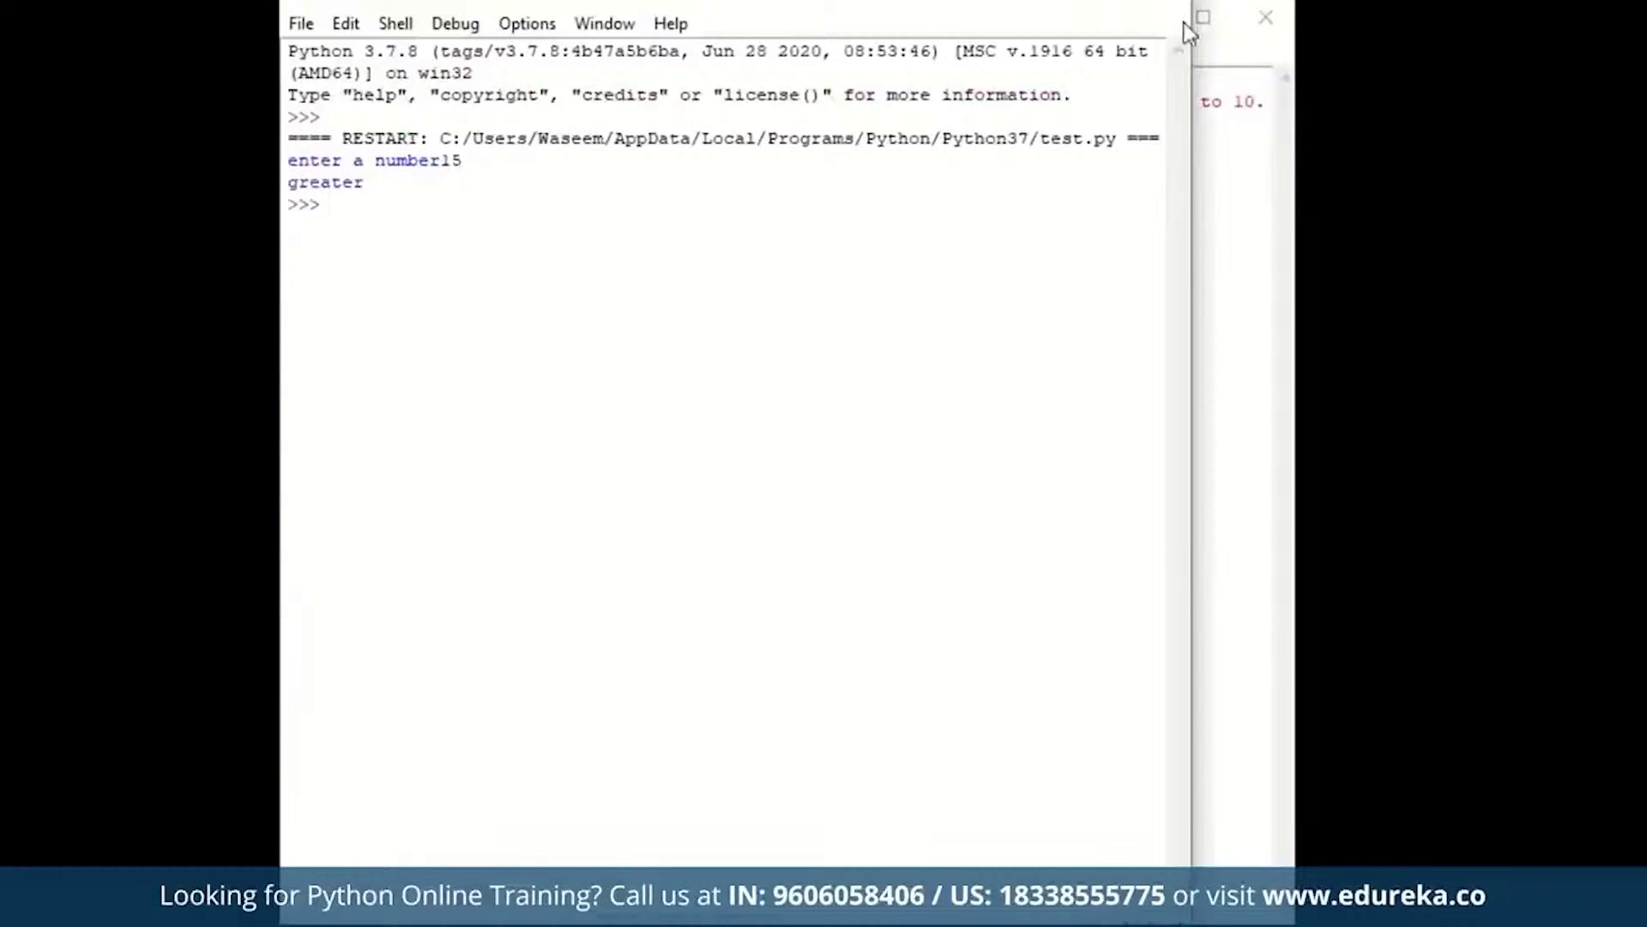
click(1122, 10)
Run test.py with input 5 and get less than
click(561, 54)
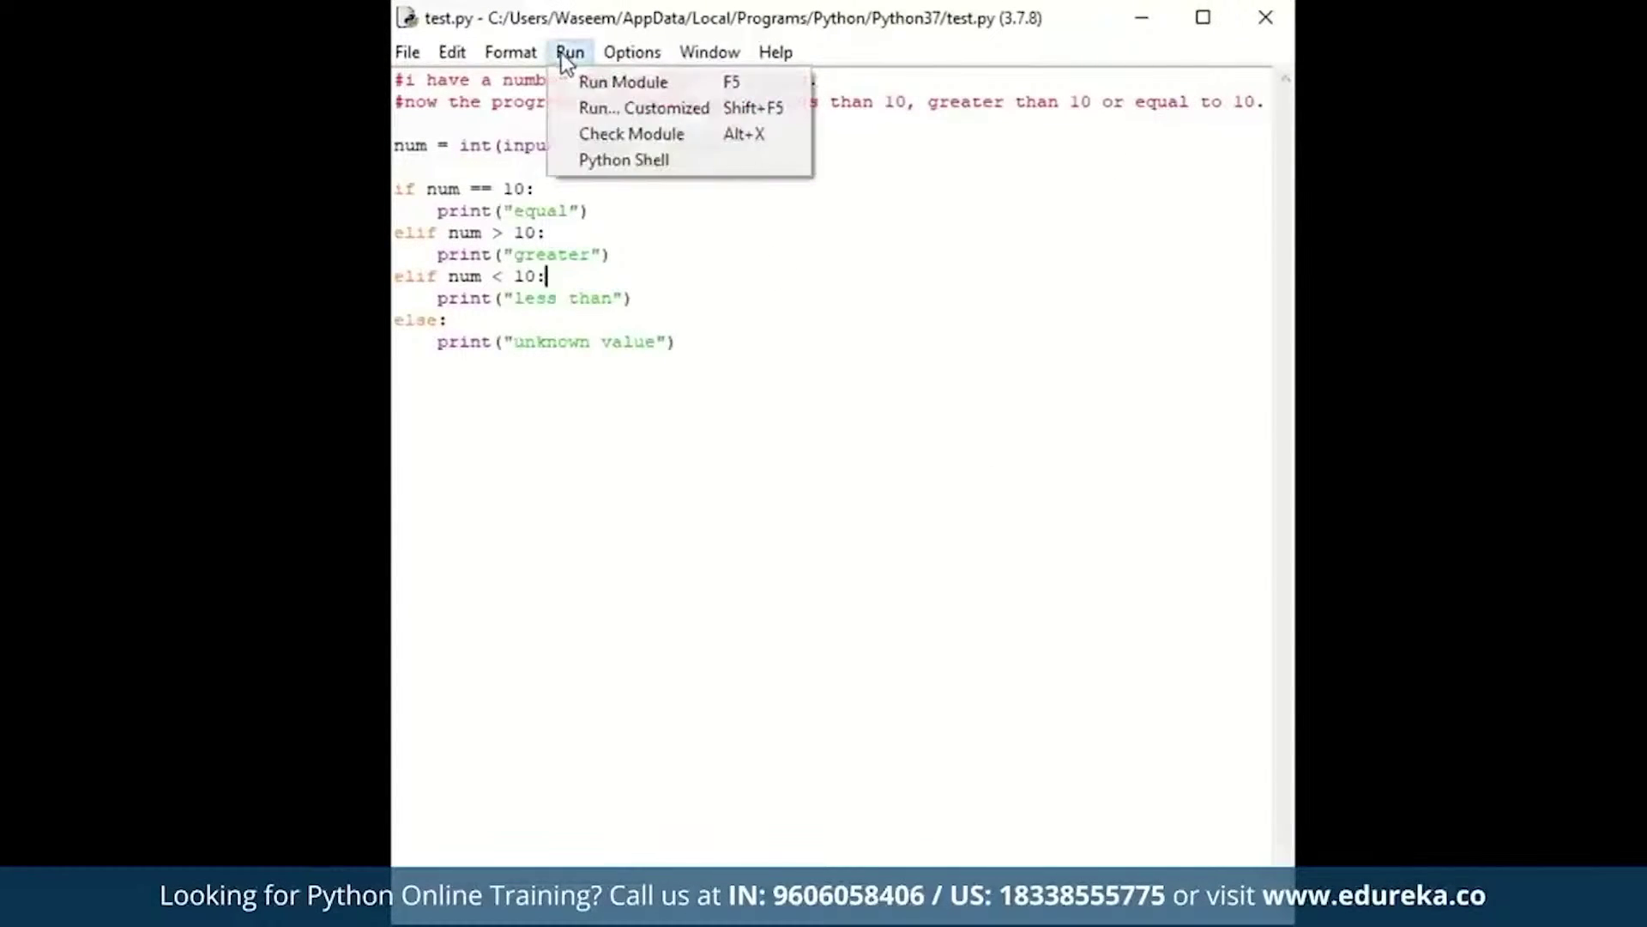
click(593, 80)
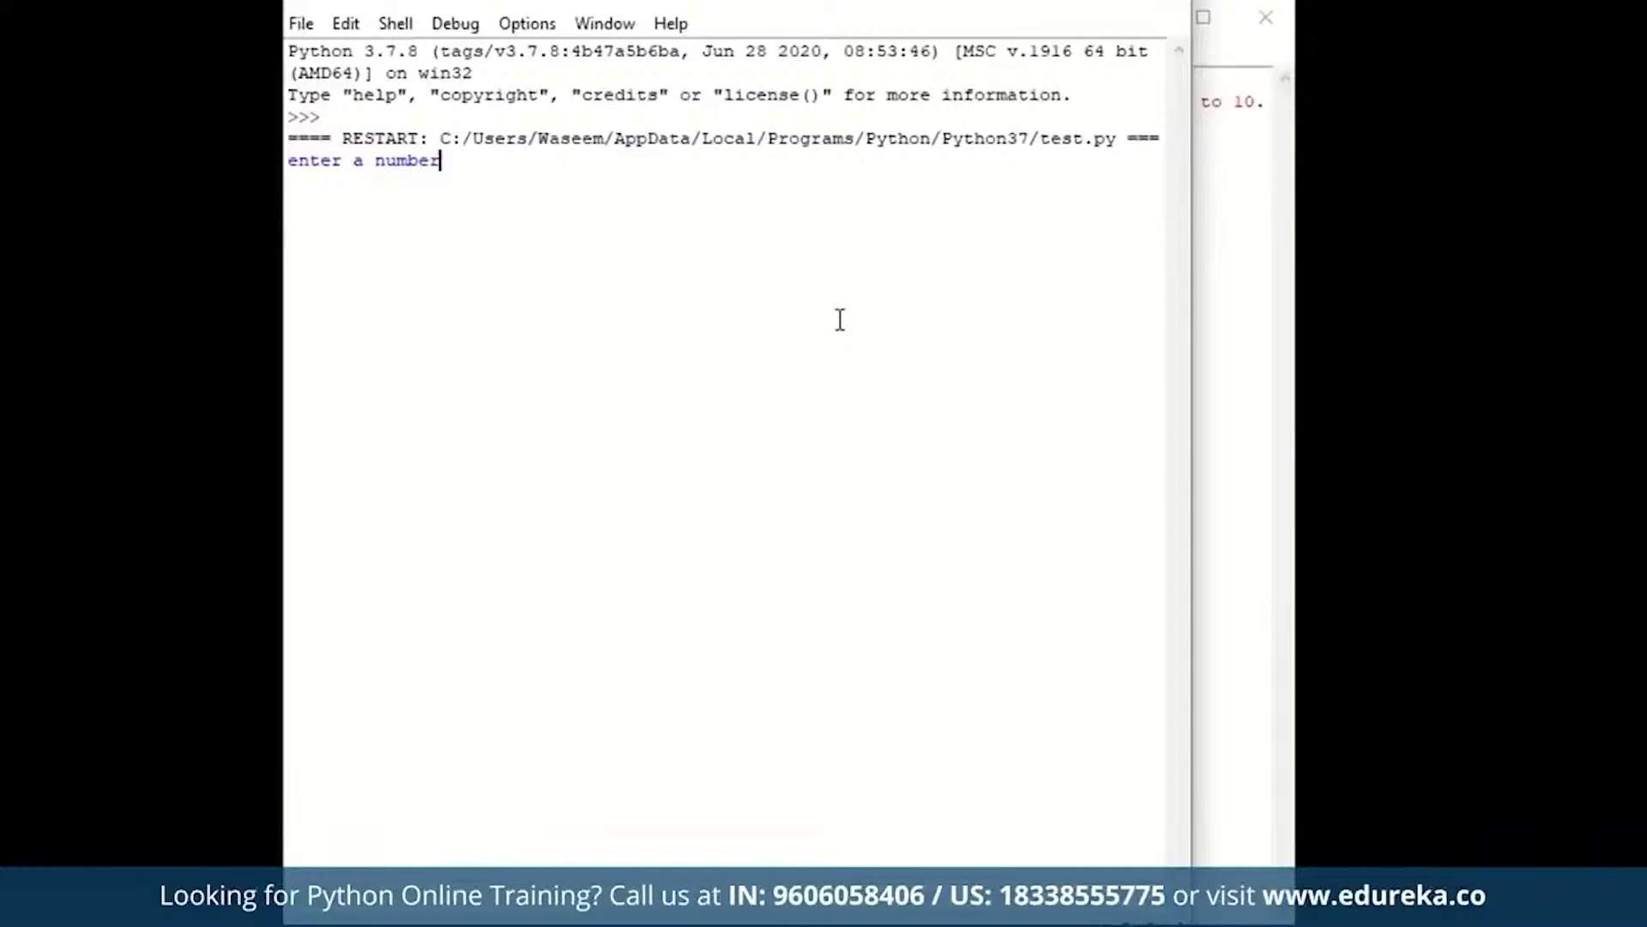
text(5)
key(Return)
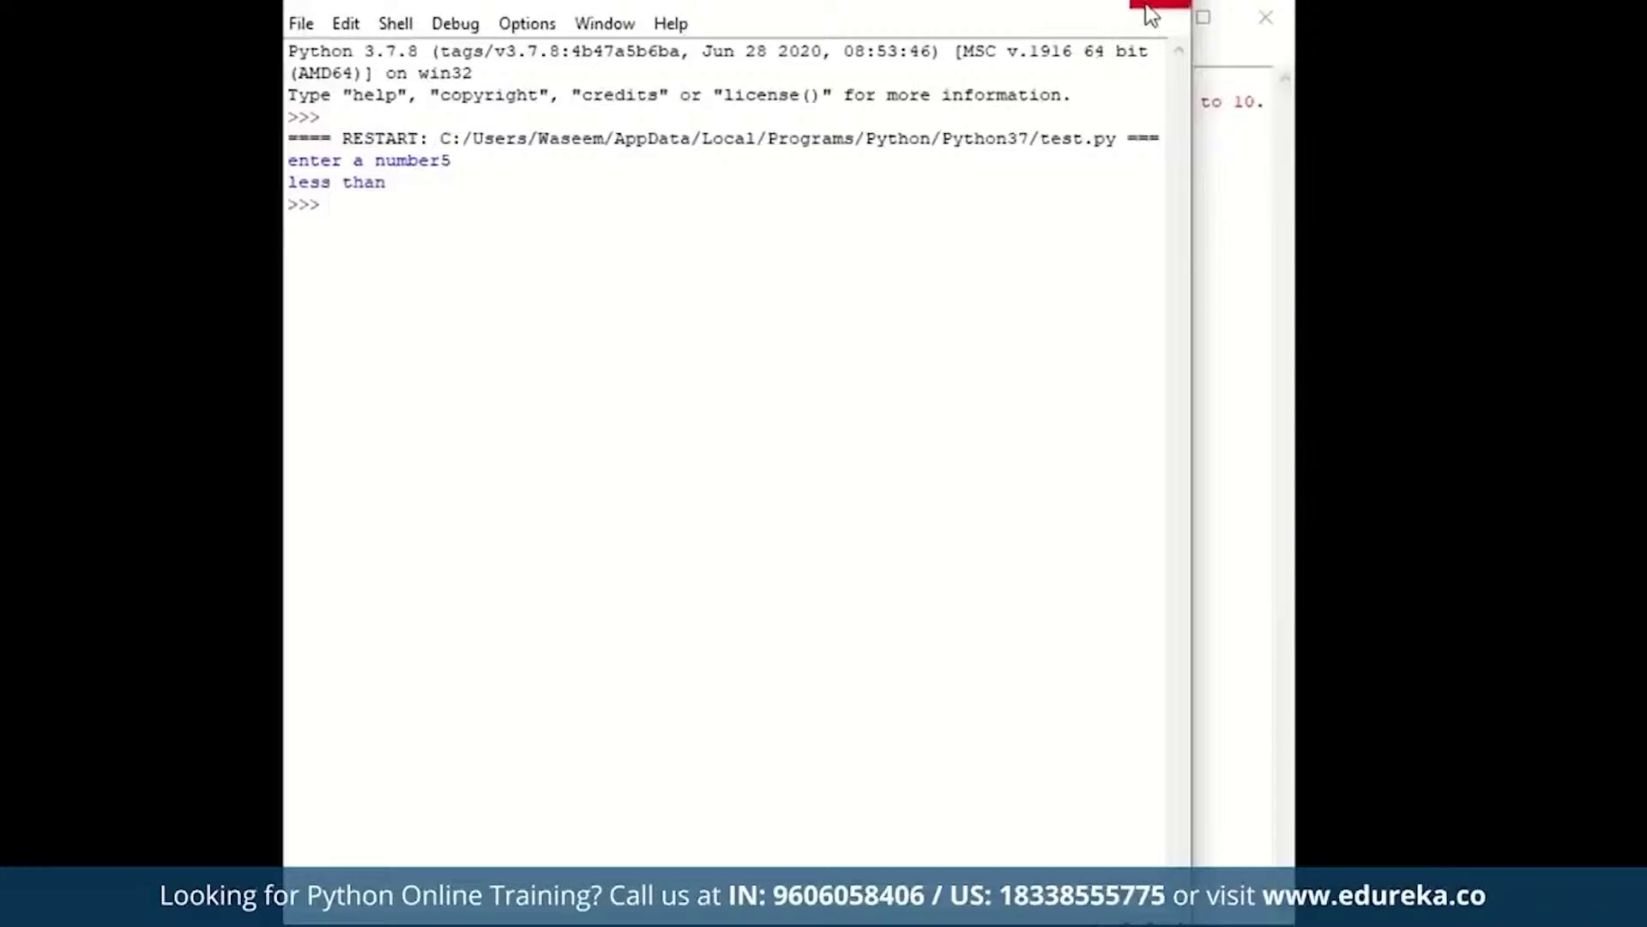
click(1151, 11)
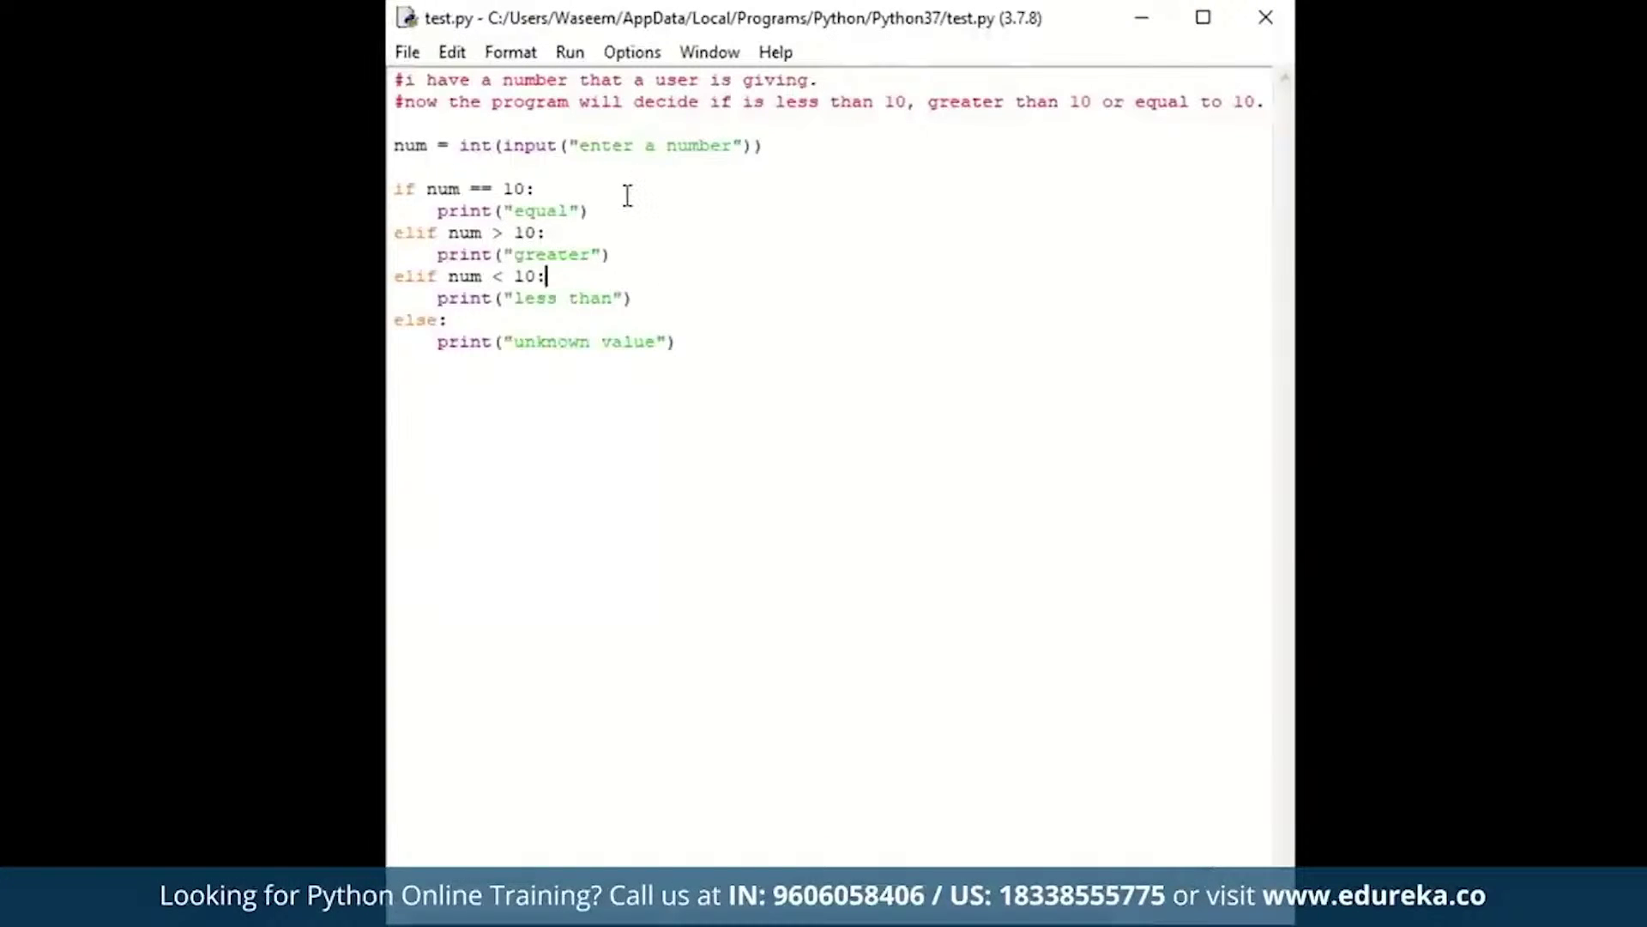
click(570, 52)
click(613, 80)
text(waseem)
Enter waseem, see the ValueError traceback, and close the shell
key(Return)
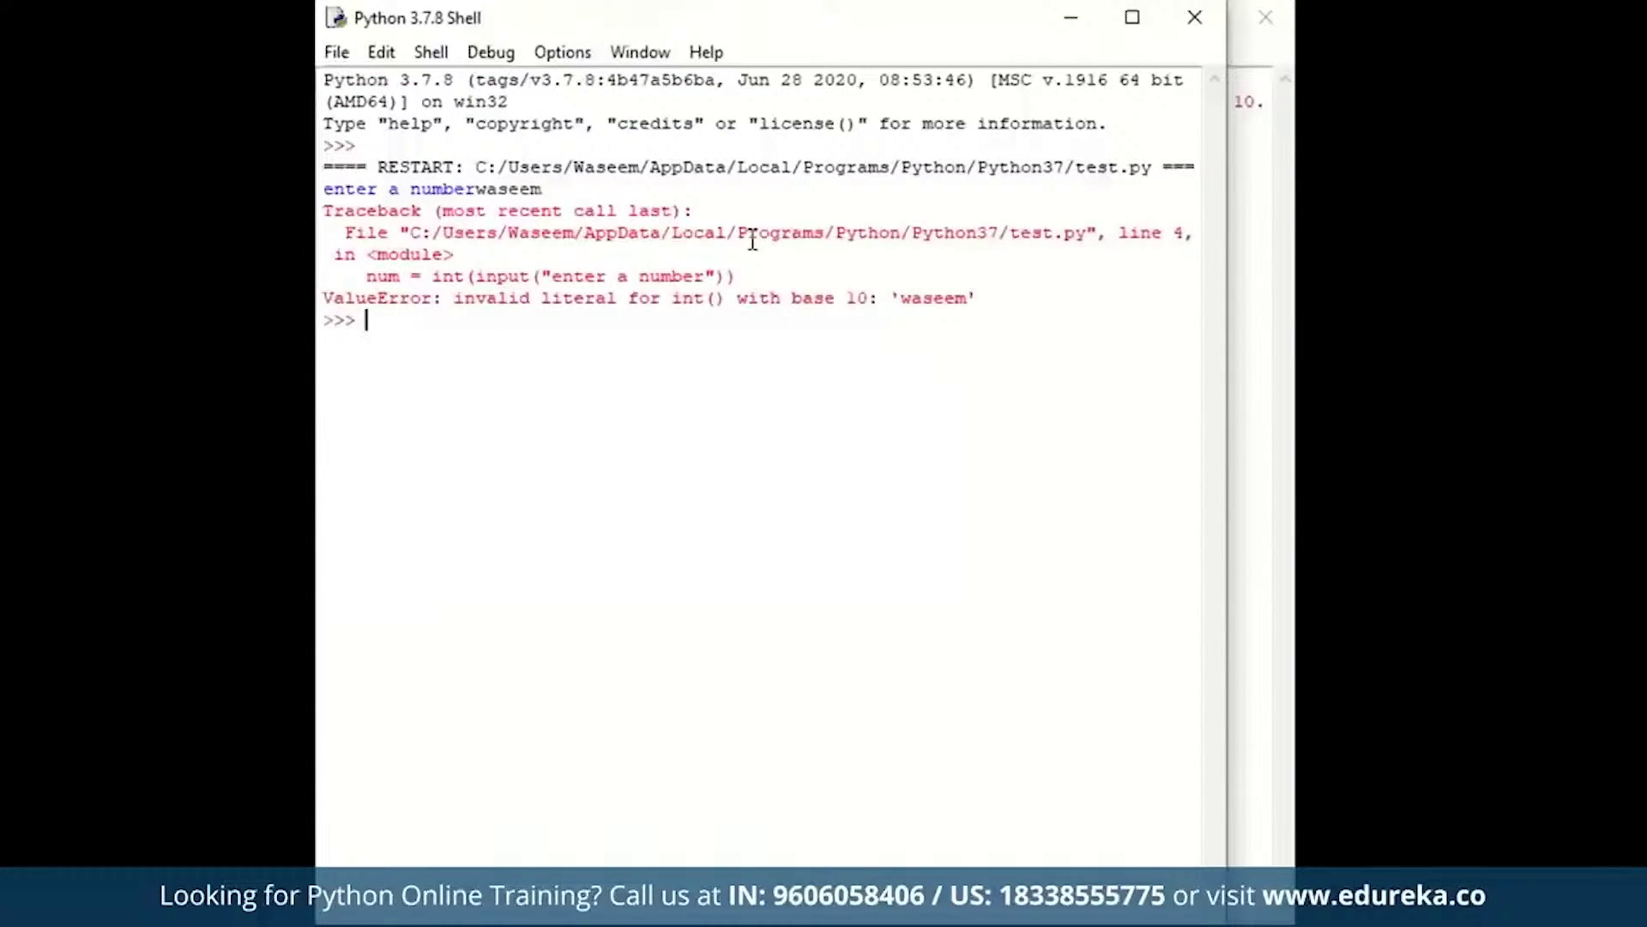
click(1194, 22)
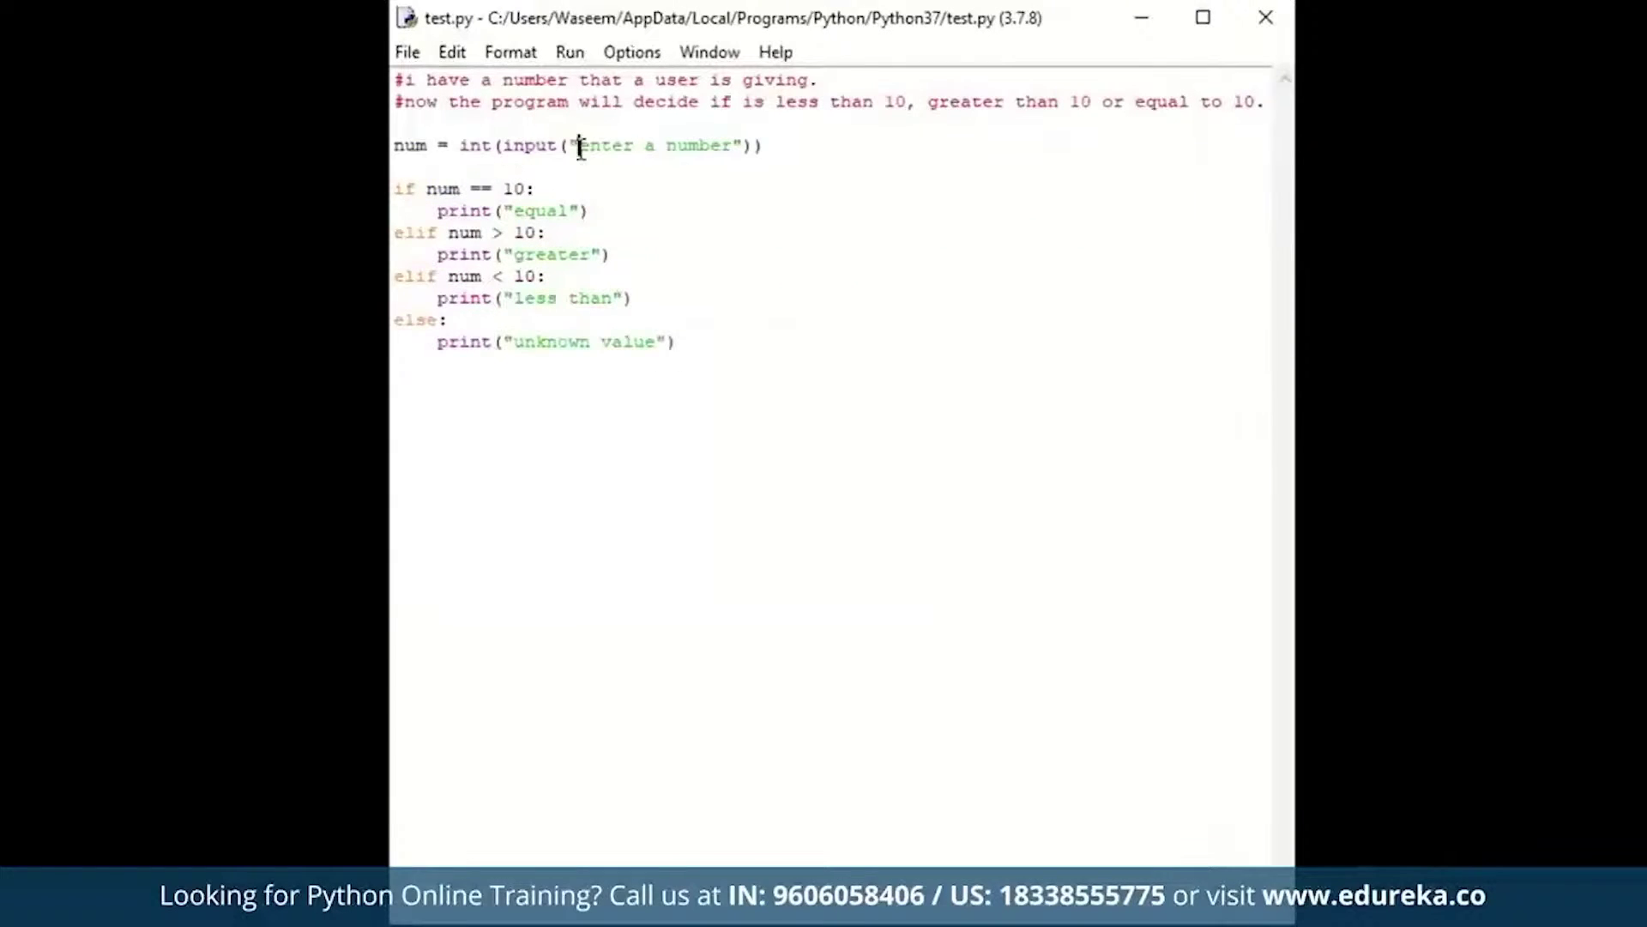
Replace int(input("enter a number")) after num = with the string 'edureka'
drag(769, 150, 462, 150)
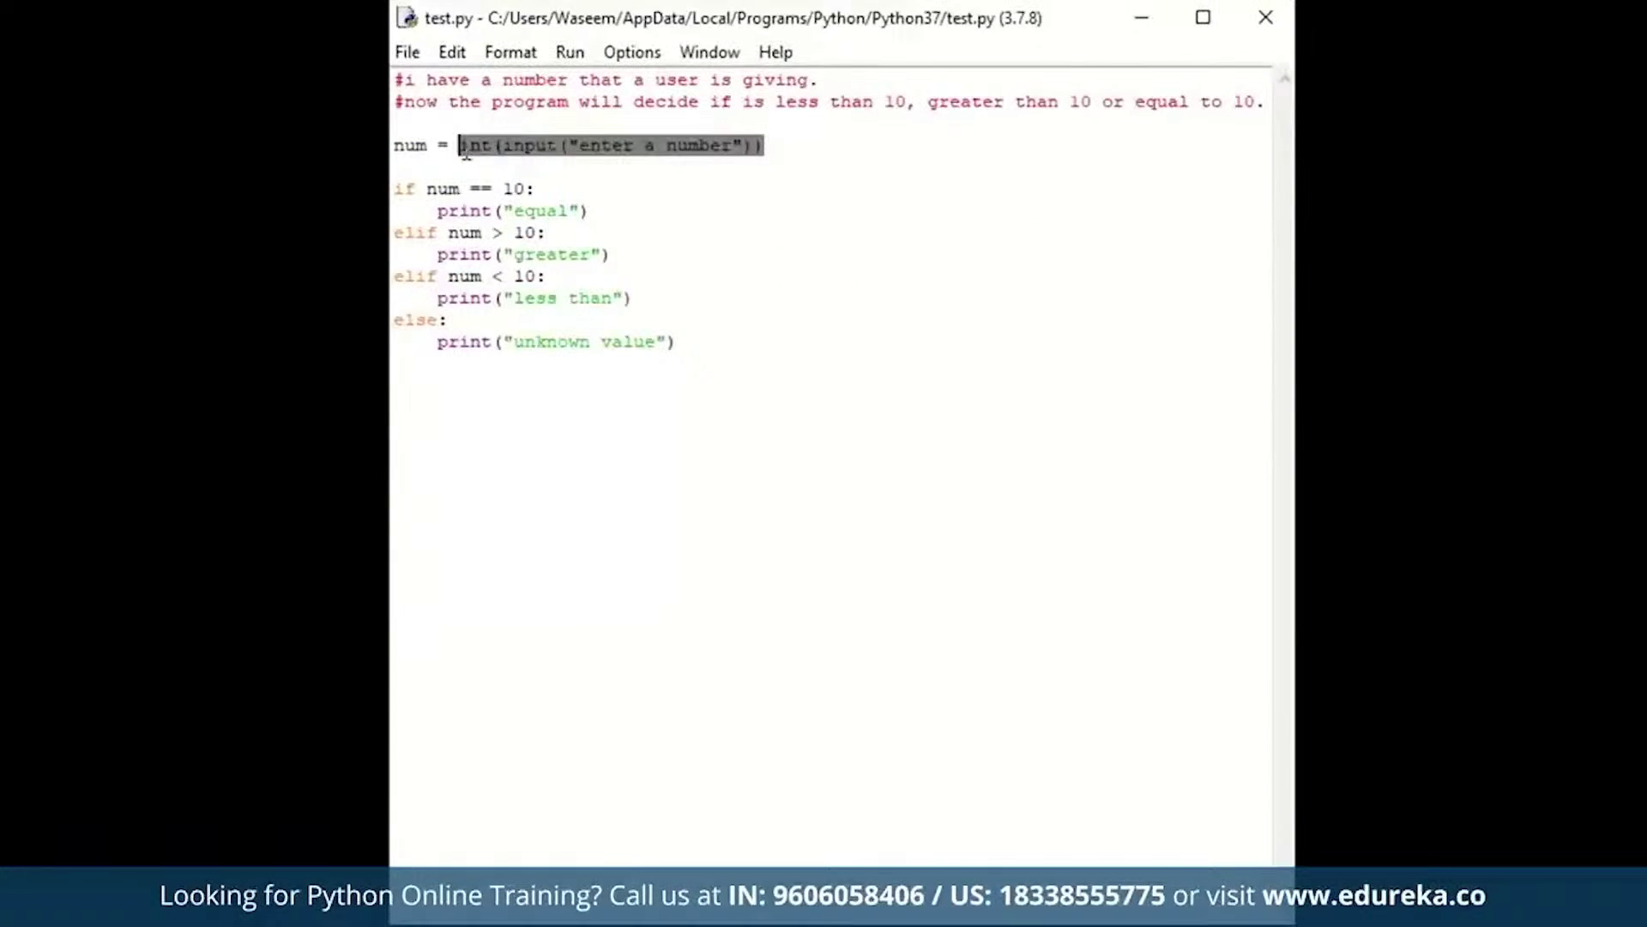
key(BackSpace)
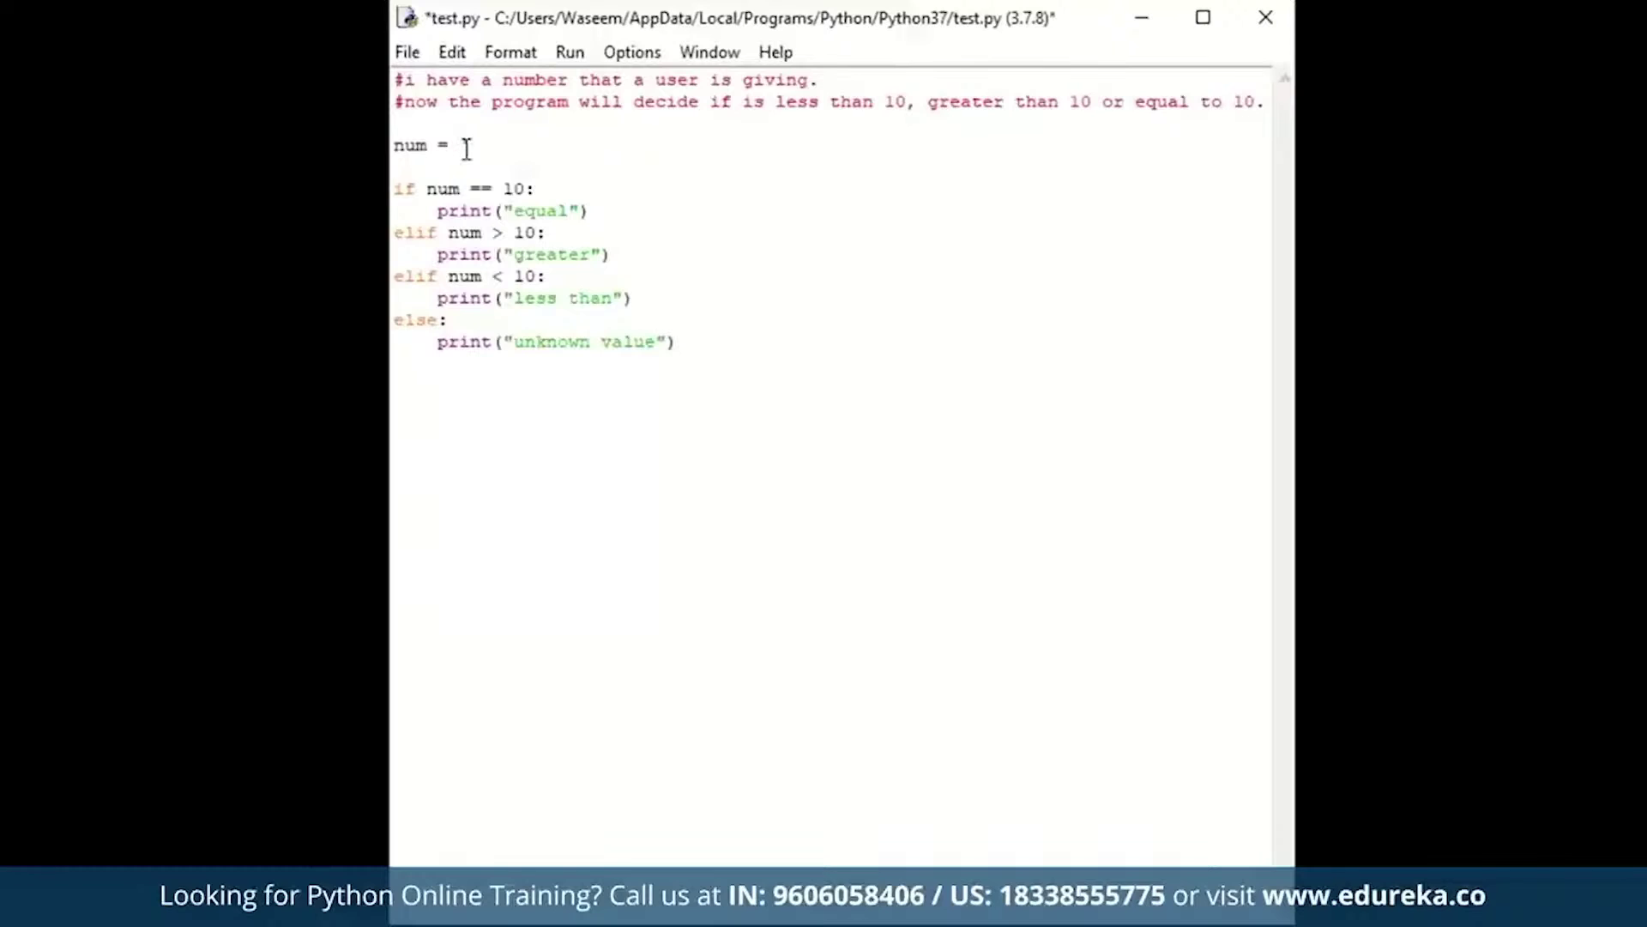
text(wase)
key(BackSpace)
key(BackSpace)
key(BackSpace)
text(edureka;)
key(BackSpace)
text(')
Save and run test.py with num set to 'edureka'
click(467, 145)
text(')
click(570, 52)
click(643, 83)
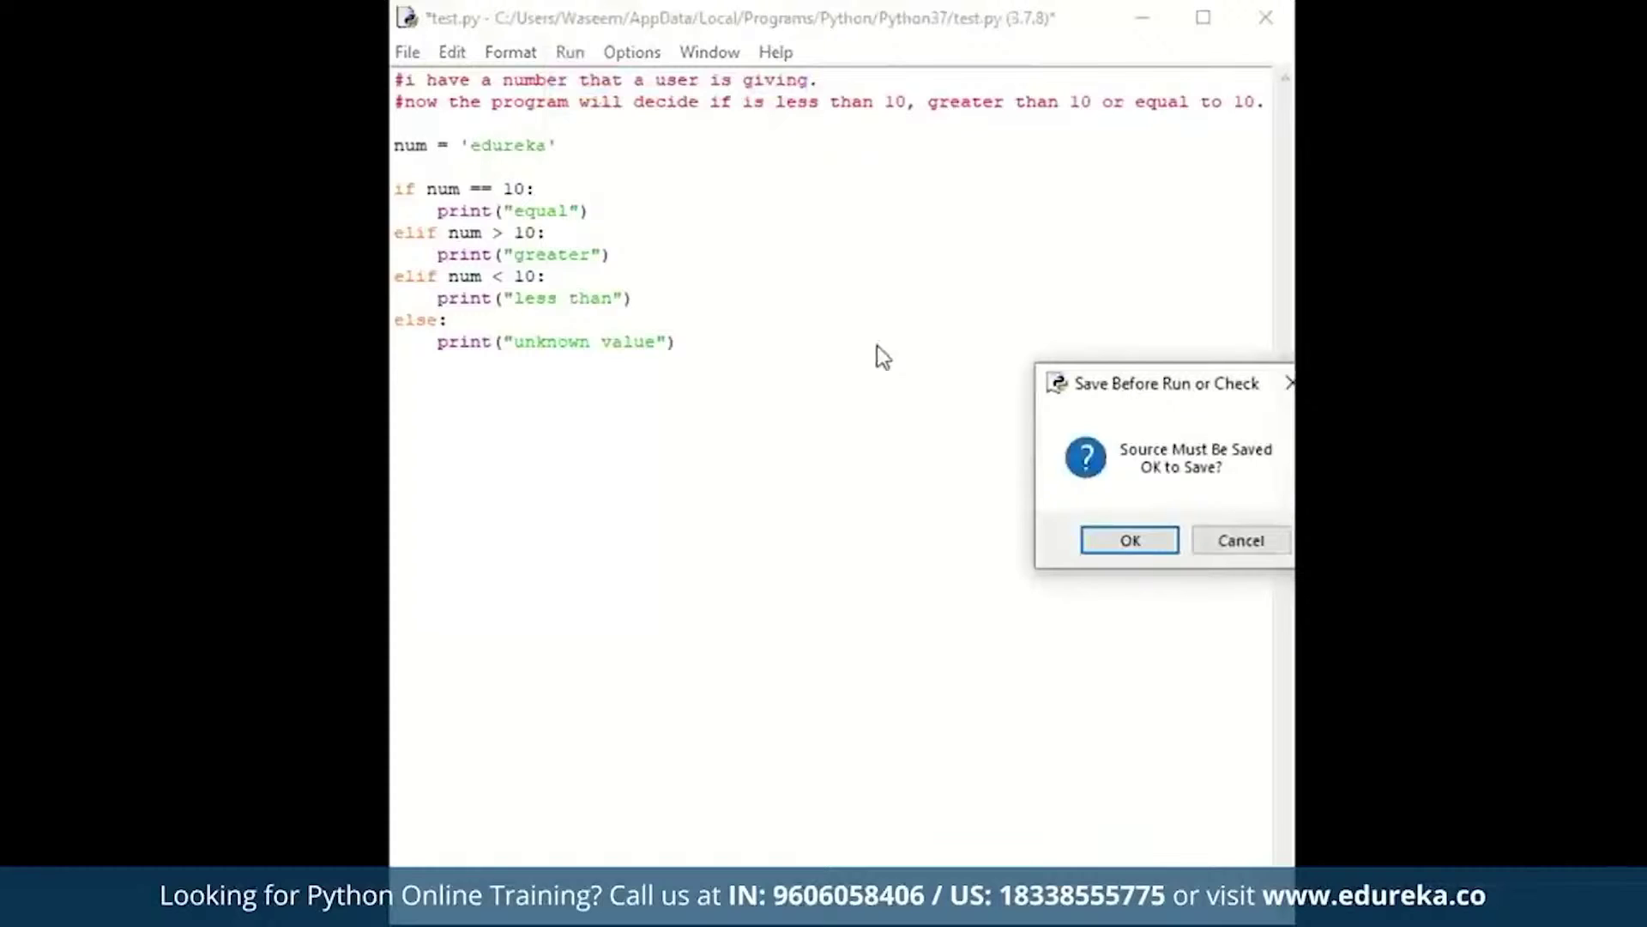
click(1123, 538)
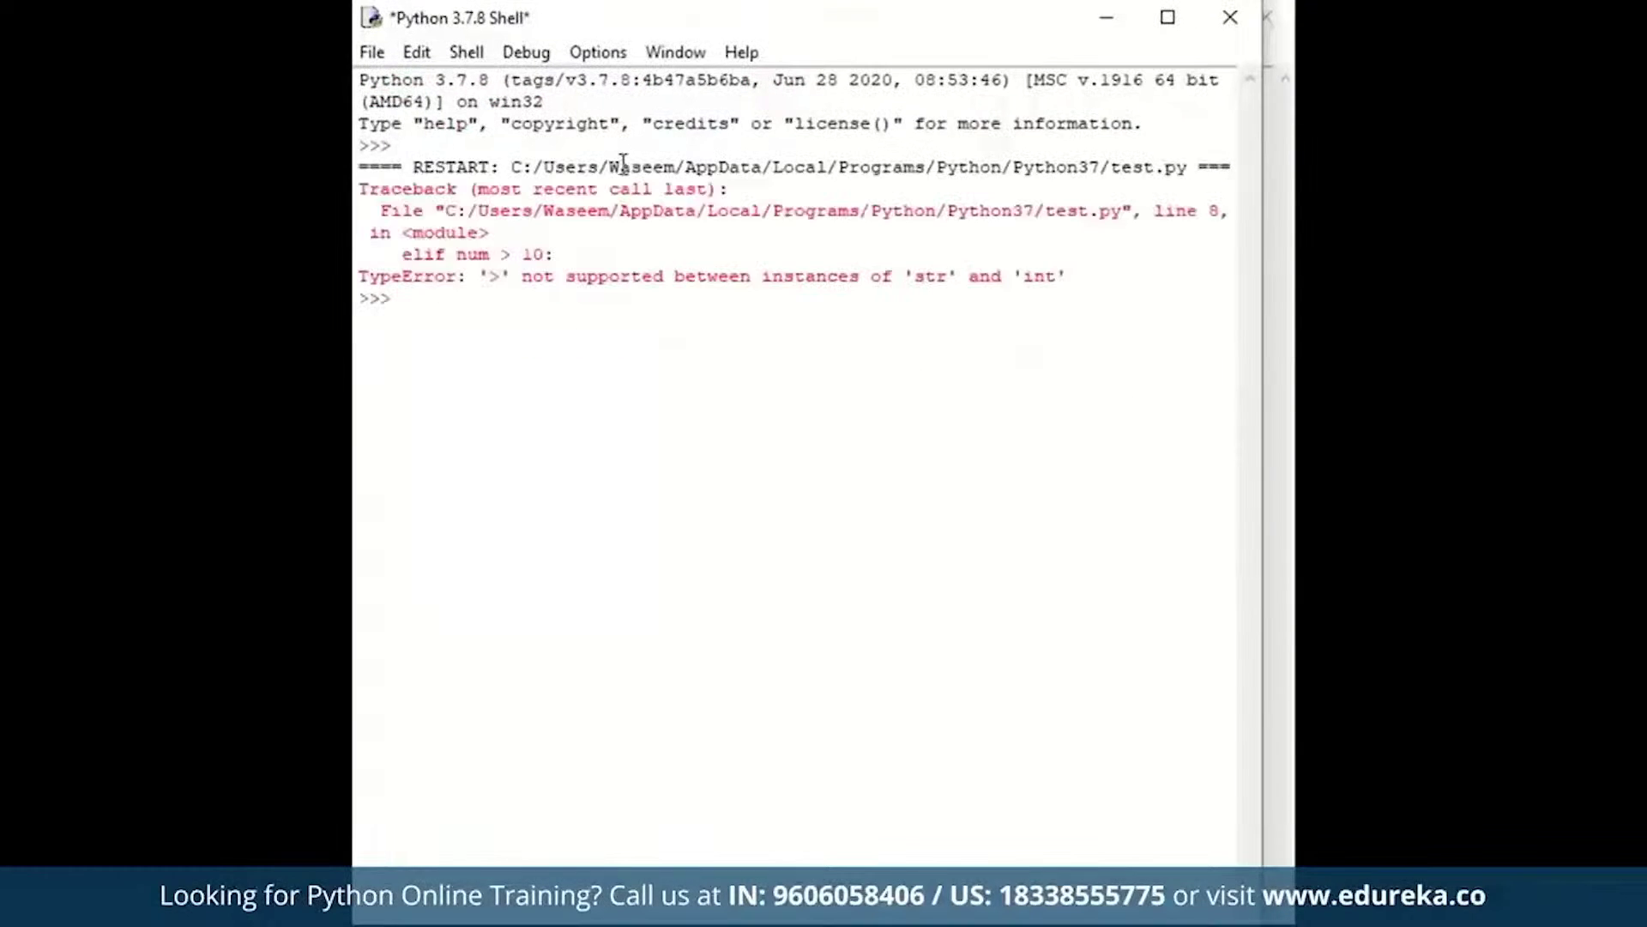
Highlight the TypeError traceback's str-versus-int comparison message to explain it
drag(1068, 277, 1026, 275)
mouse_move(424, 275)
mouse_down()
mouse_move(553, 295)
mouse_move(631, 276)
mouse_up()
click(515, 287)
drag(782, 275, 984, 277)
click(1057, 275)
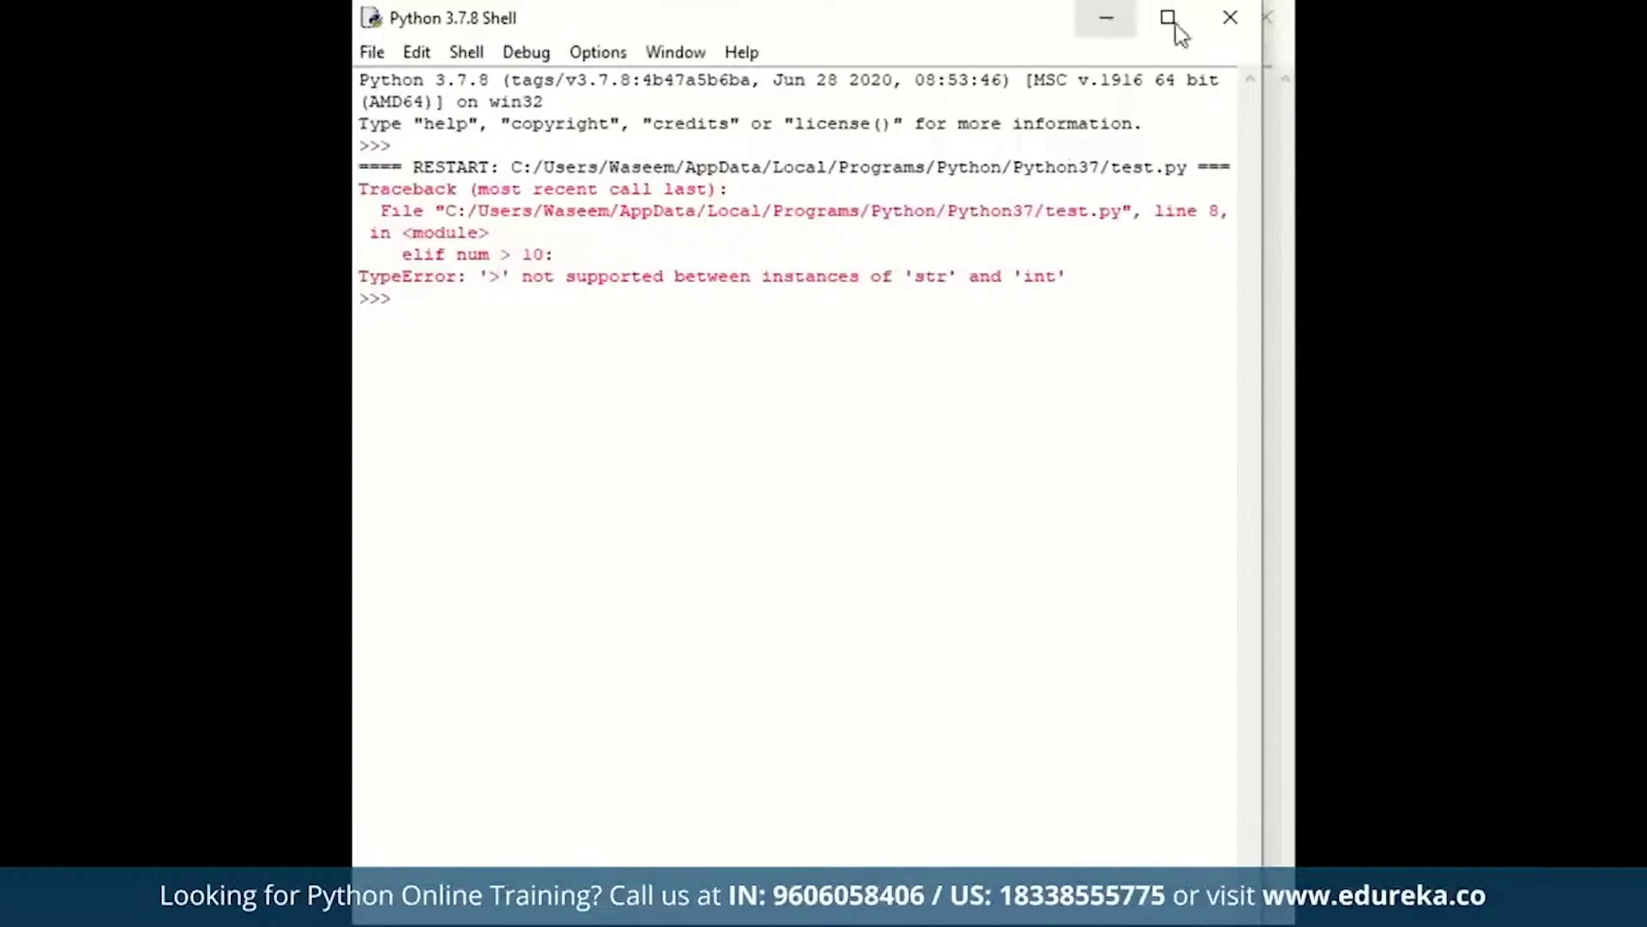
Restore num = int(input("enter a number")), save, run with 10 to print equal, then close the shell
key(BackSpace)
key(BackSpace)
key(BackSpace)
key(BackSpace)
key(BackSpace)
key(BackSpace)
key(BackSpace)
key(BackSpace)
text(int(input()
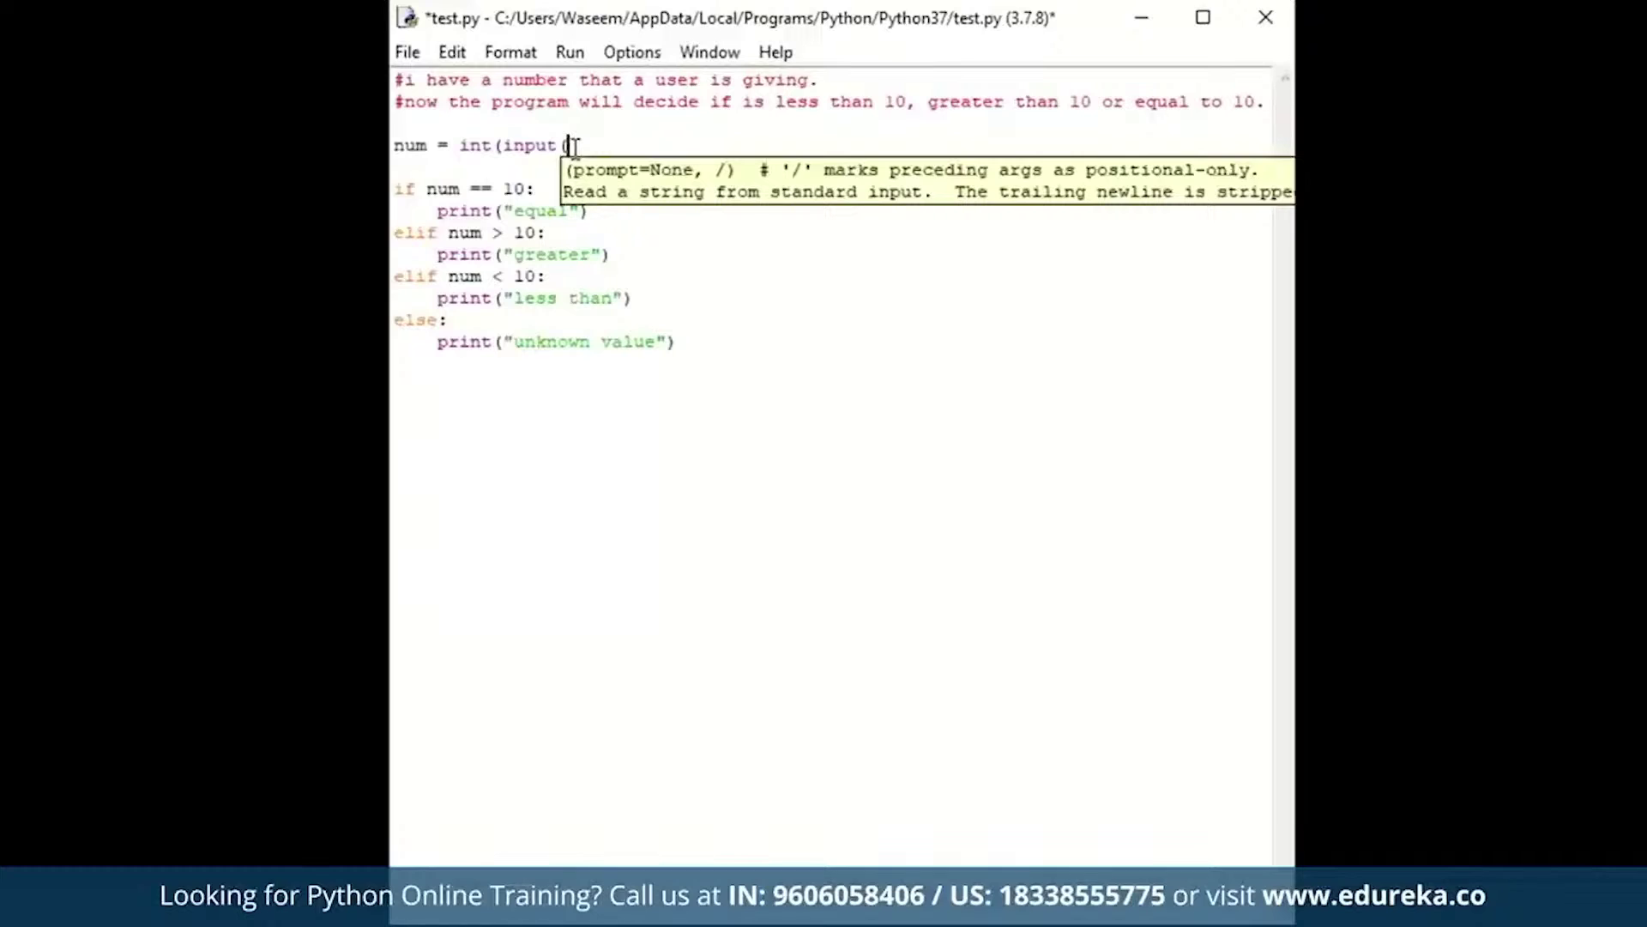
text("enter a number)
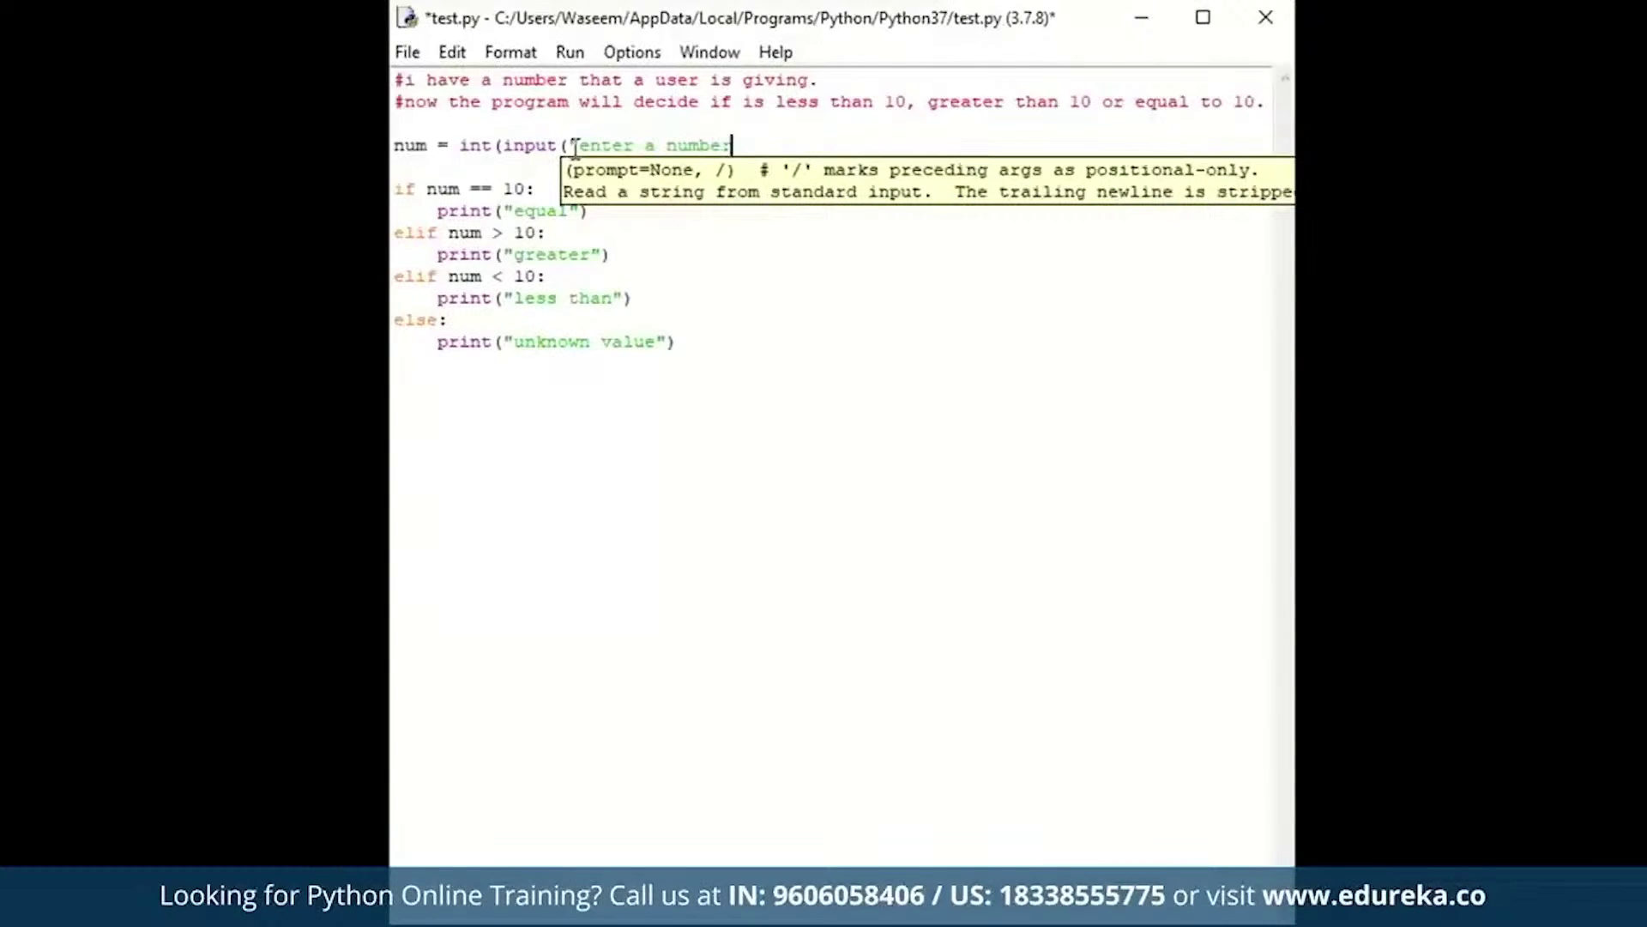
text(")))
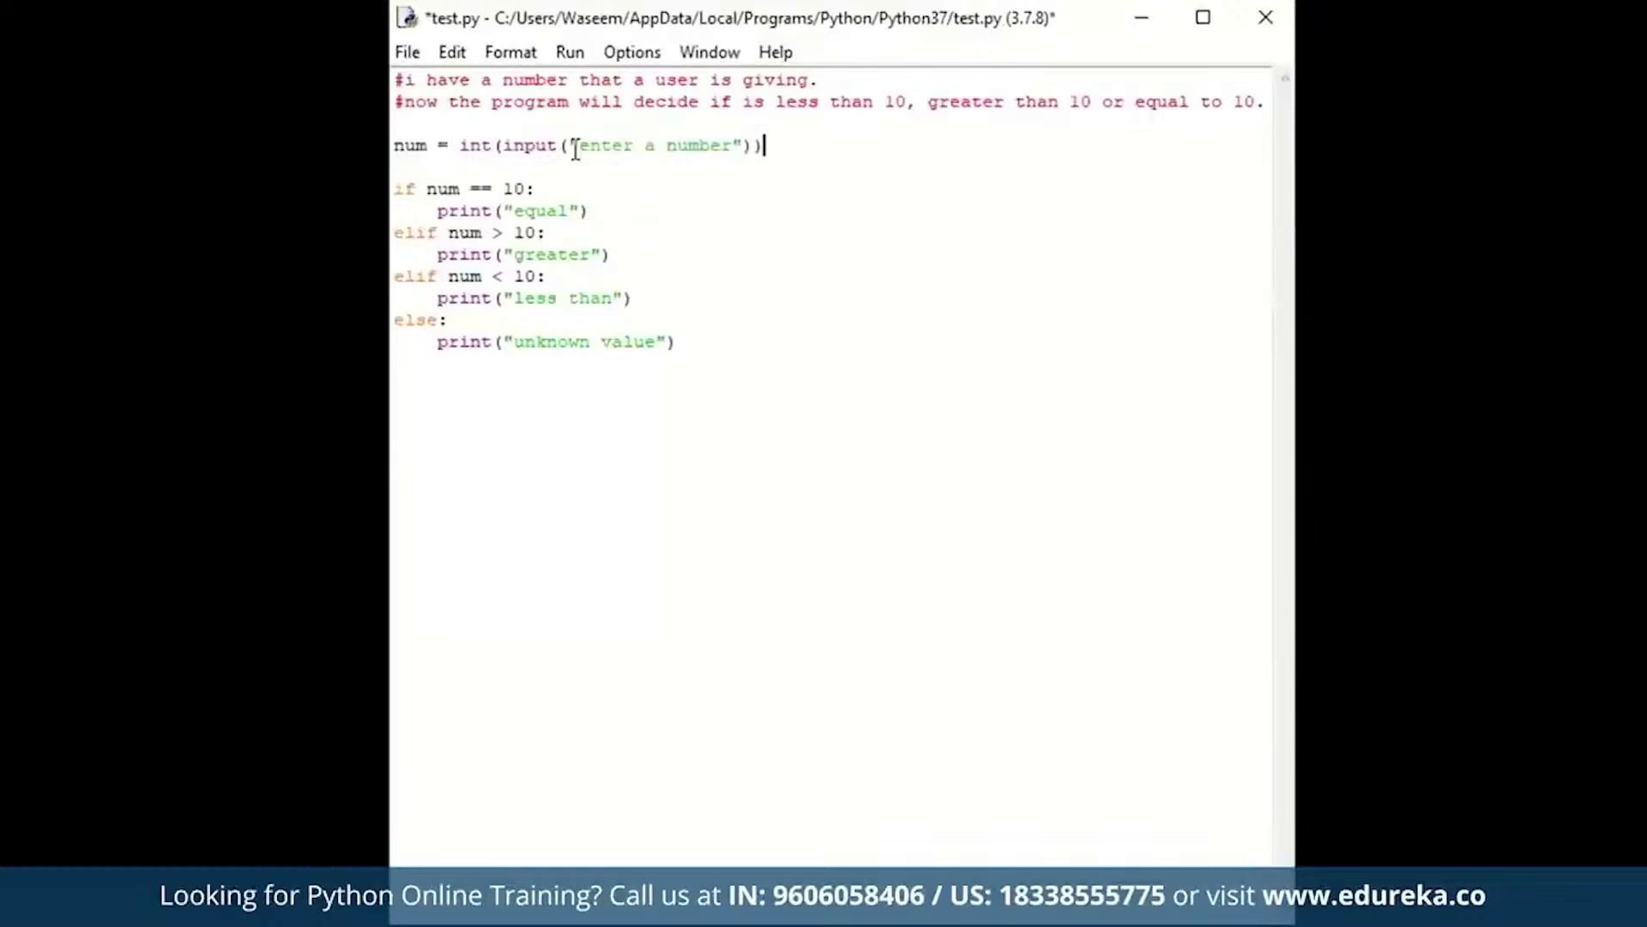
click(738, 341)
click(570, 52)
click(650, 85)
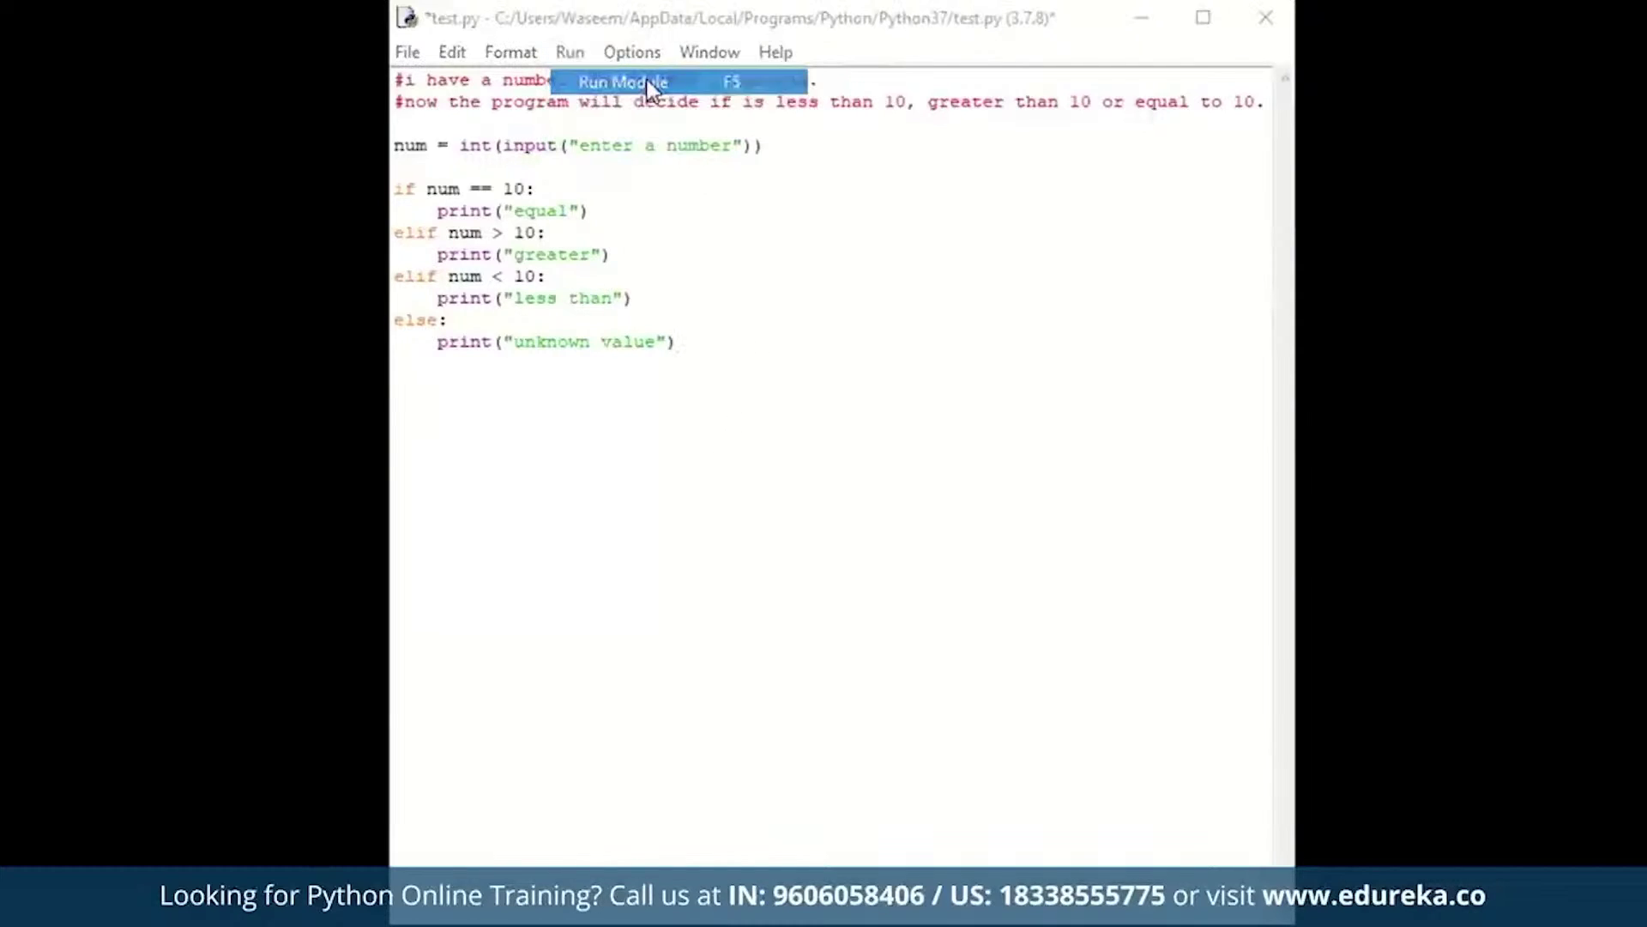
click(1127, 554)
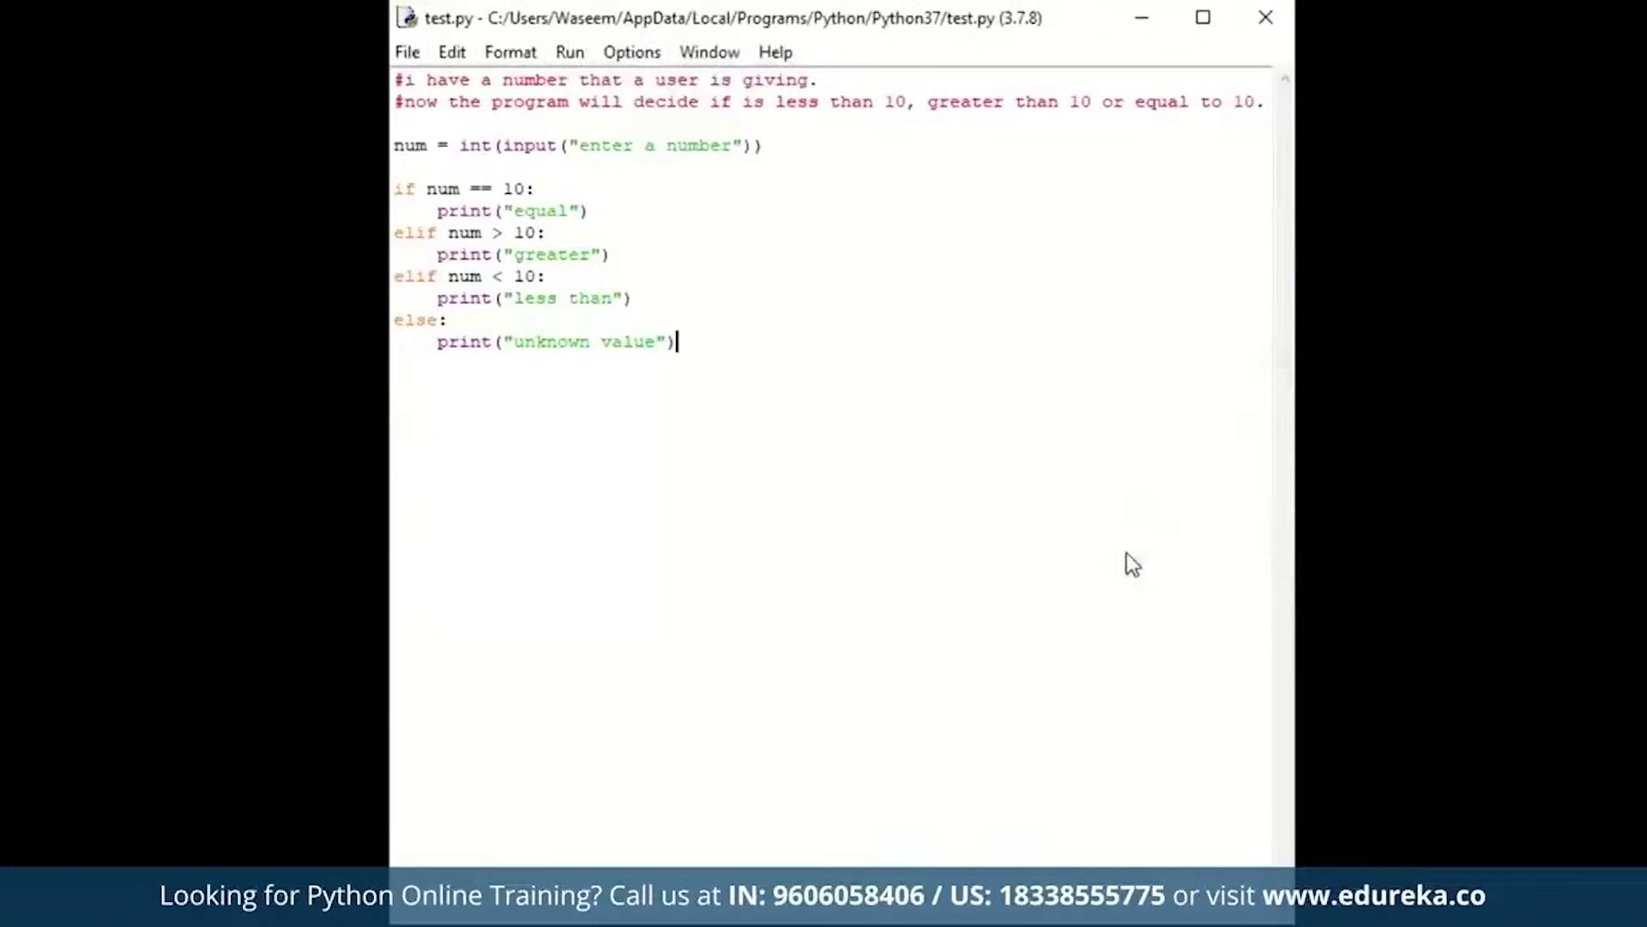
text(10)
key(Return)
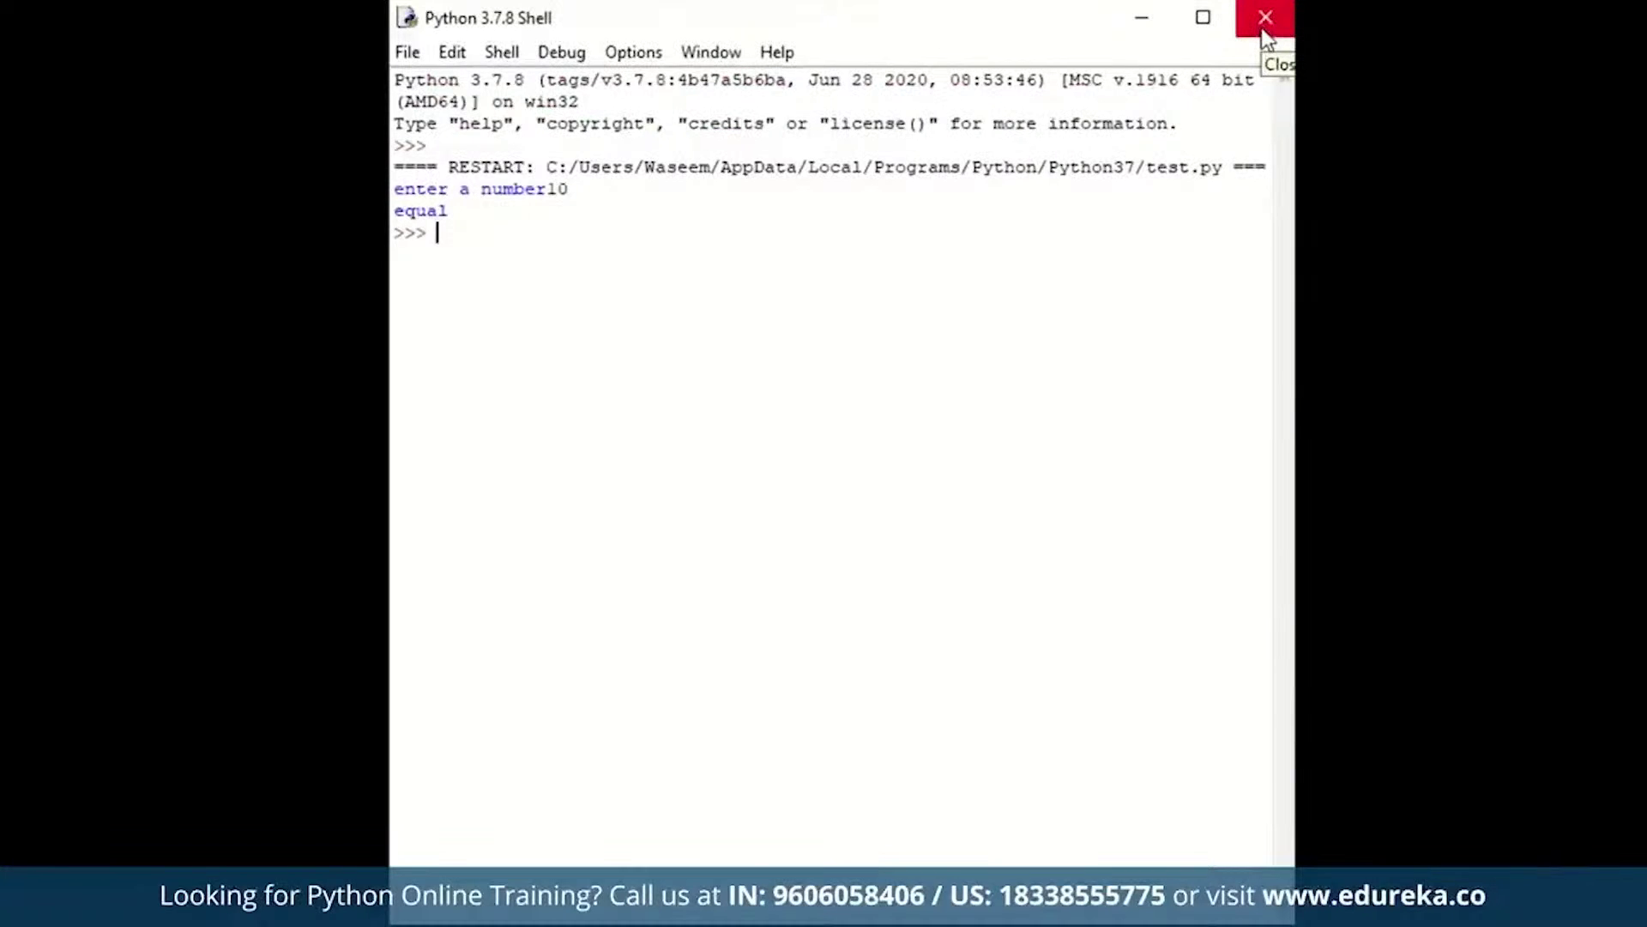
click(1263, 29)
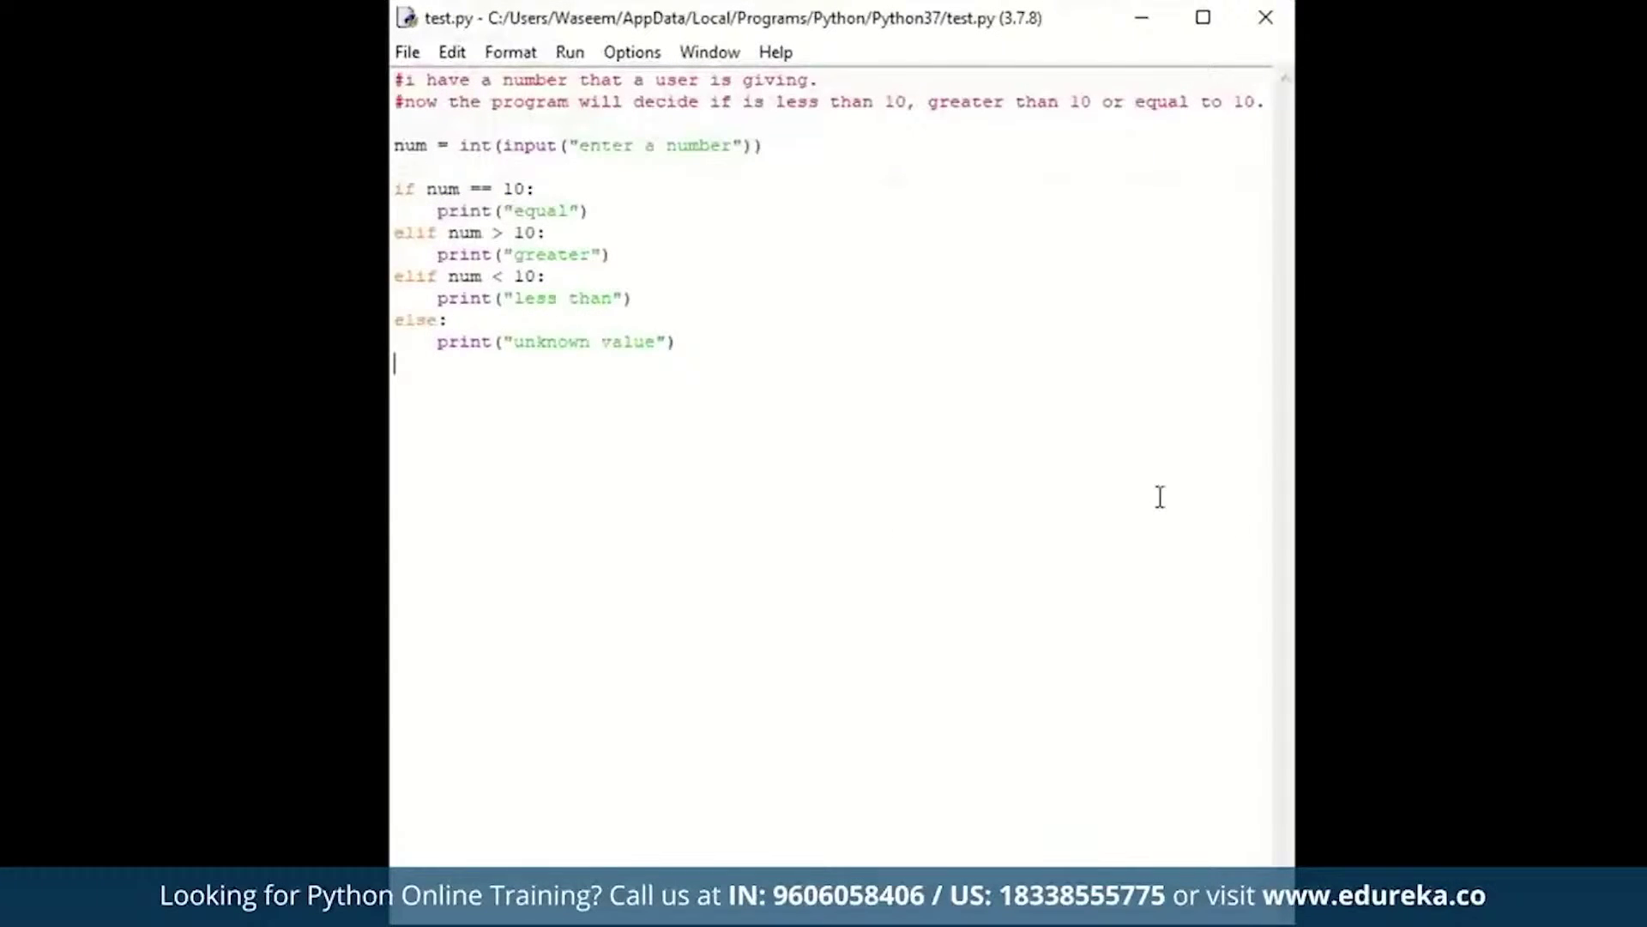